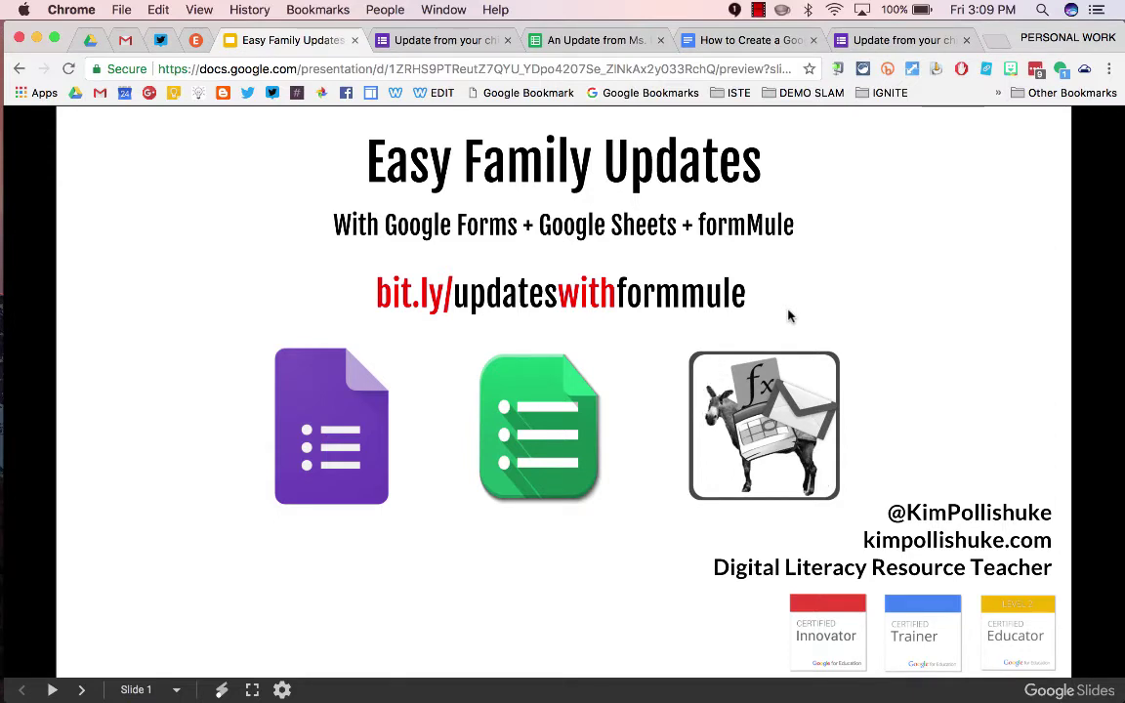
Go to slide 2 and load bit.ly/familyupdateform in a new tab to reach the form copy page
{"action": "left_click", "coordinate": [751, 551]}
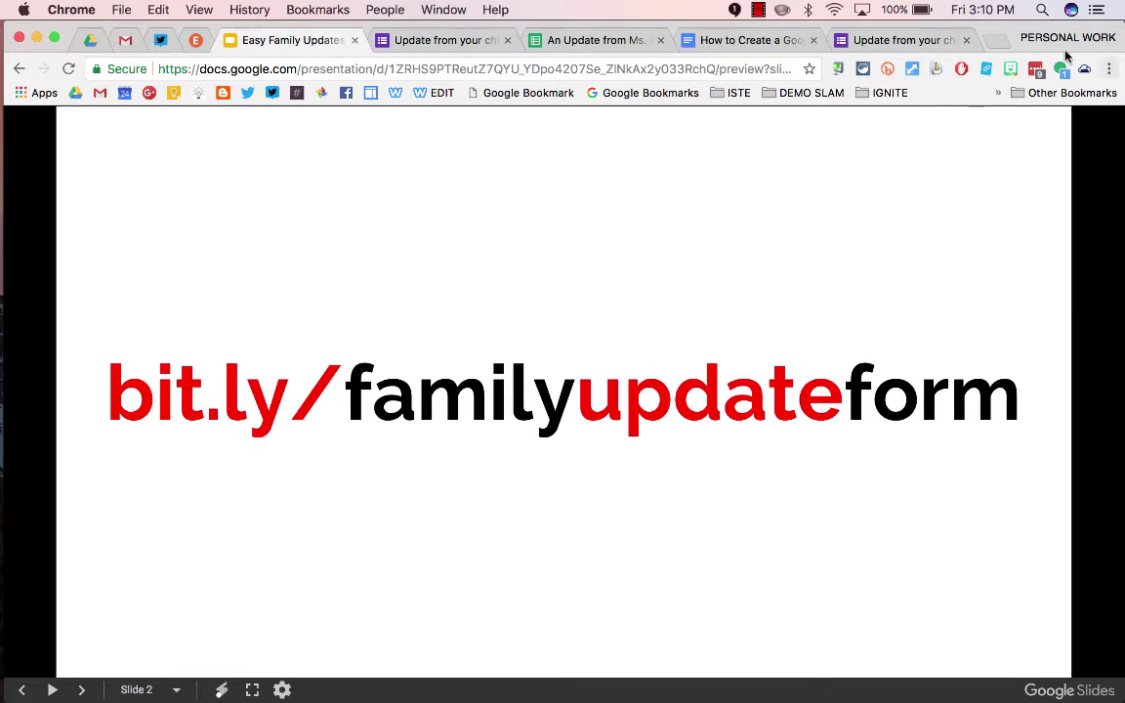
{"action": "left_click", "coordinate": [994, 39]}
{"action": "type", "text": "bit.ly/familyupdateform"}
{"action": "key", "text": "Return"}
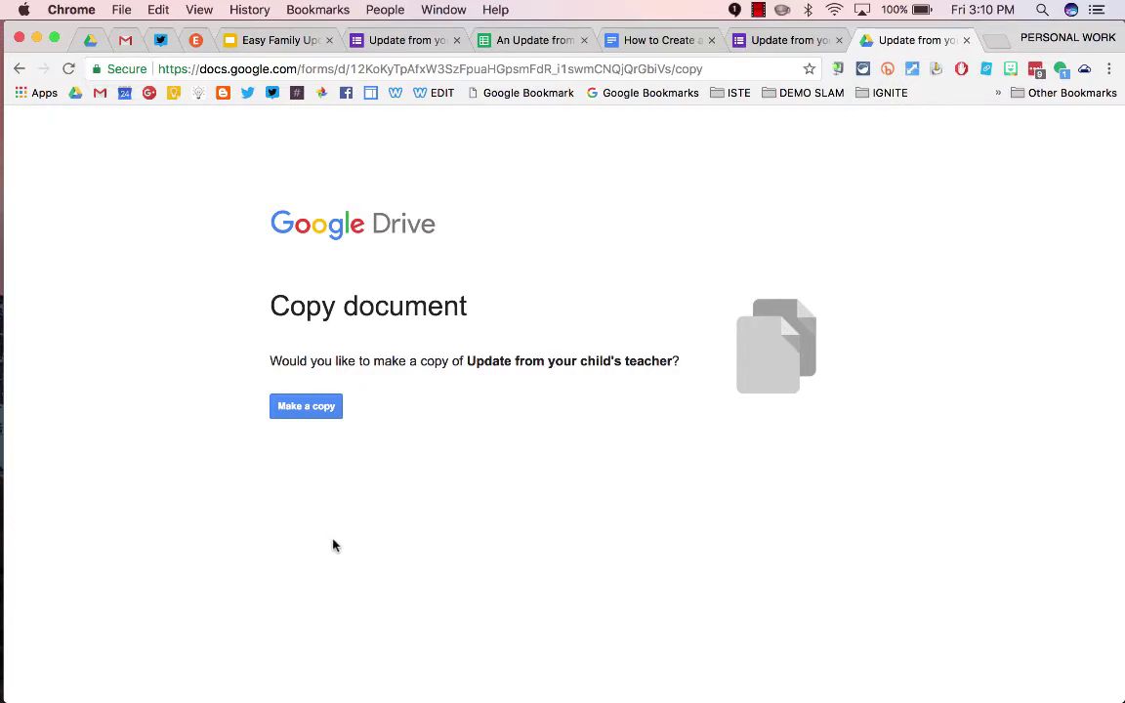
Make a copy of the form and replace 'your child's teacher' in its title with the teacher's name
{"action": "left_click", "coordinate": [301, 406]}
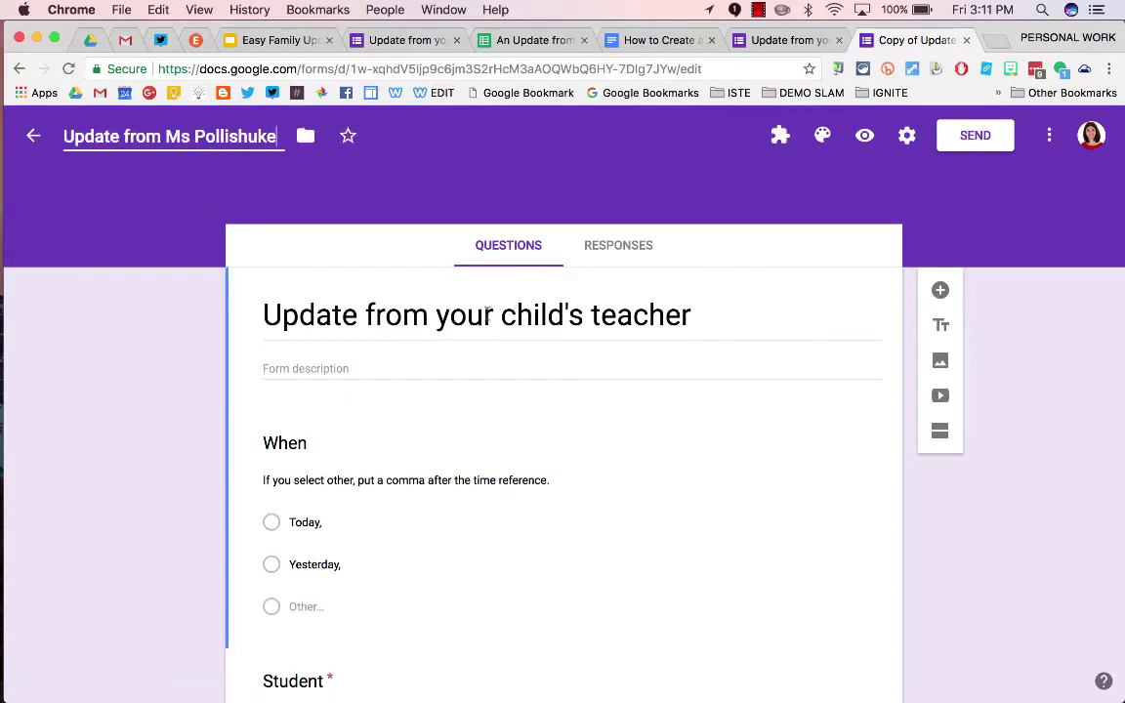
{"action": "left_click", "coordinate": [465, 348]}
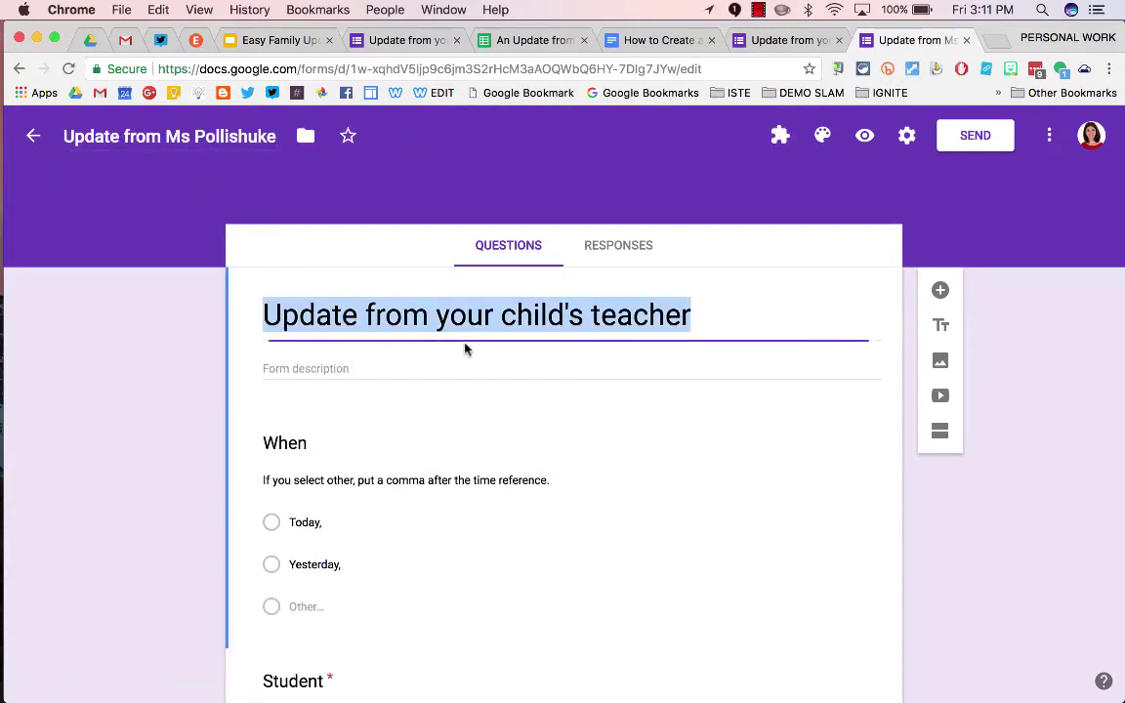
{"action": "left_click", "coordinate": [488, 313]}
{"action": "left_click_drag", "start_coordinate": [439, 313], "coordinate": [822, 276]}
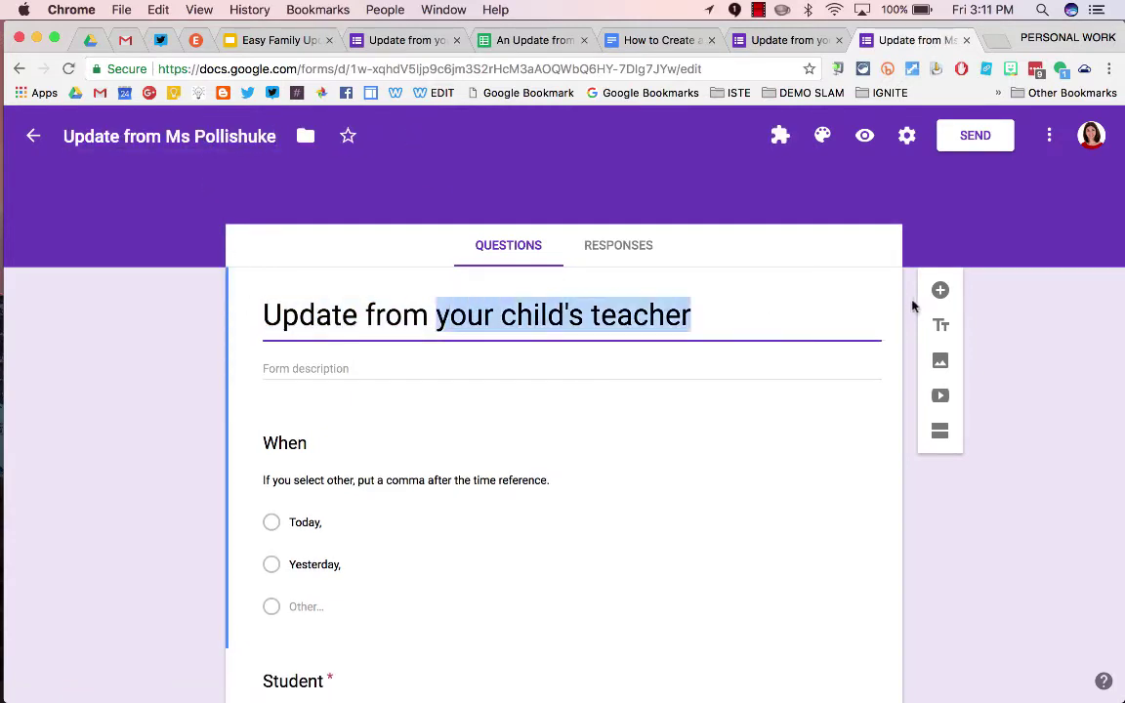
{"action": "type", "text": "Ms. Pollishuke"}
{"action": "left_click", "coordinate": [293, 681]}
{"action": "scroll", "coordinate": [191, 455], "scroll_direction": "down", "scroll_amount": 2}
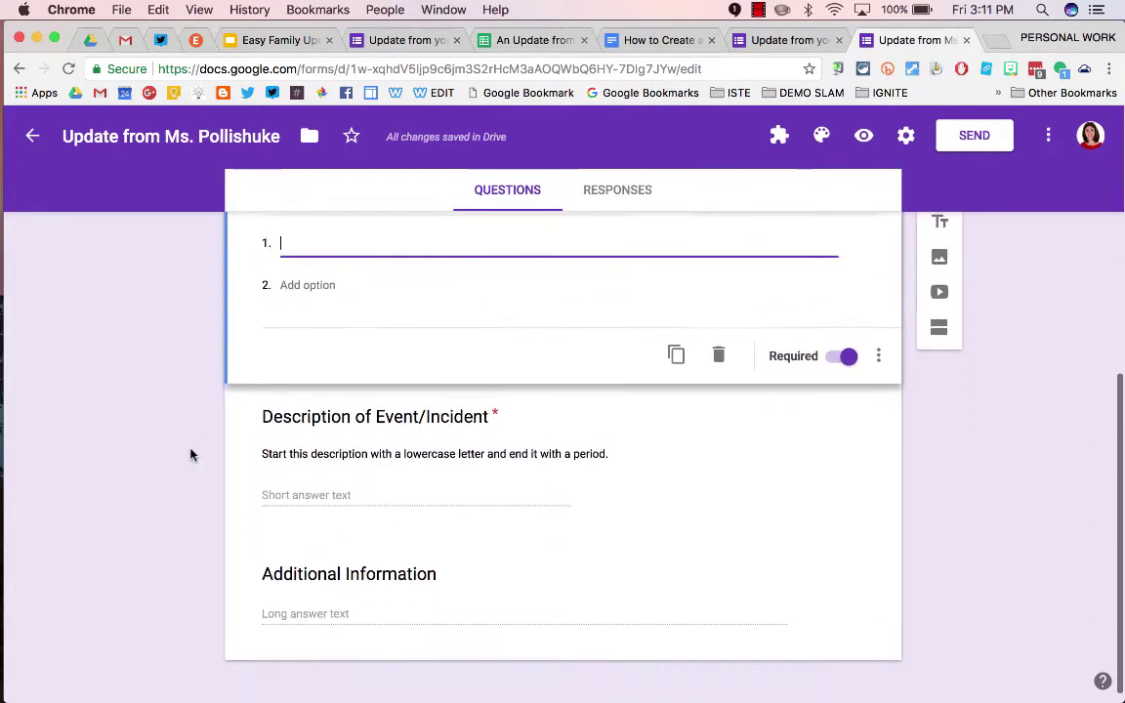
{"action": "scroll", "coordinate": [191, 456], "scroll_direction": "up", "scroll_amount": 5}
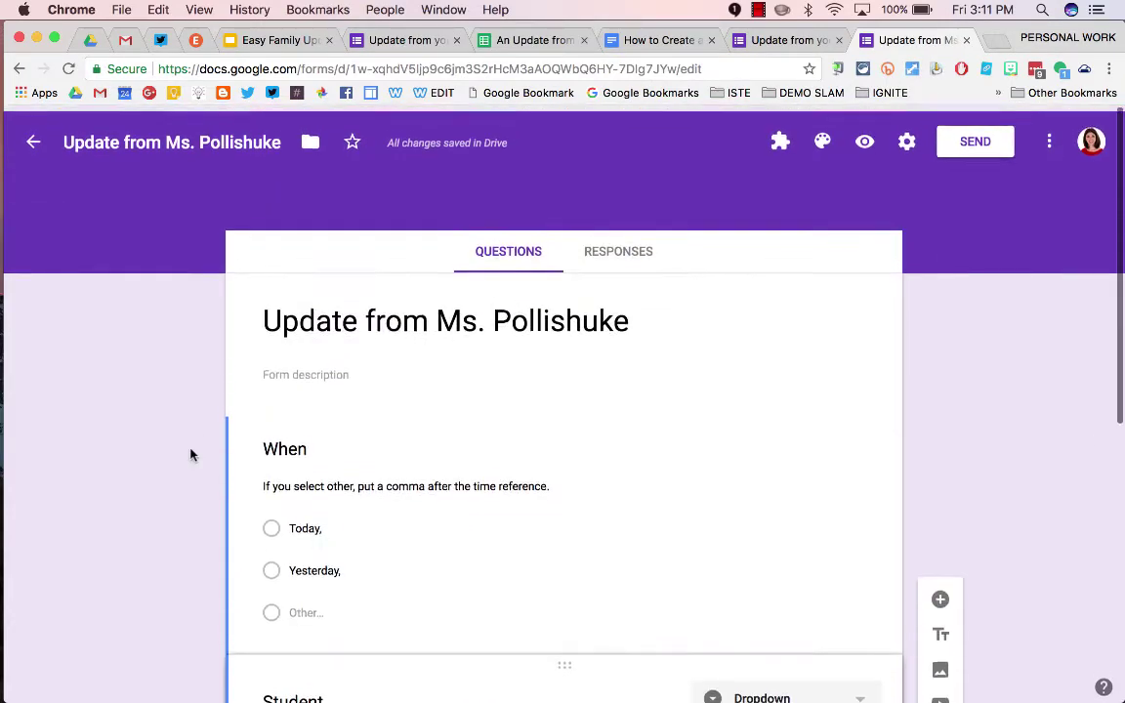
Link the form's responses to a new spreadsheet
{"action": "left_click", "coordinate": [635, 247]}
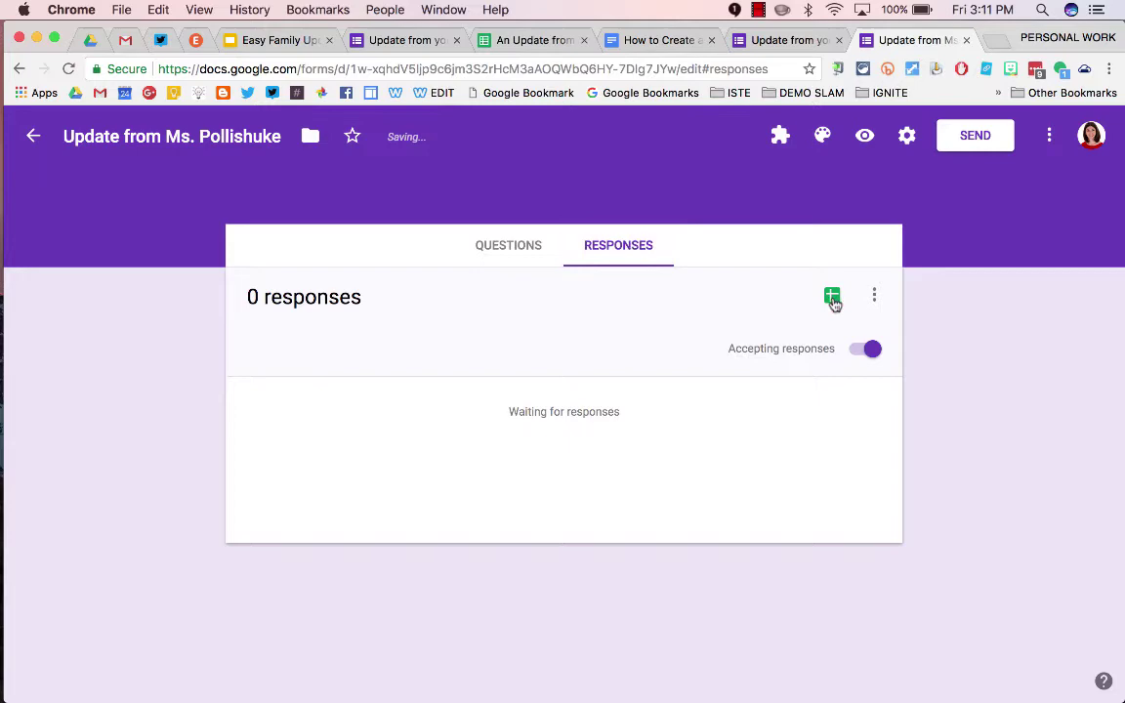
{"action": "left_click", "coordinate": [832, 296]}
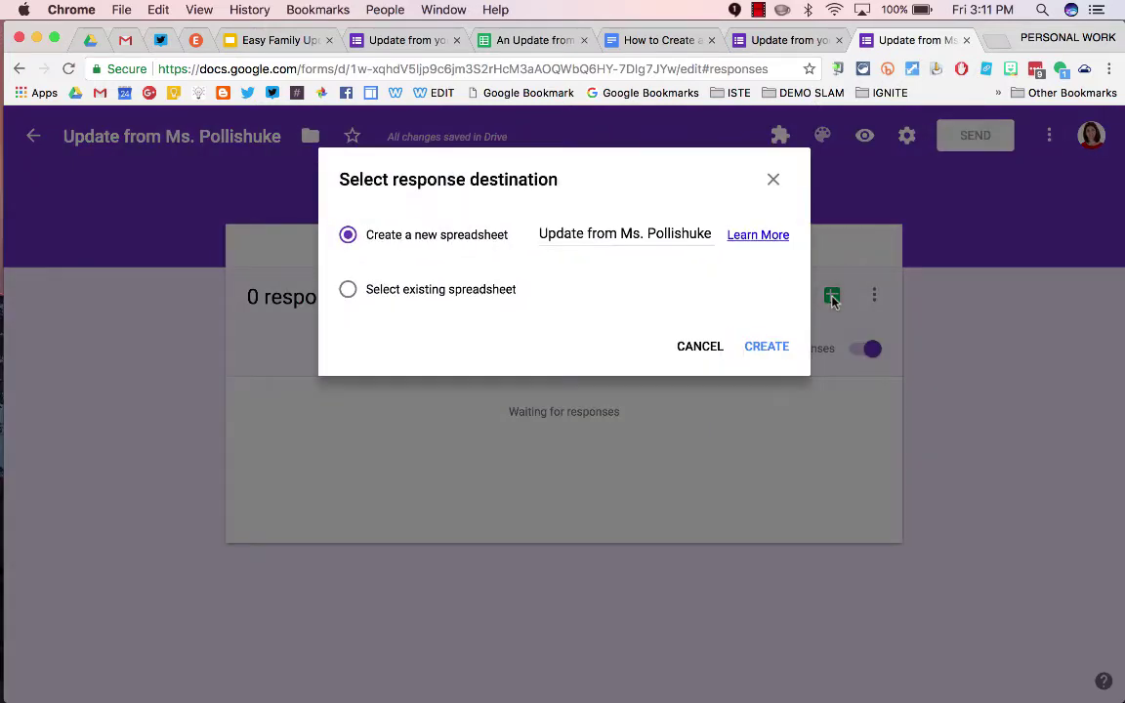
{"action": "left_click", "coordinate": [767, 348]}
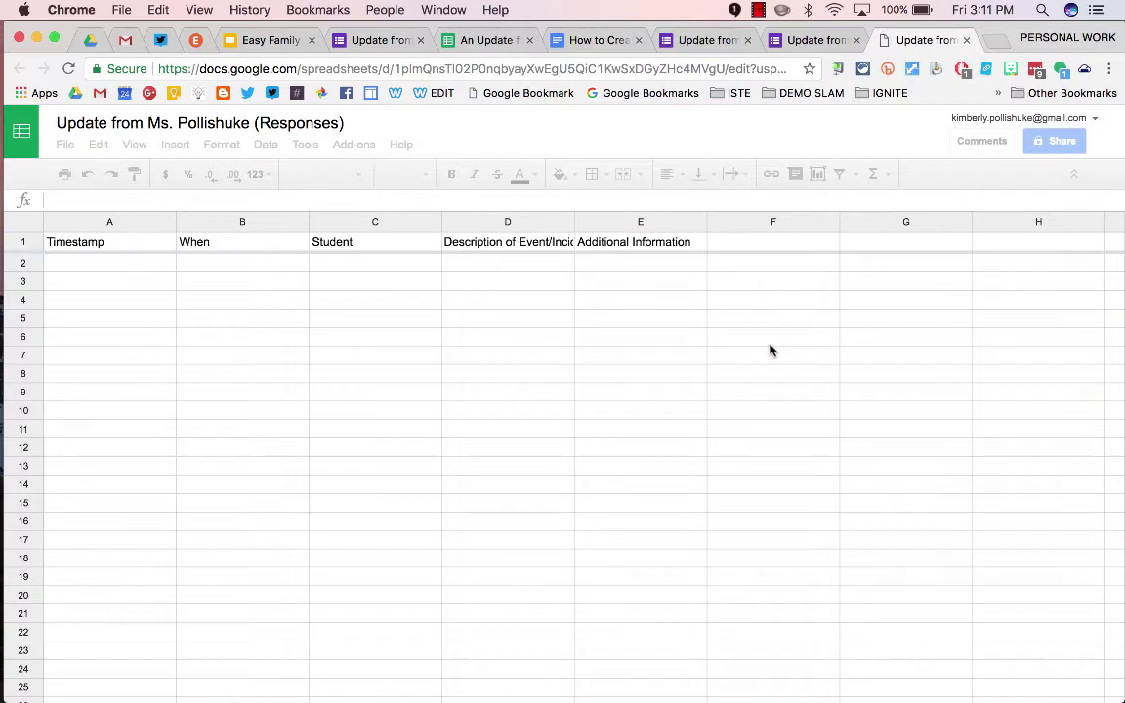
Make header row 1 wrapped and bold
{"action": "left_click", "coordinate": [27, 240]}
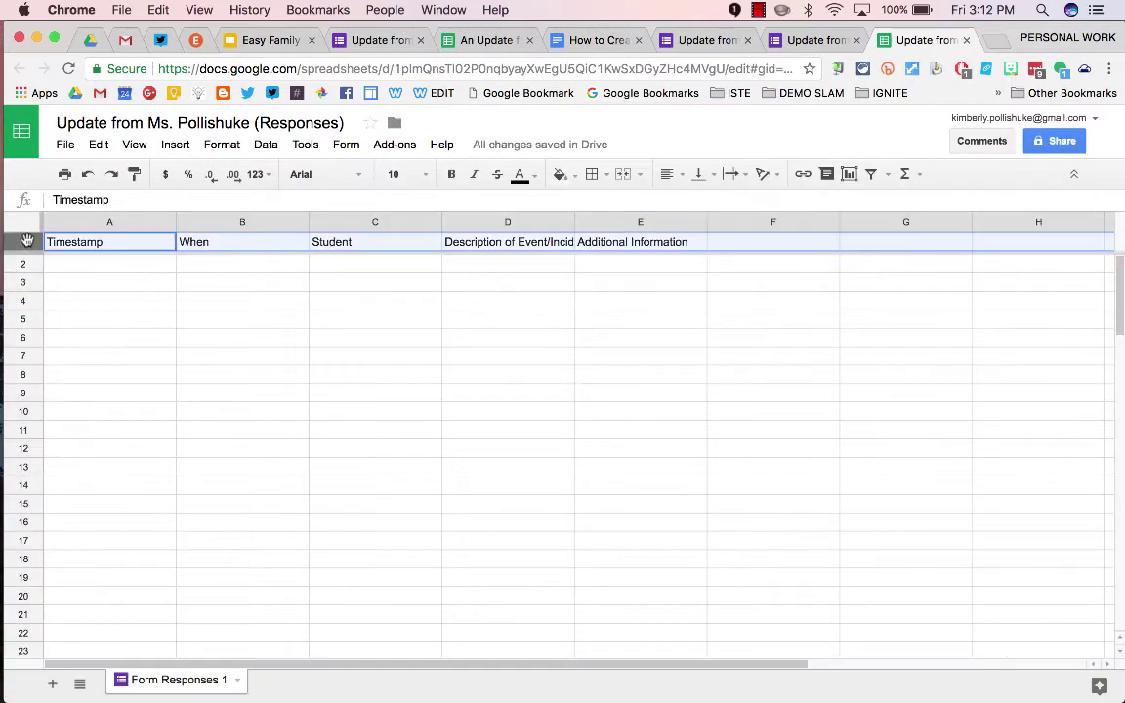
{"action": "left_click", "coordinate": [730, 174]}
{"action": "left_click", "coordinate": [759, 204]}
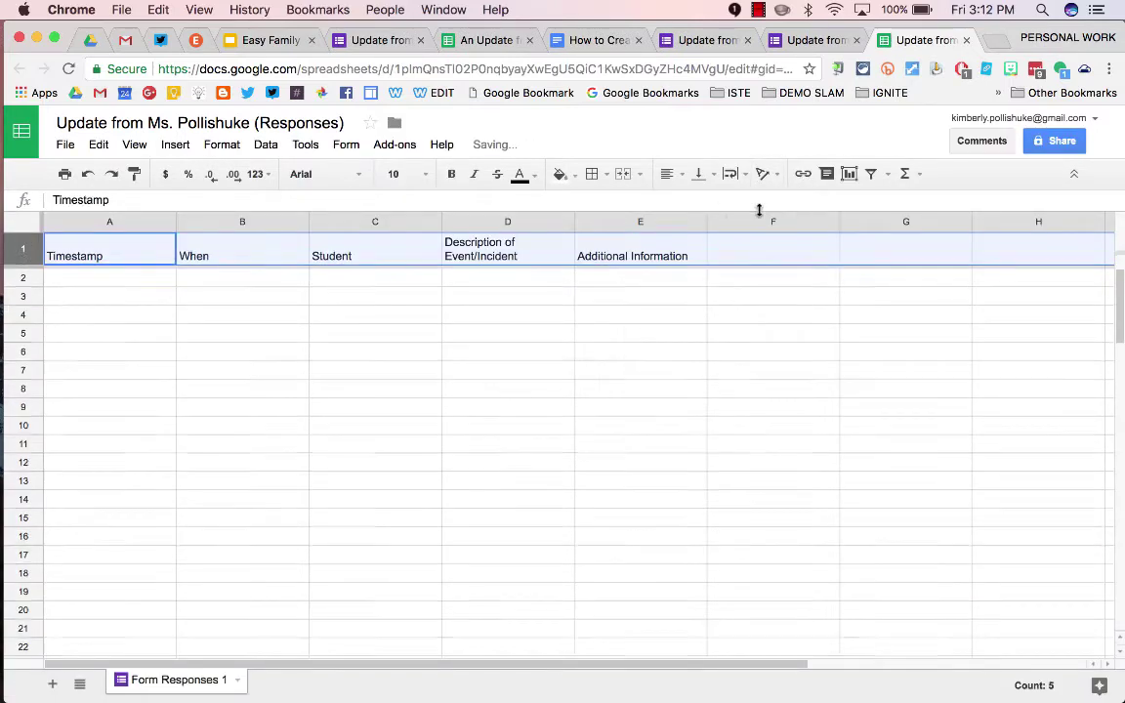
{"action": "left_click", "coordinate": [451, 174]}
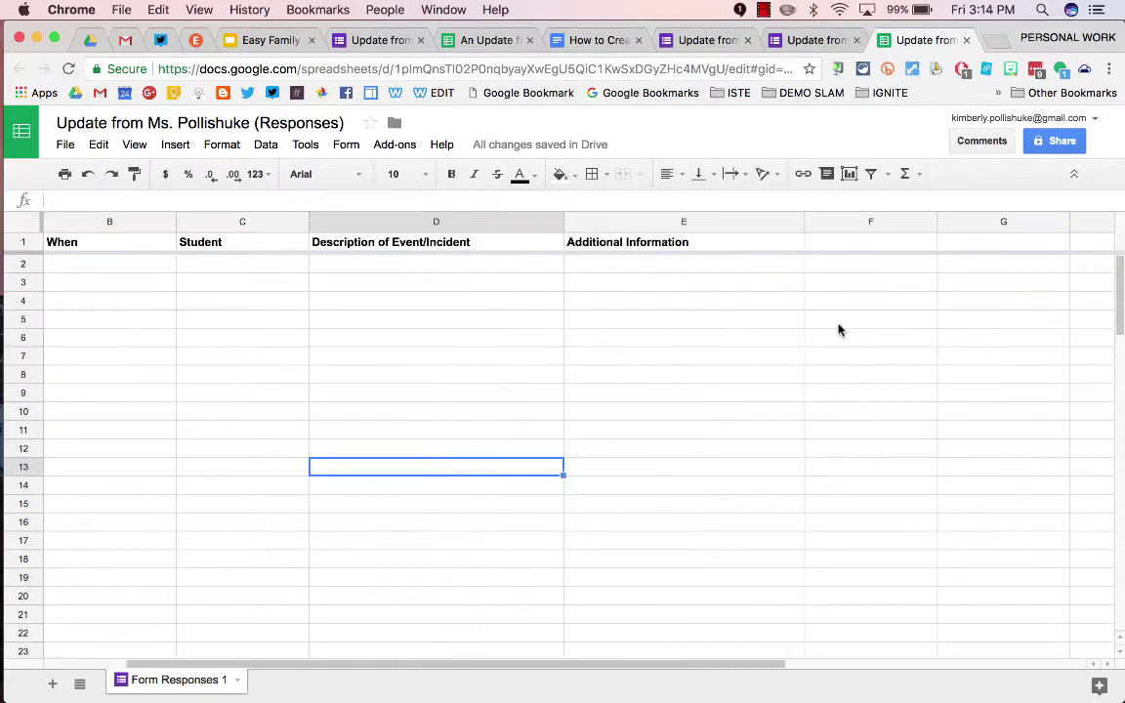
Add headers Student First Name, Parent Email 1 and Parent Email 2 in F1:H1
{"action": "left_click", "coordinate": [835, 247]}
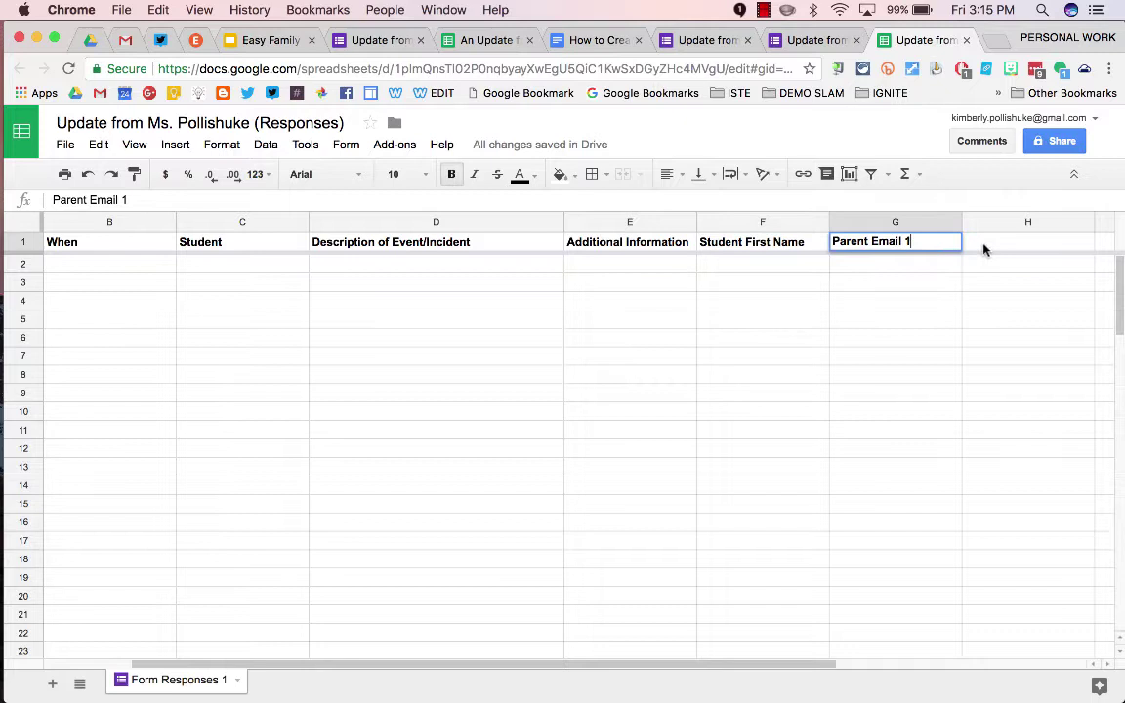
{"action": "left_click", "coordinate": [984, 249]}
{"action": "type", "text": "Parent Email 1"}
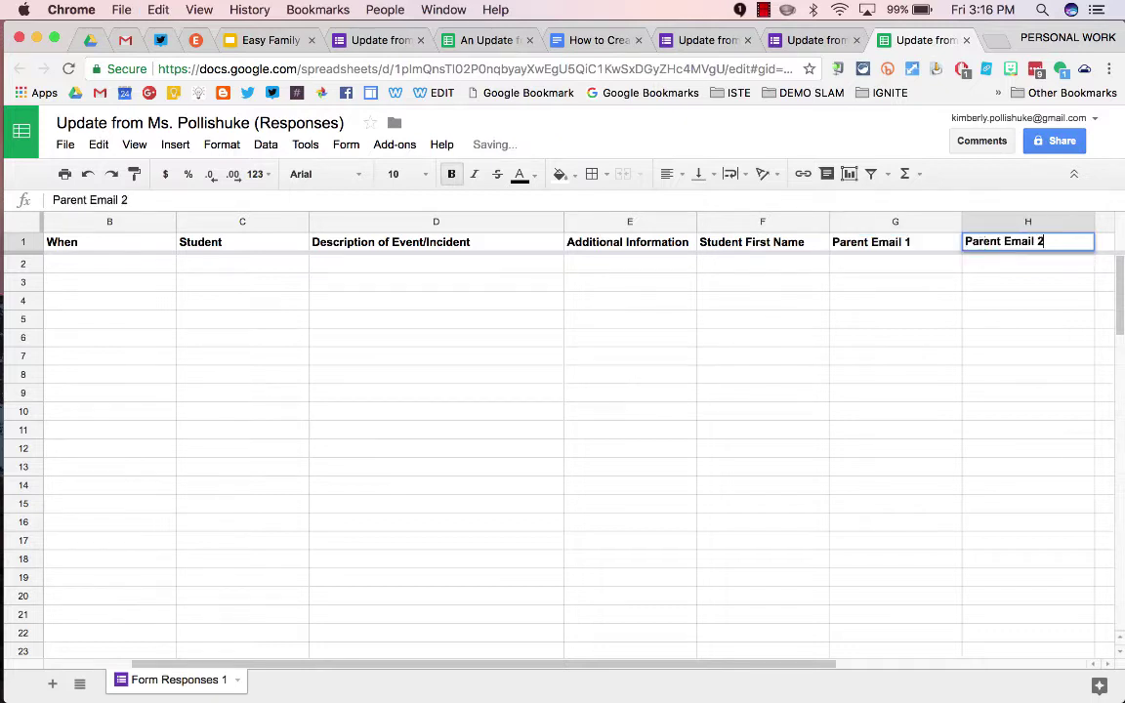
{"action": "left_click", "coordinate": [969, 354]}
Add a new sheet named Family Emails
{"action": "scroll", "coordinate": [221, 528], "scroll_direction": "left", "scroll_amount": 2}
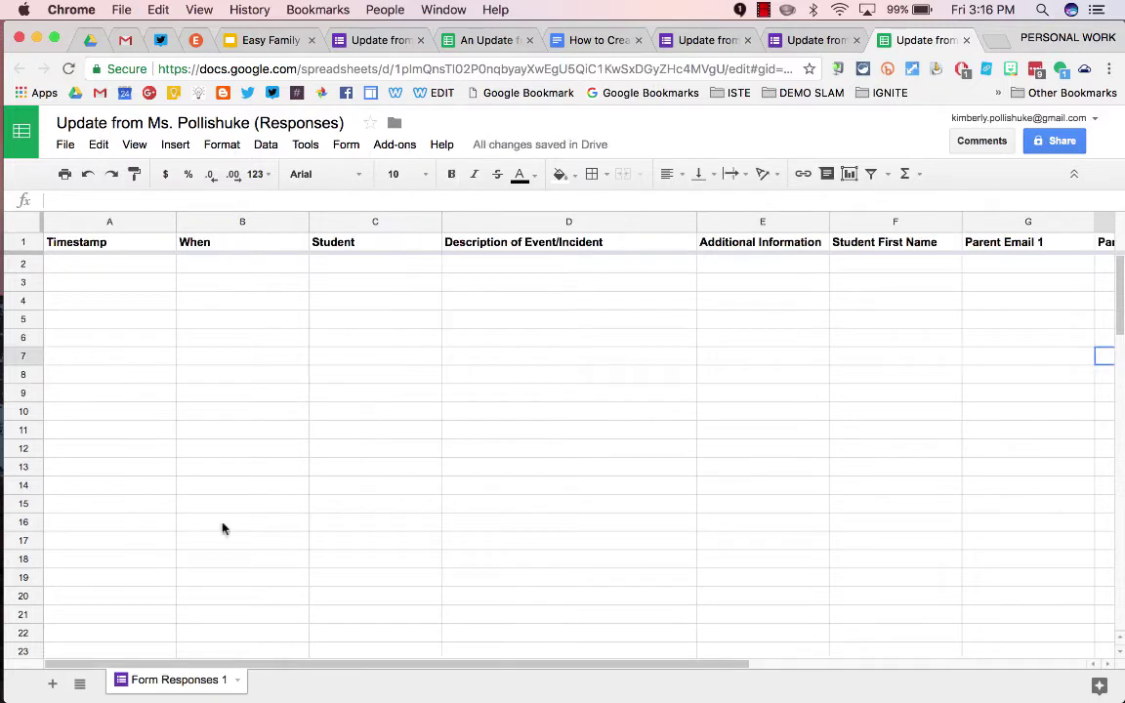
{"action": "left_click", "coordinate": [53, 683]}
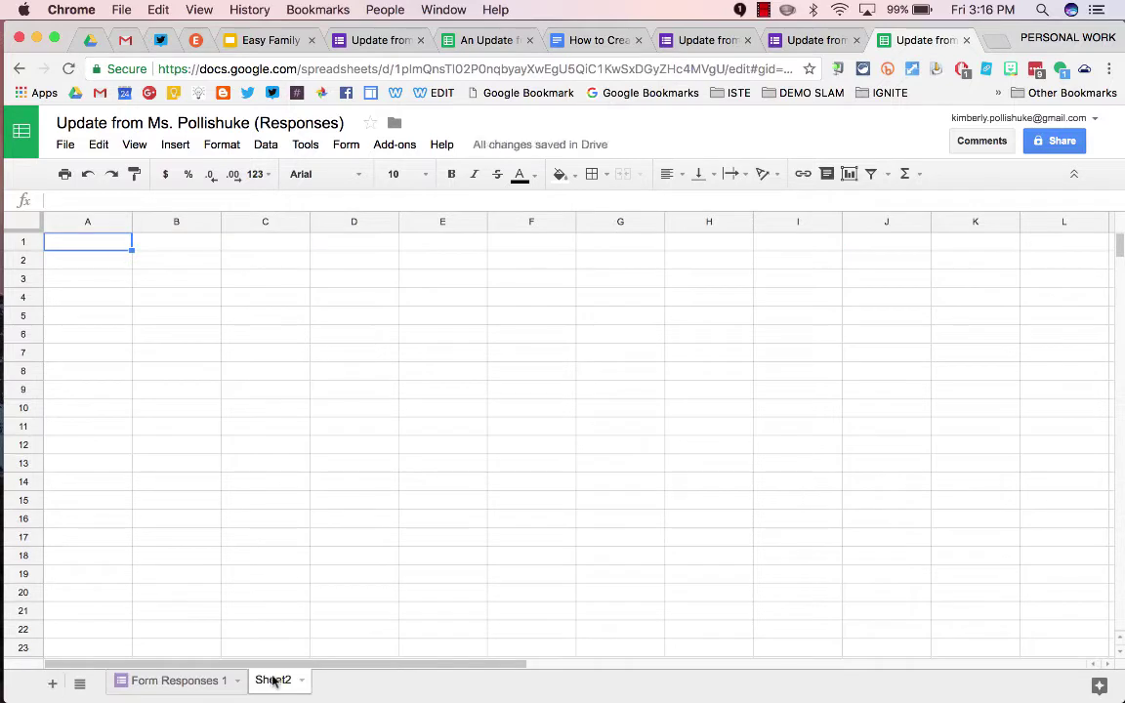
{"action": "double_click", "coordinate": [273, 681]}
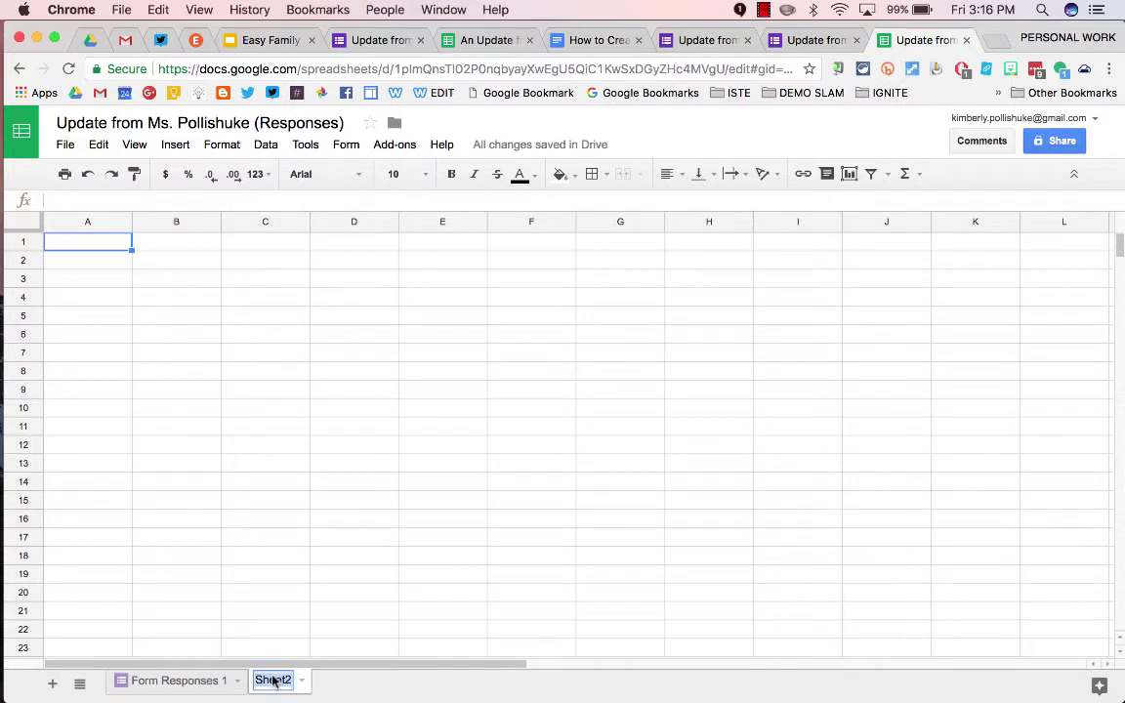
{"action": "type", "text": "Family Ema"}
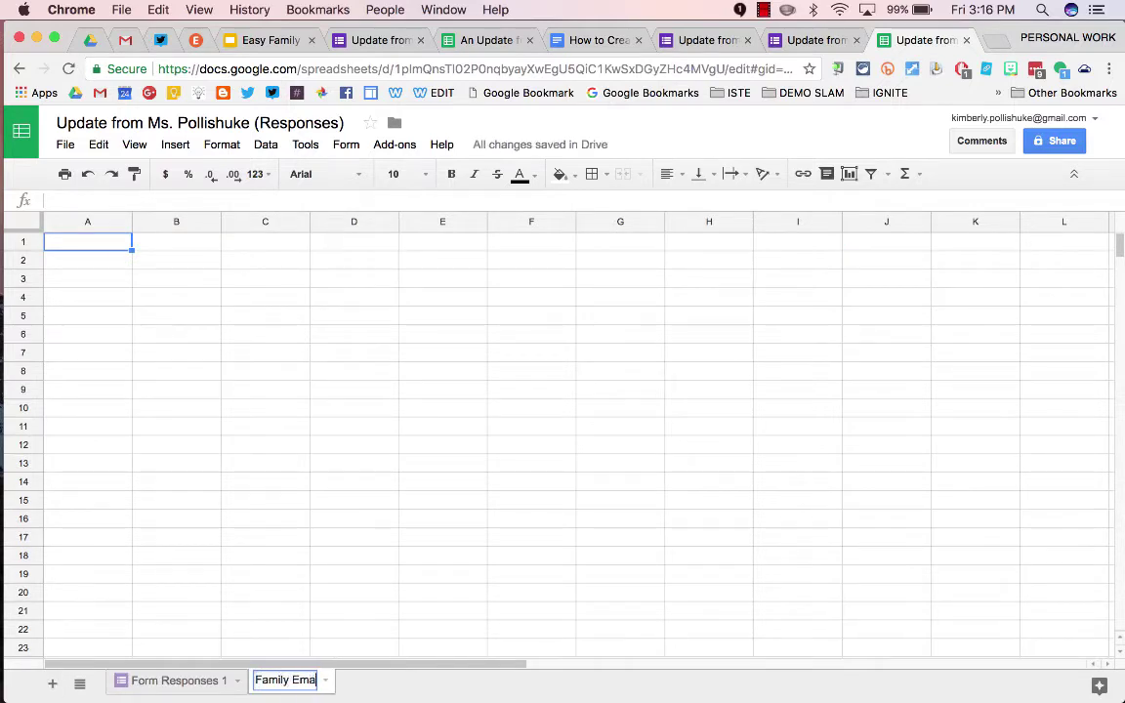
{"action": "type", "text": "ils"}
{"action": "left_click", "coordinate": [354, 649]}
Paste the five headers, Student Full Name through Parent Email 2, into A1:E1 and widen columns B–E
{"action": "left_click", "coordinate": [86, 243]}
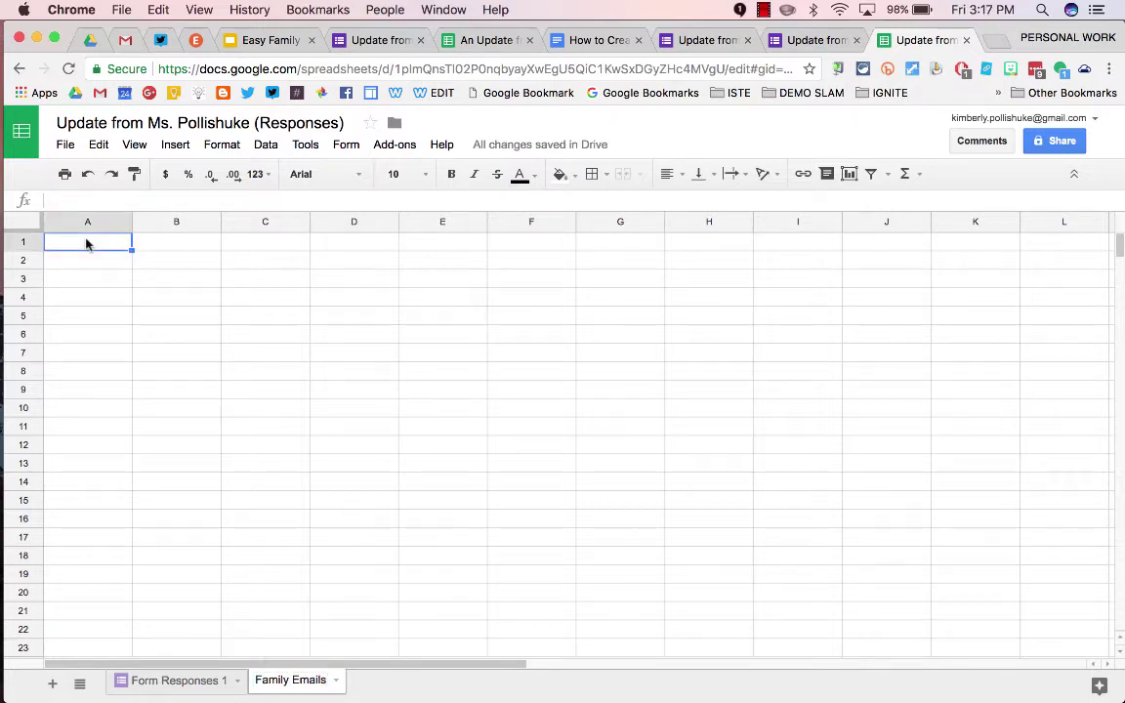
{"action": "type", "text": "Student Full Name\tStudent First Name\tStudent Last Name\tParent Email 1\tParent Email 2"}
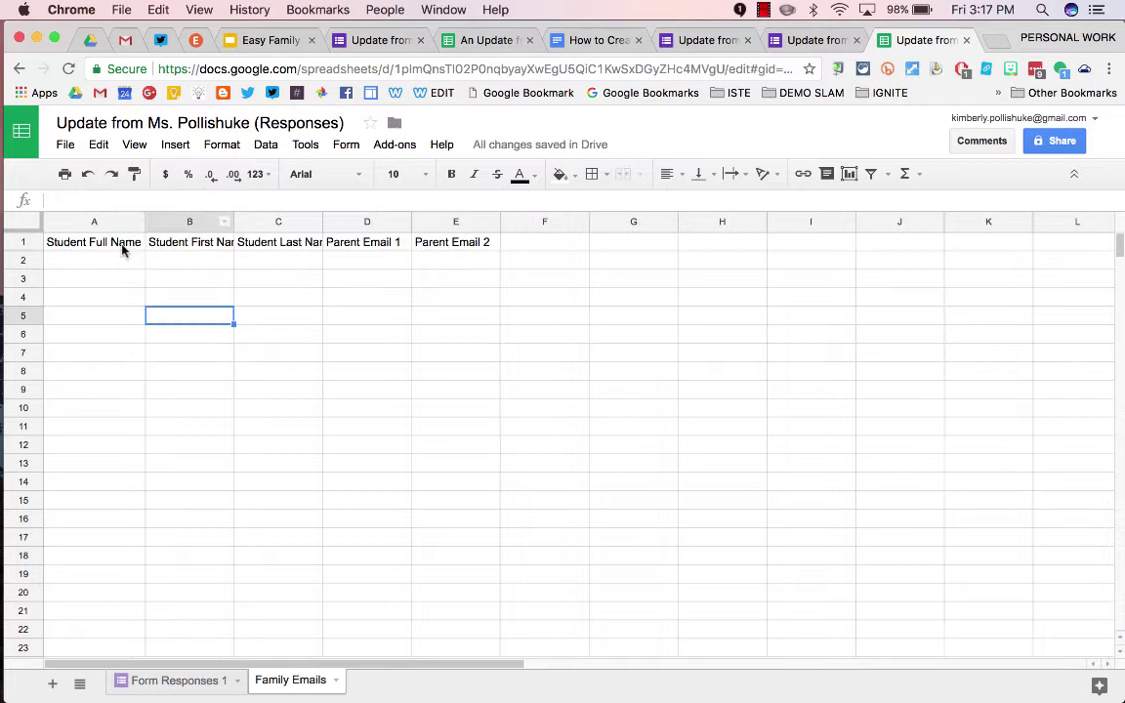
{"action": "double_click", "coordinate": [233, 221]}
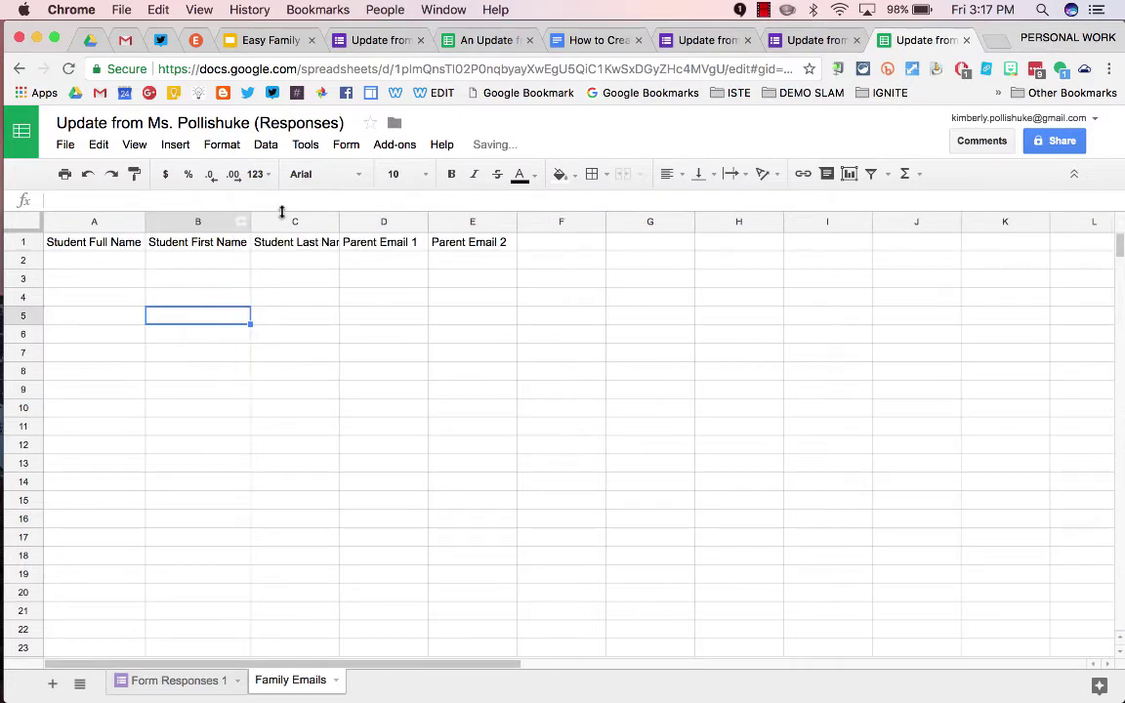
{"action": "double_click", "coordinate": [337, 221]}
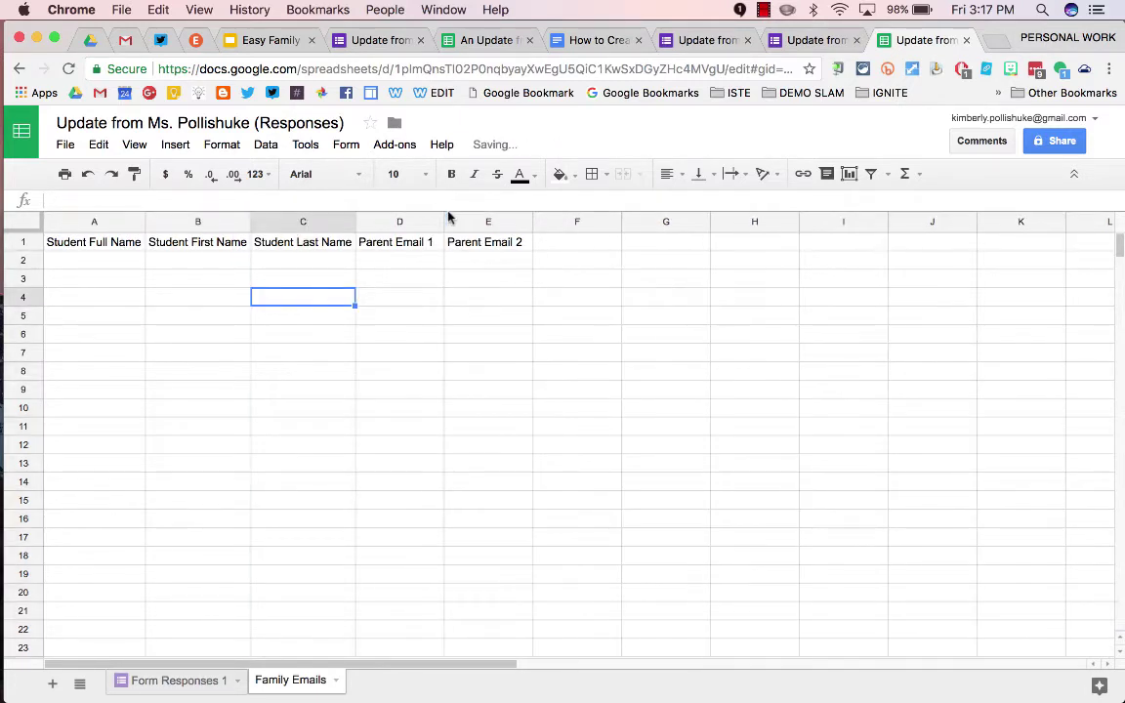
{"action": "left_click_drag", "start_coordinate": [443, 221], "coordinate": [496, 221]}
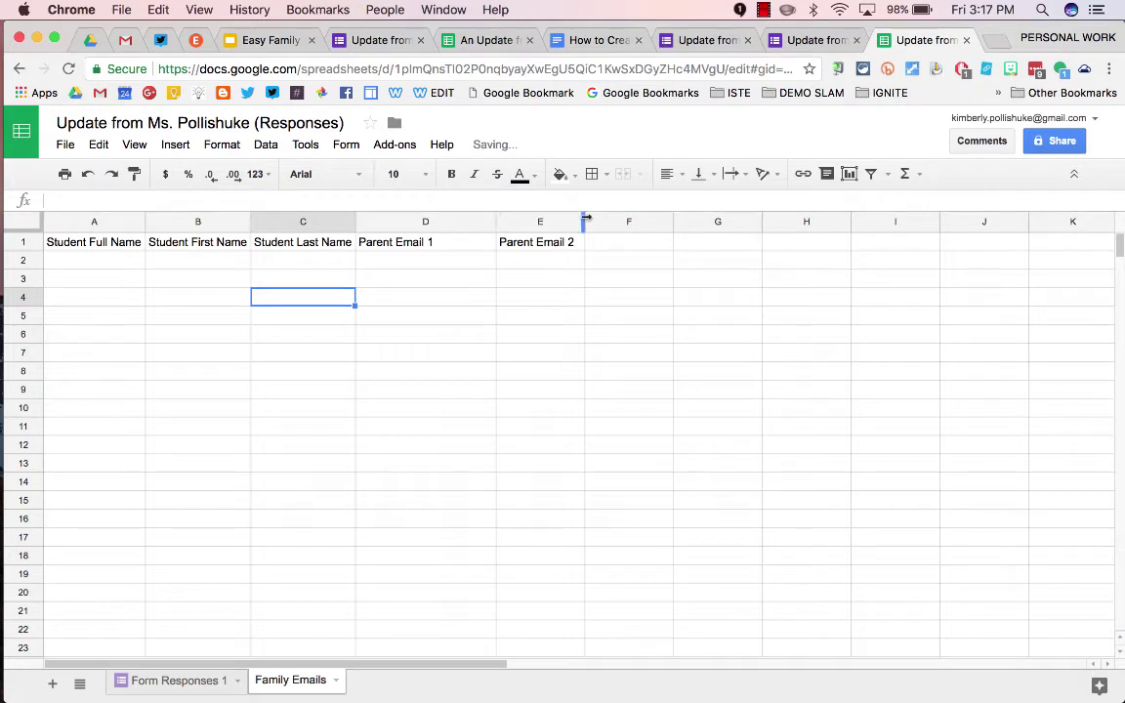
{"action": "left_click_drag", "start_coordinate": [585, 221], "coordinate": [633, 221]}
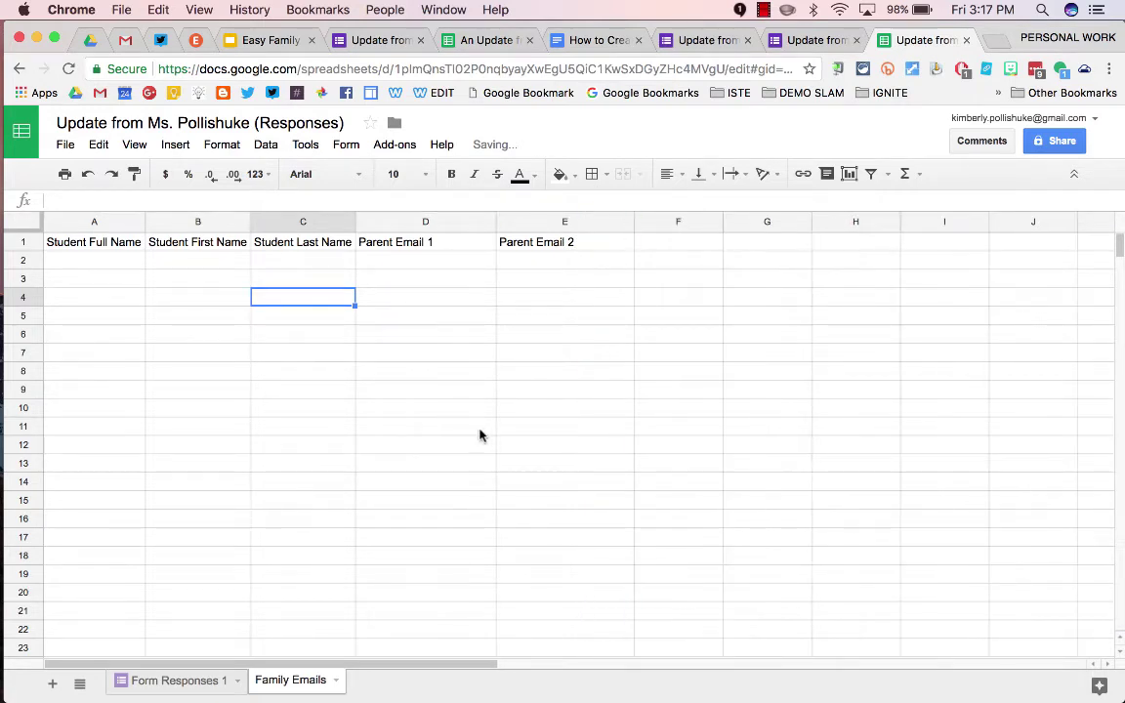
Enter Donald Duck, Daisy Duck, Mickey Mouse, Minnie Mouse and a fifth student's name in A2:A6, then select them
{"action": "left_click_drag", "start_coordinate": [106, 260], "coordinate": [106, 565]}
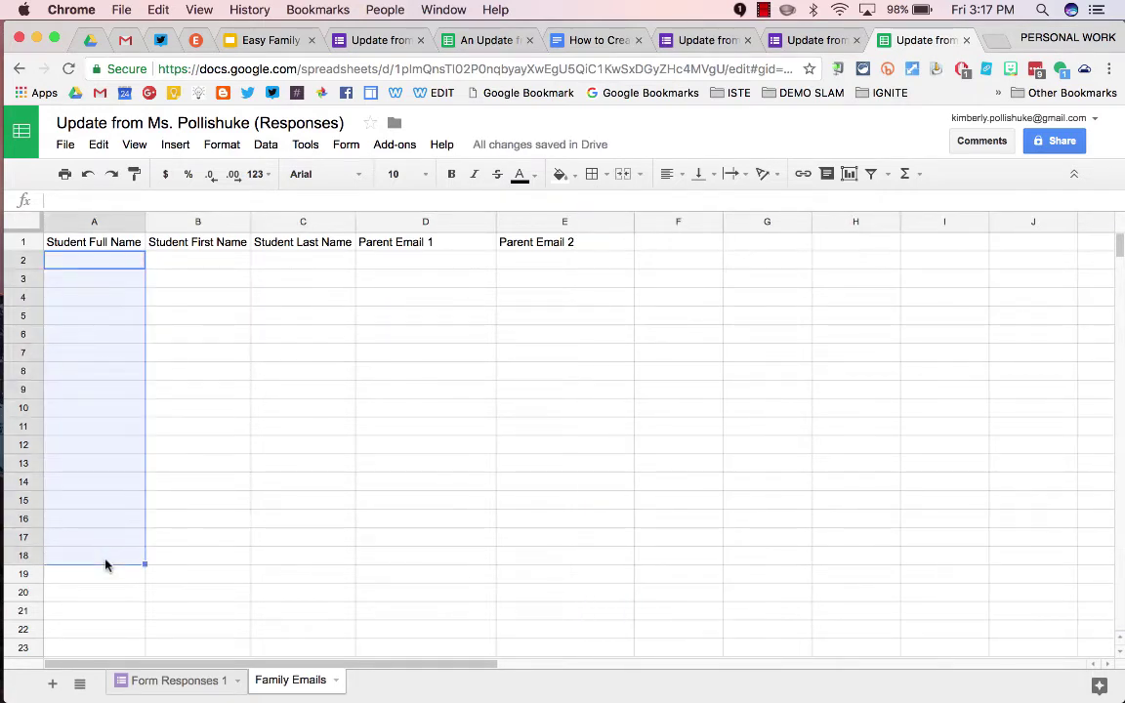
{"action": "left_click", "coordinate": [107, 262]}
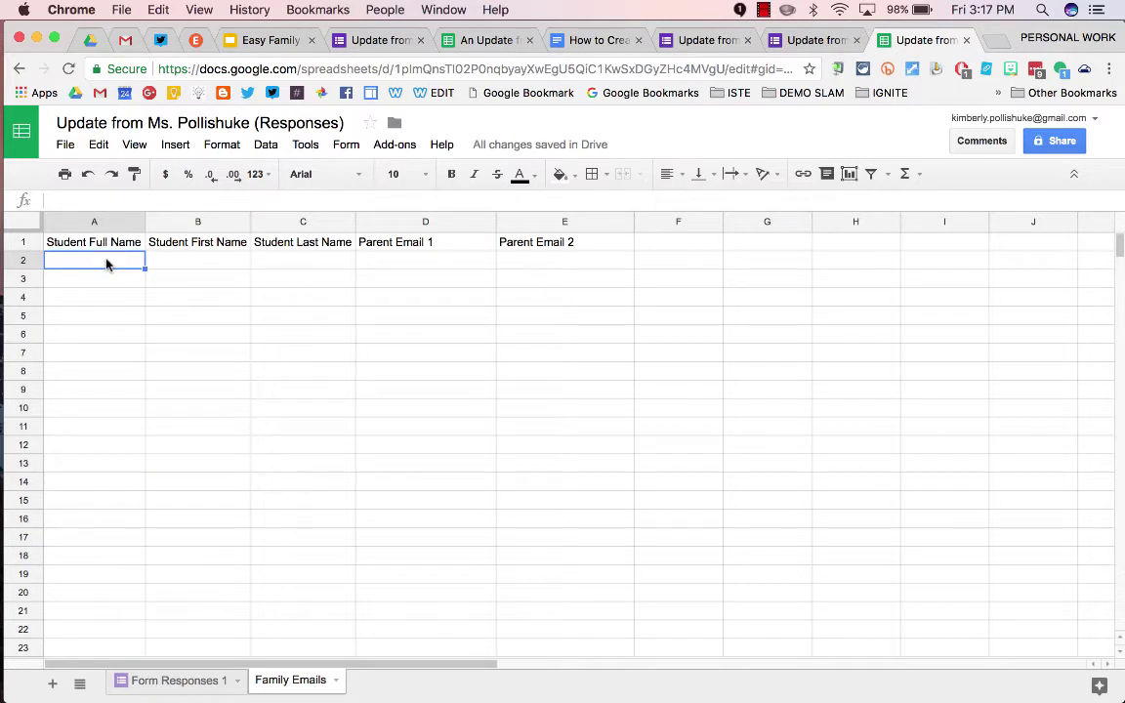
{"action": "type", "text": "Donald Duck"}
{"action": "key", "text": "Return"}
{"action": "type", "text": "Daisy Duck"}
{"action": "key", "text": "Return"}
{"action": "type", "text": "Mickey Mouse"}
{"action": "key", "text": "Return"}
{"action": "type", "text": "Minnie Mouse"}
{"action": "key", "text": "Return"}
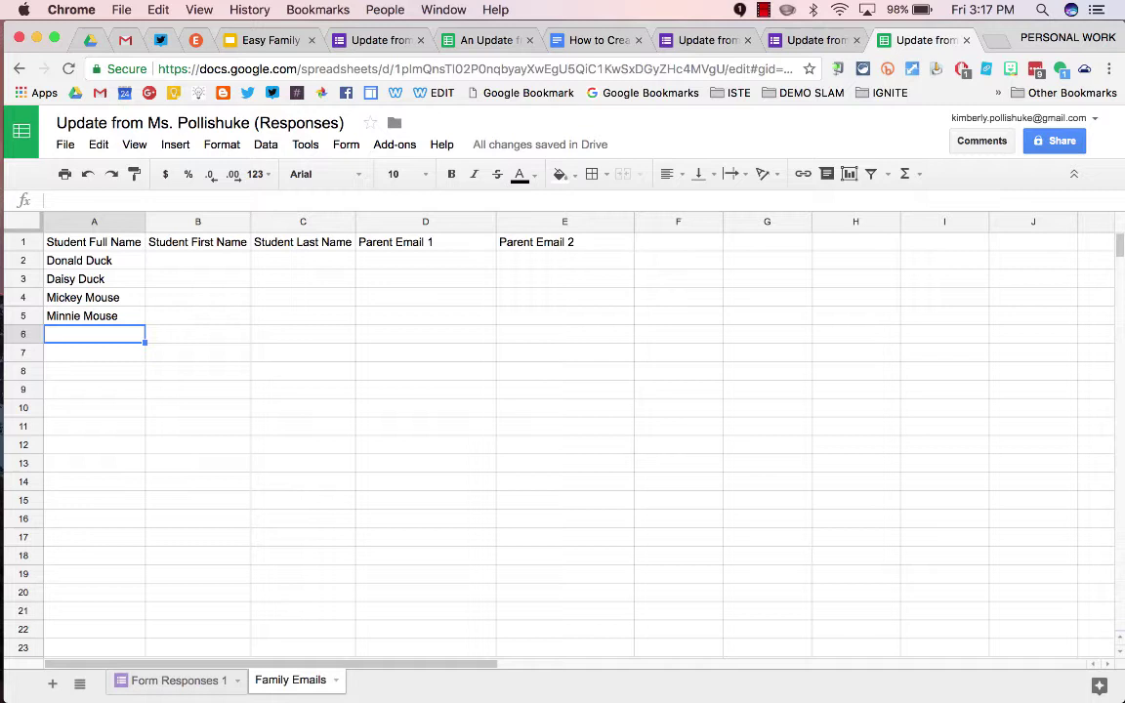
{"action": "key", "text": "Return"}
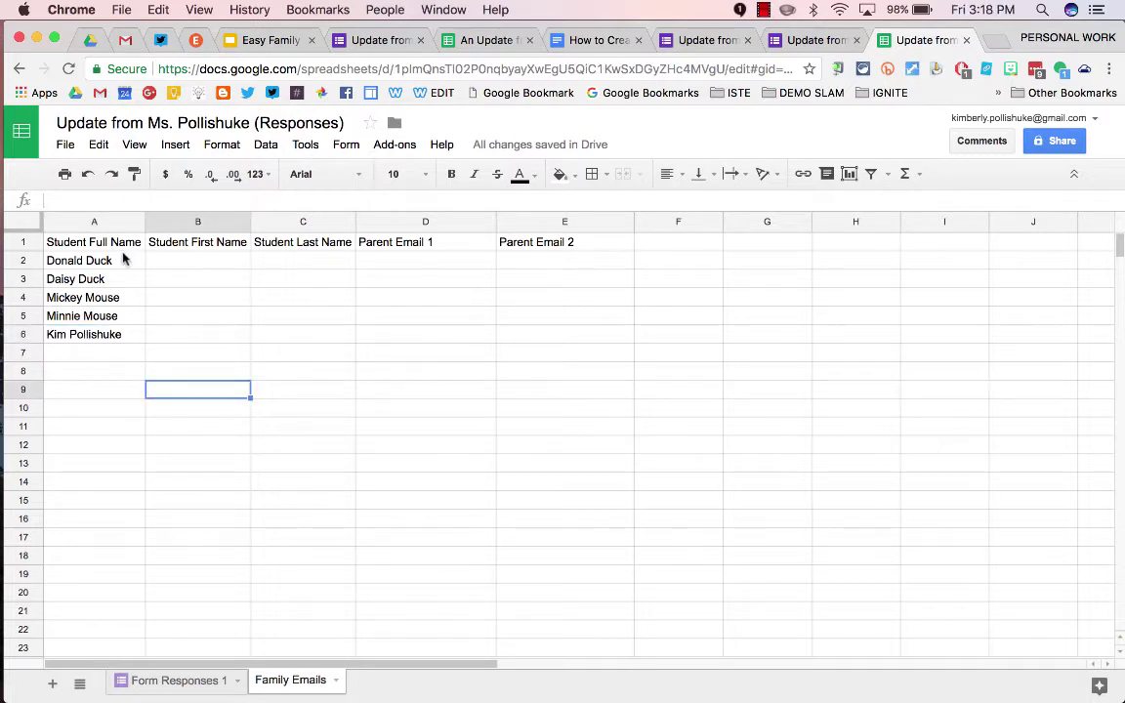
{"action": "left_click_drag", "start_coordinate": [124, 260], "coordinate": [120, 339]}
{"action": "key", "text": "super+c"}
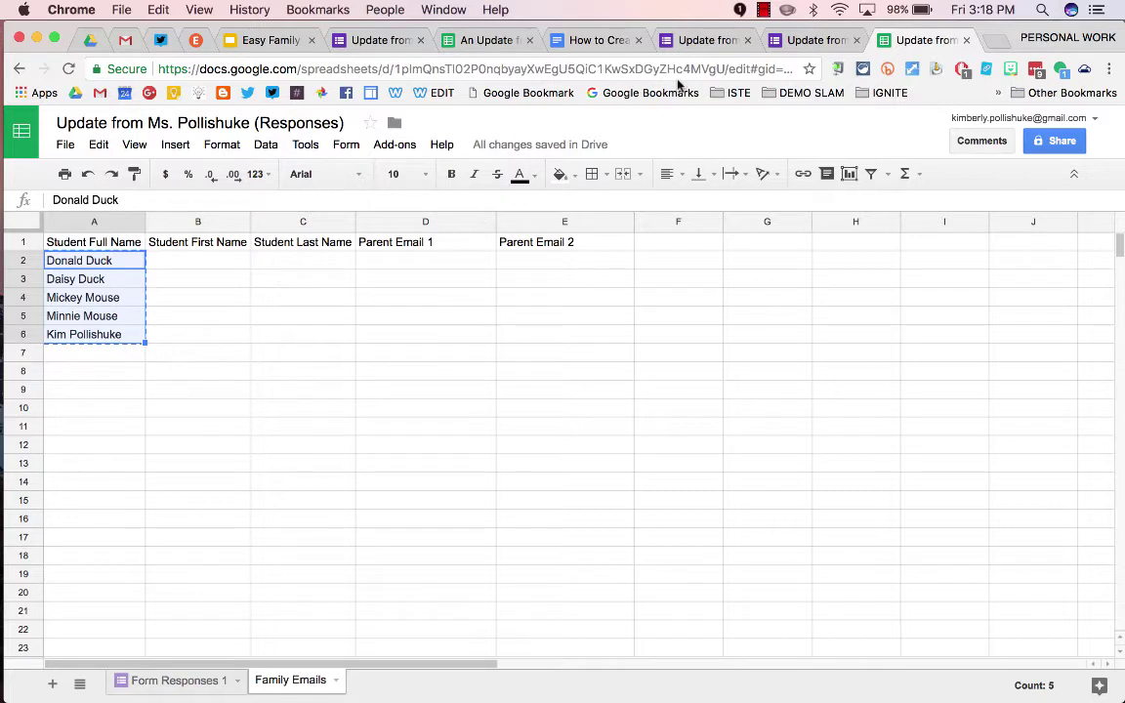
Paste the copied student names as the choices of the form's Student dropdown question
{"action": "left_click", "coordinate": [704, 40]}
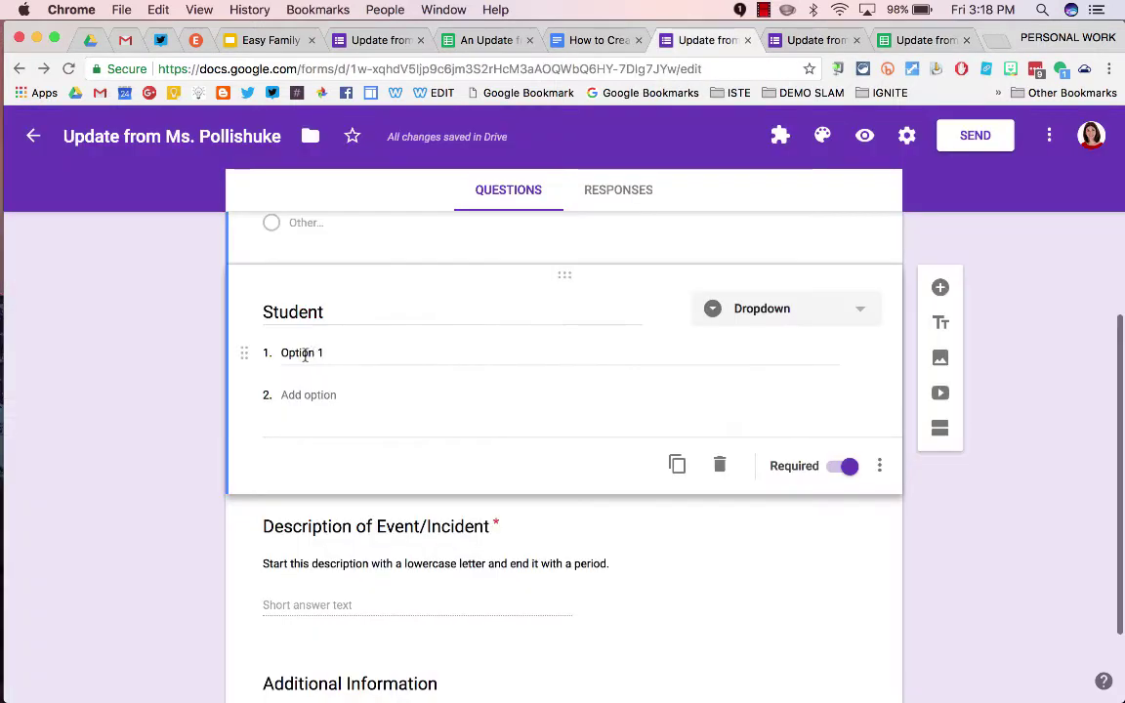
{"action": "left_click", "coordinate": [305, 356]}
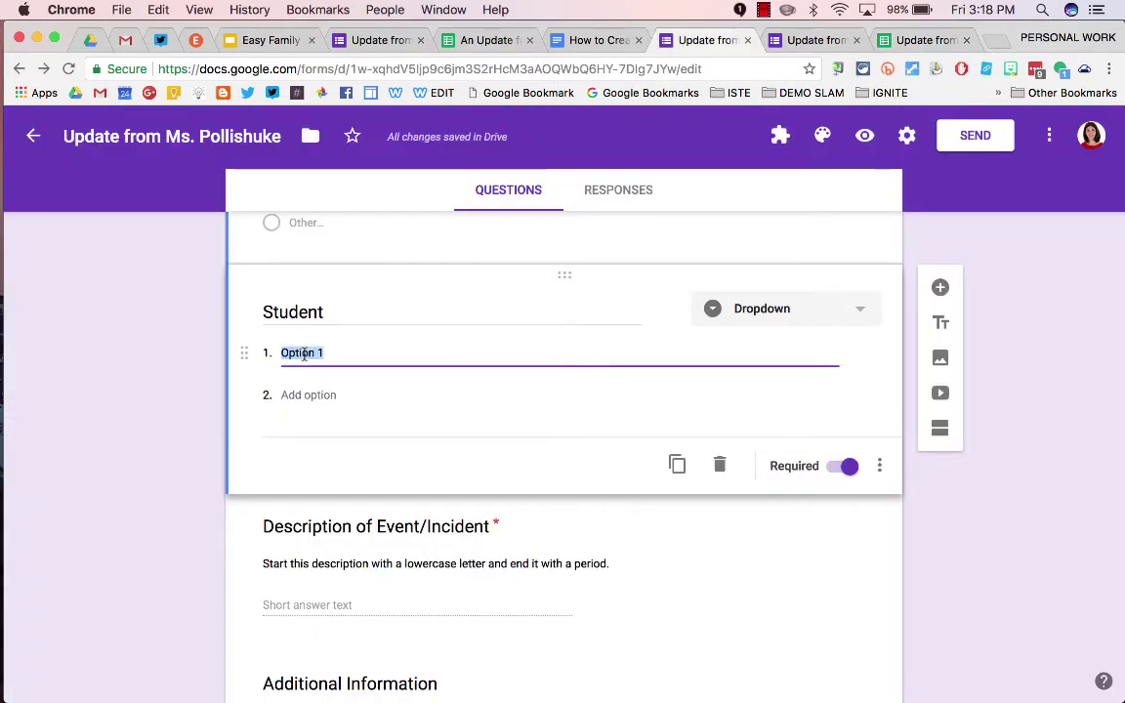
{"action": "key", "text": "super+v"}
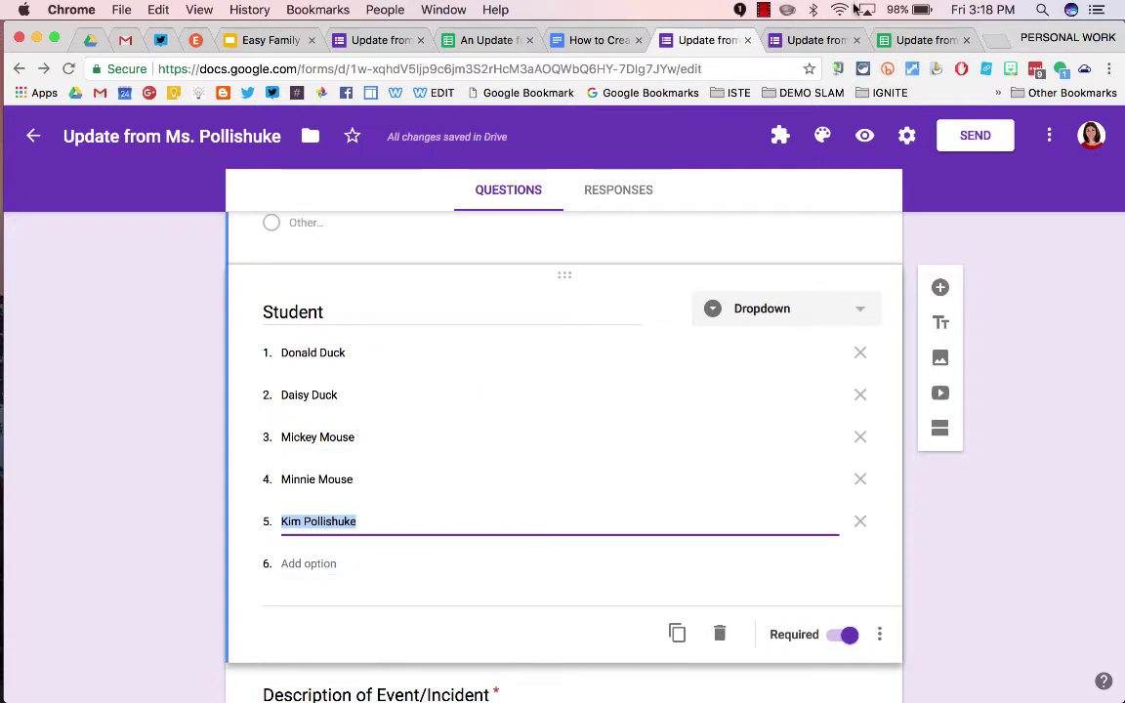
{"action": "left_click", "coordinate": [899, 39]}
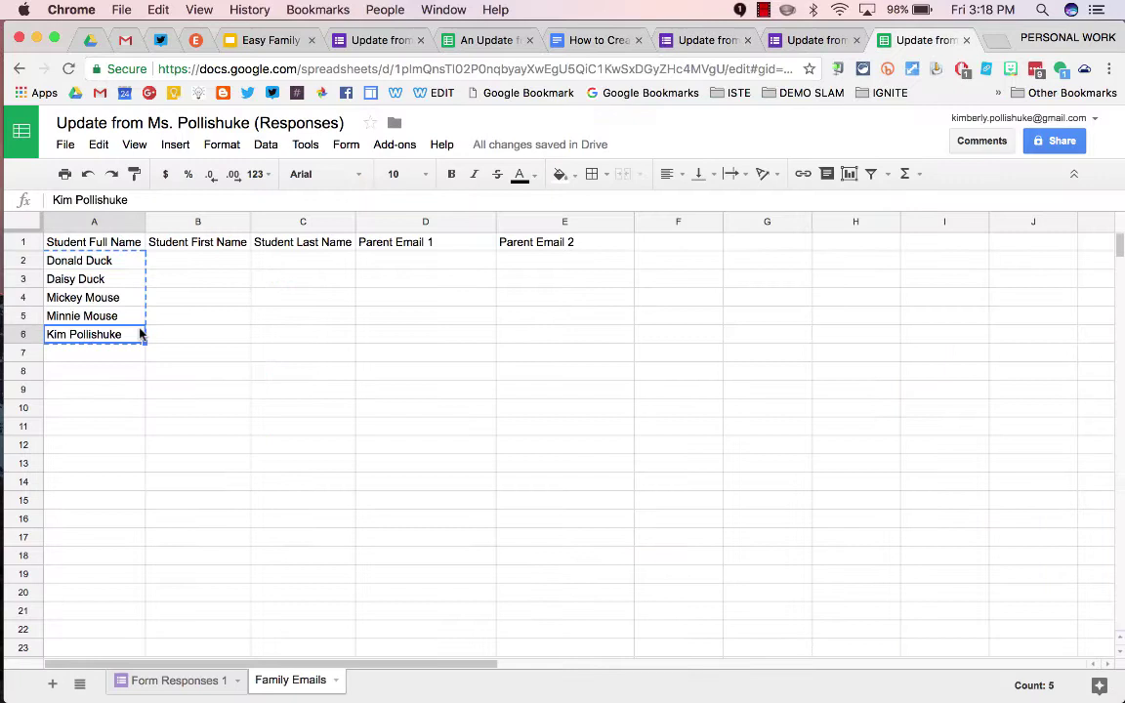
{"action": "left_click", "coordinate": [695, 40]}
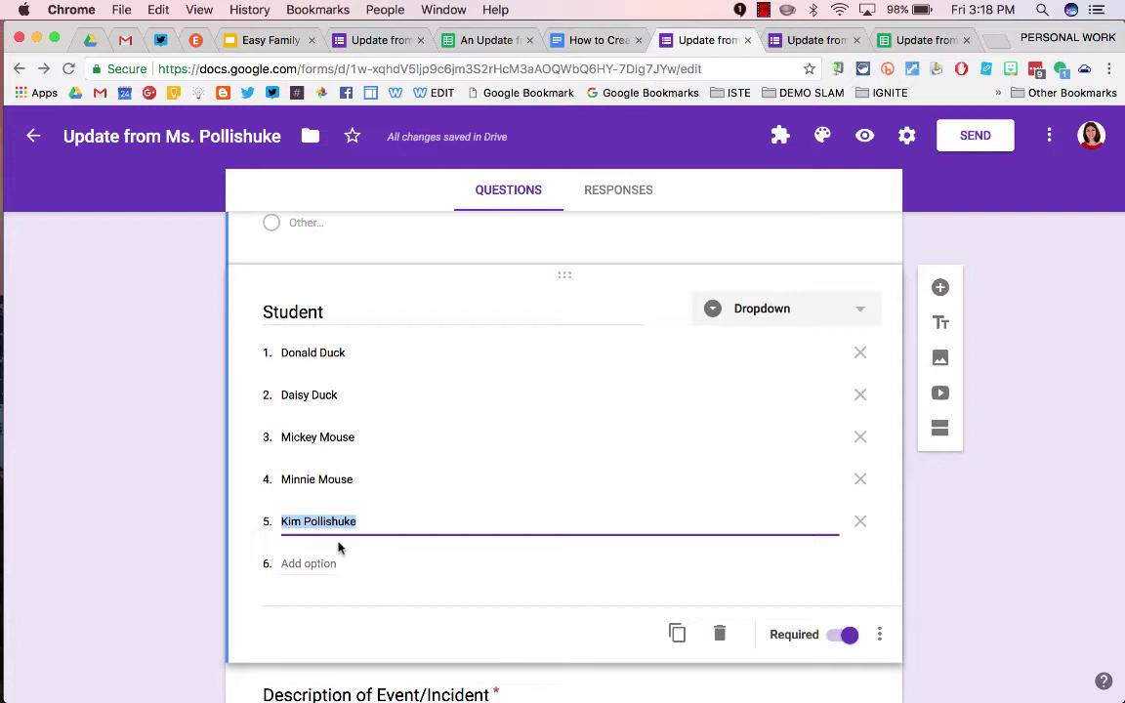
Enter =SPLIT(A2," ") in B2 and fill it down to row 6 for first and last names
{"action": "left_click", "coordinate": [918, 40]}
{"action": "left_click", "coordinate": [205, 262]}
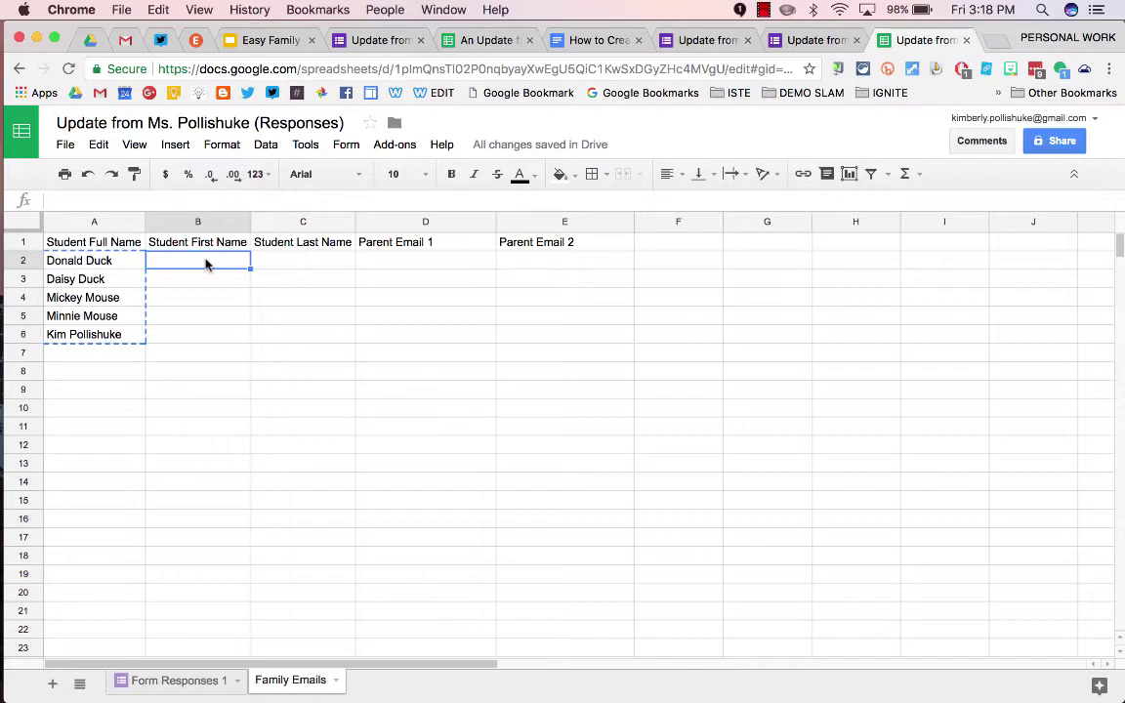
{"action": "type", "text": "=split"}
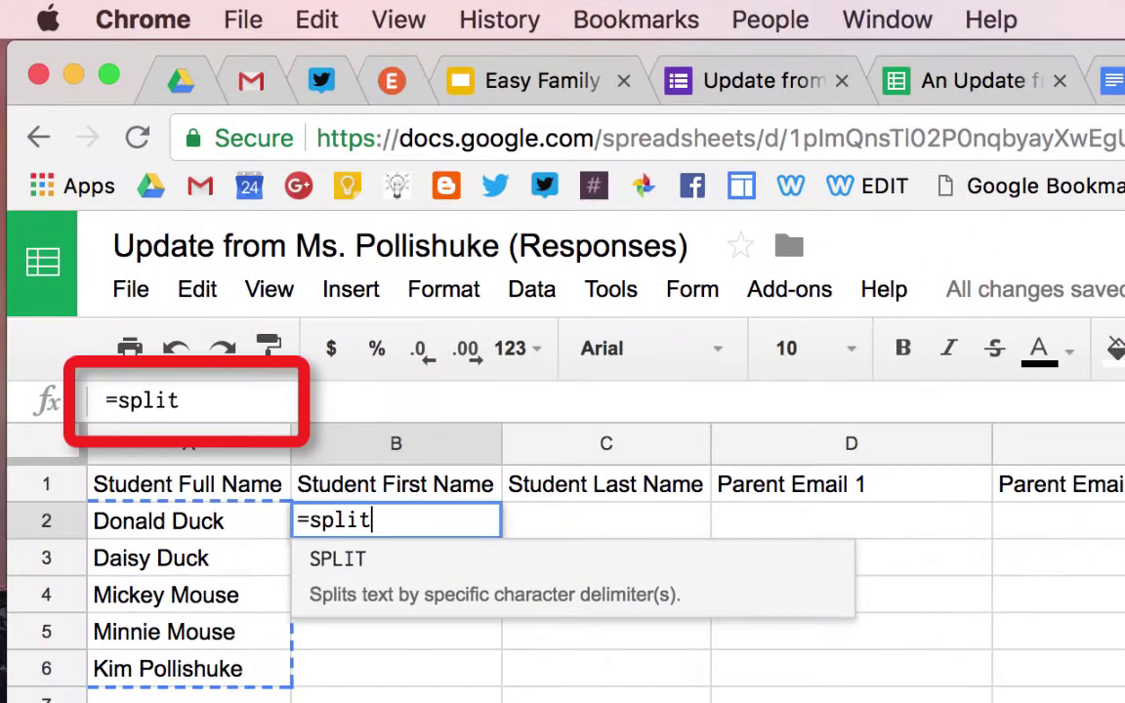
{"action": "left_click", "coordinate": [422, 562]}
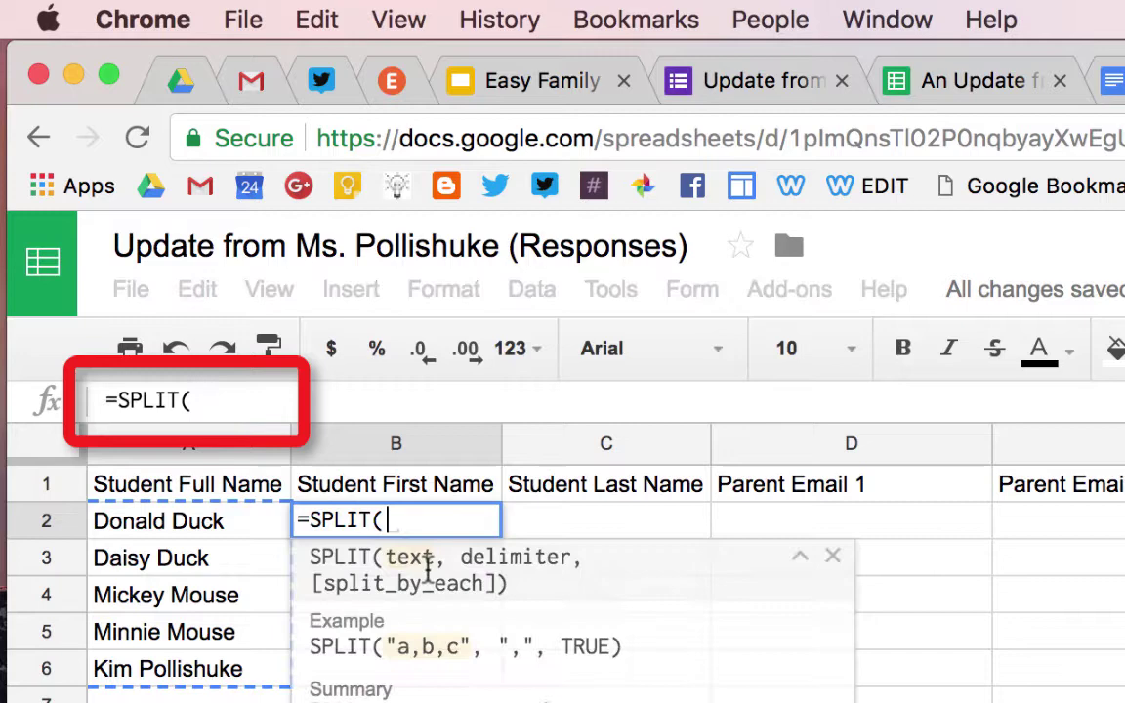
{"action": "left_click", "coordinate": [193, 528]}
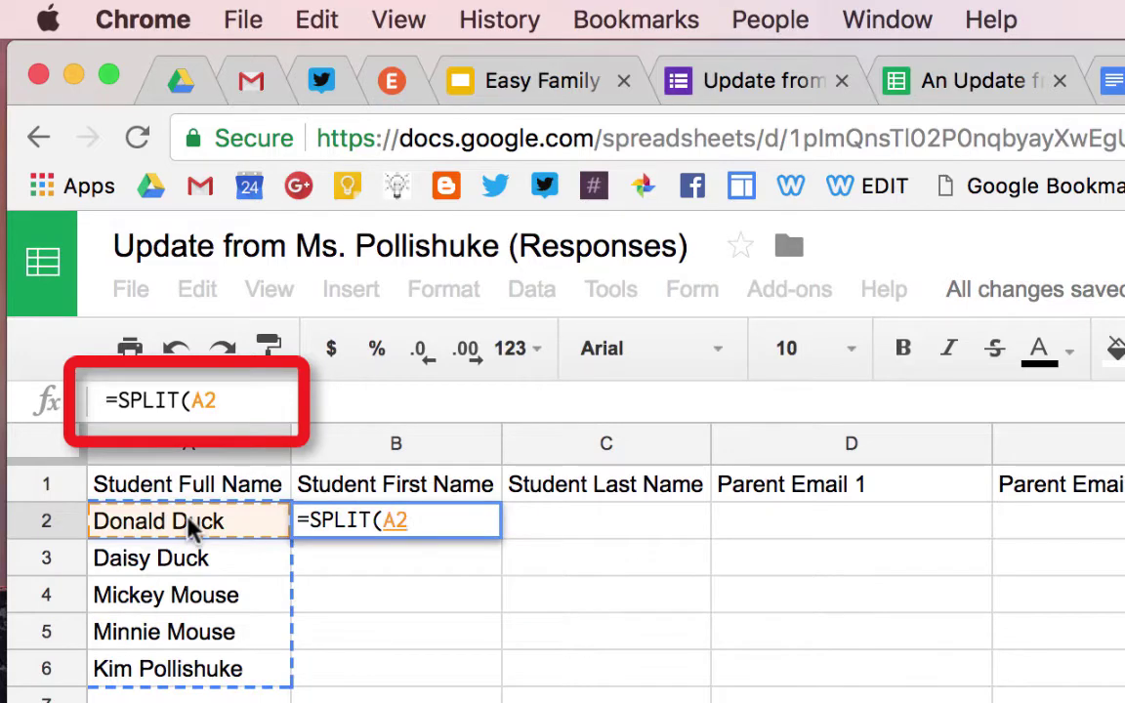
{"action": "type", "text": ","}
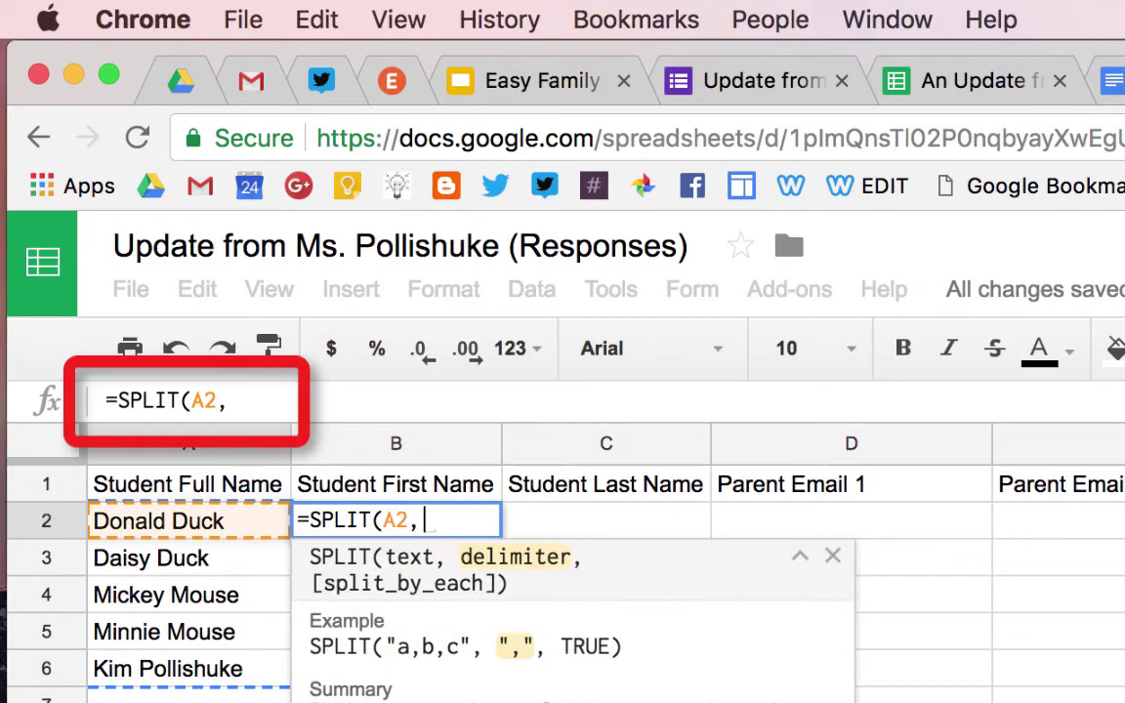
{"action": "type", "text": "\" \""}
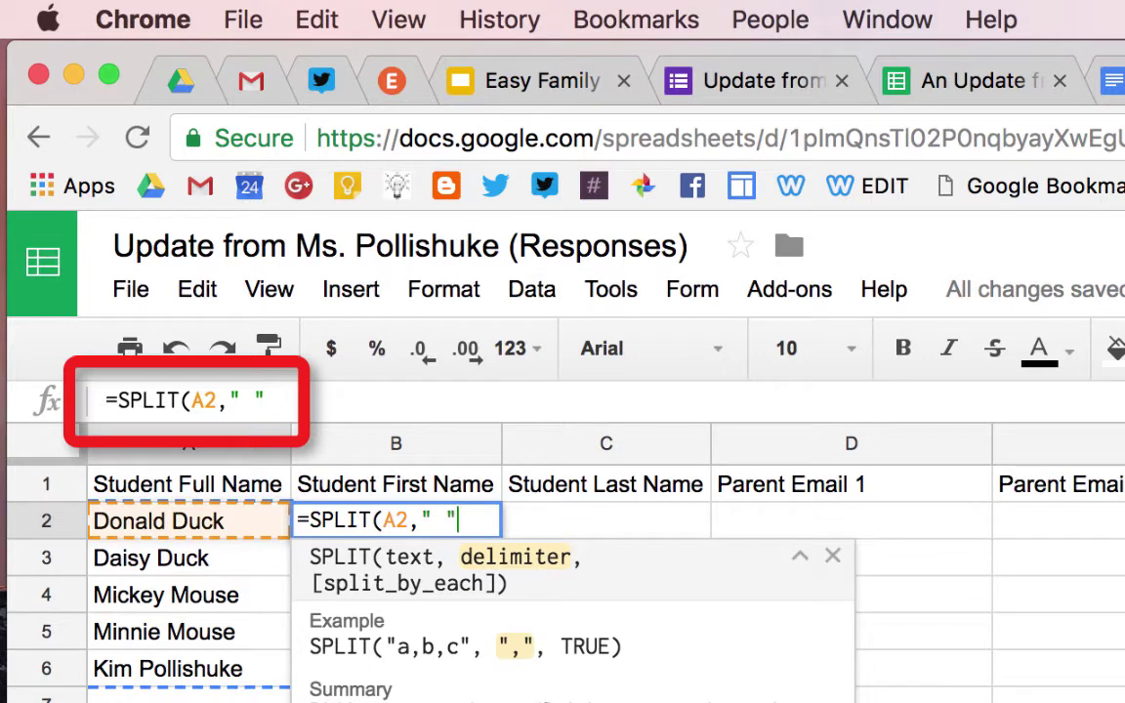
{"action": "type", "text": ")"}
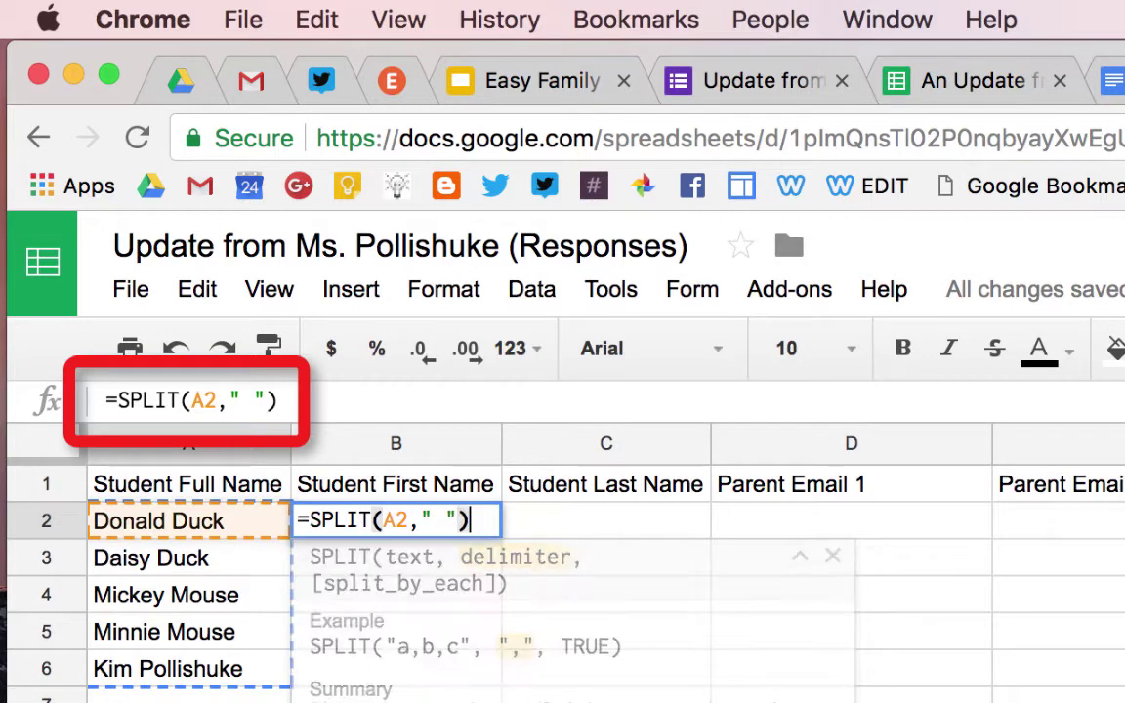
{"action": "key", "text": "Return"}
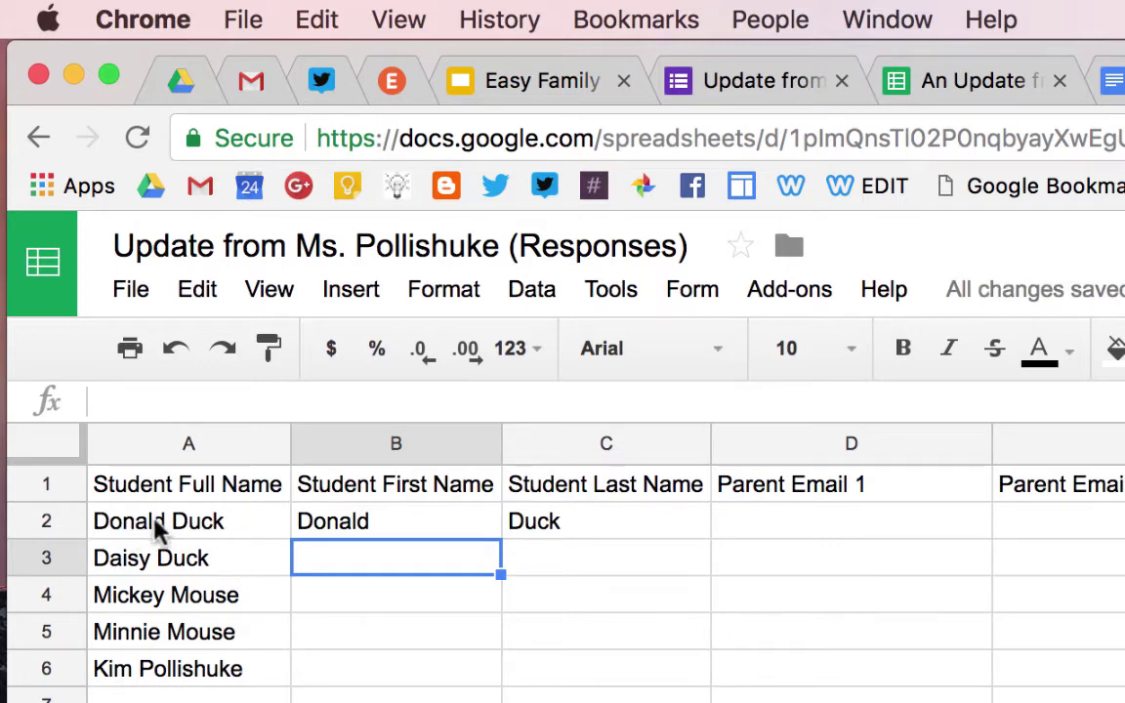
{"action": "left_click", "coordinate": [454, 524]}
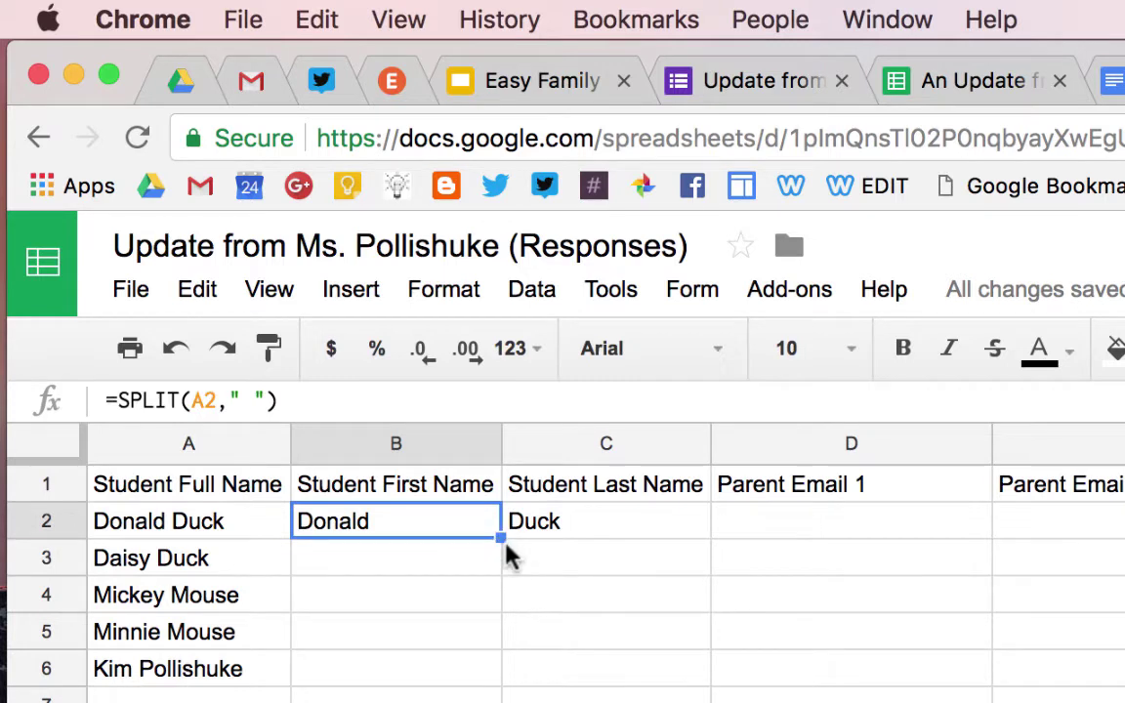
{"action": "left_click_drag", "start_coordinate": [501, 536], "coordinate": [501, 684]}
{"action": "left_click", "coordinate": [547, 702]}
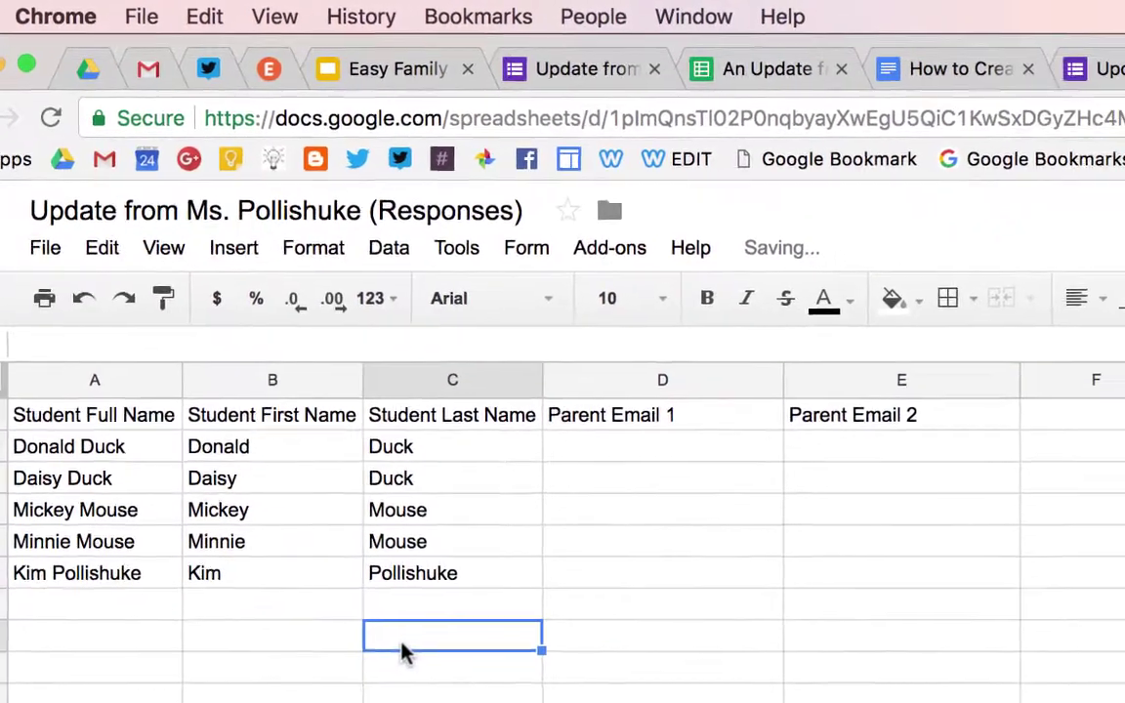
Paste the two parent email addresses into D2:E2 and fill them down to row 6
{"action": "left_click", "coordinate": [596, 453]}
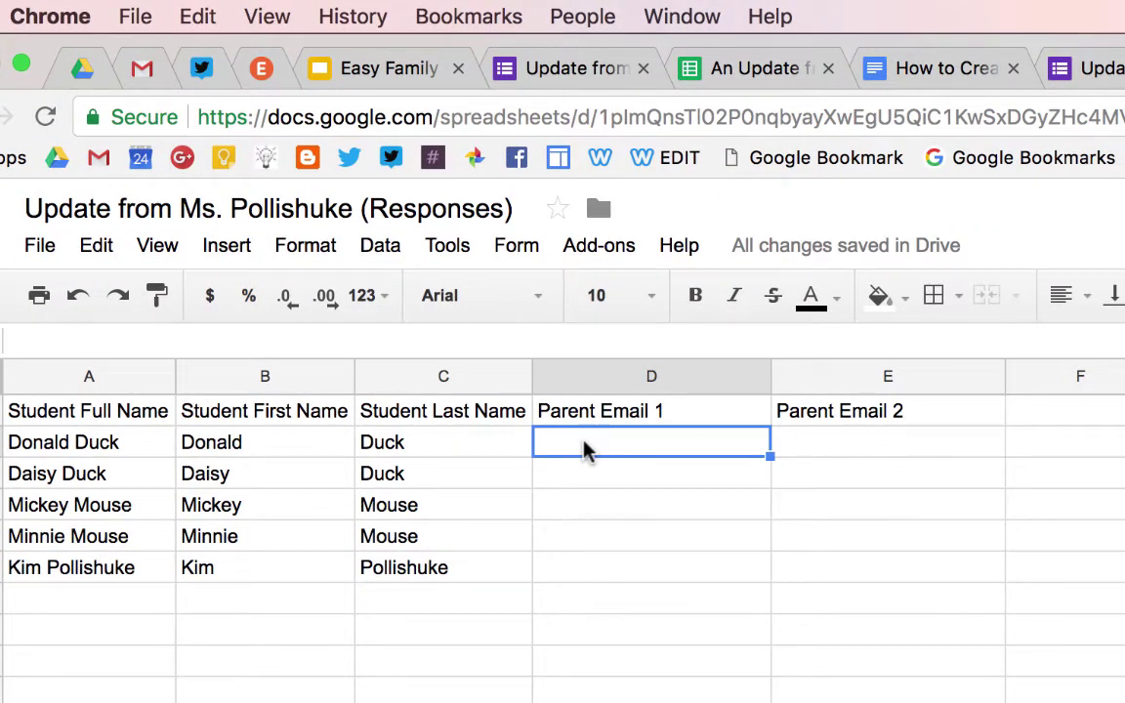
{"action": "key", "text": "cmd+v"}
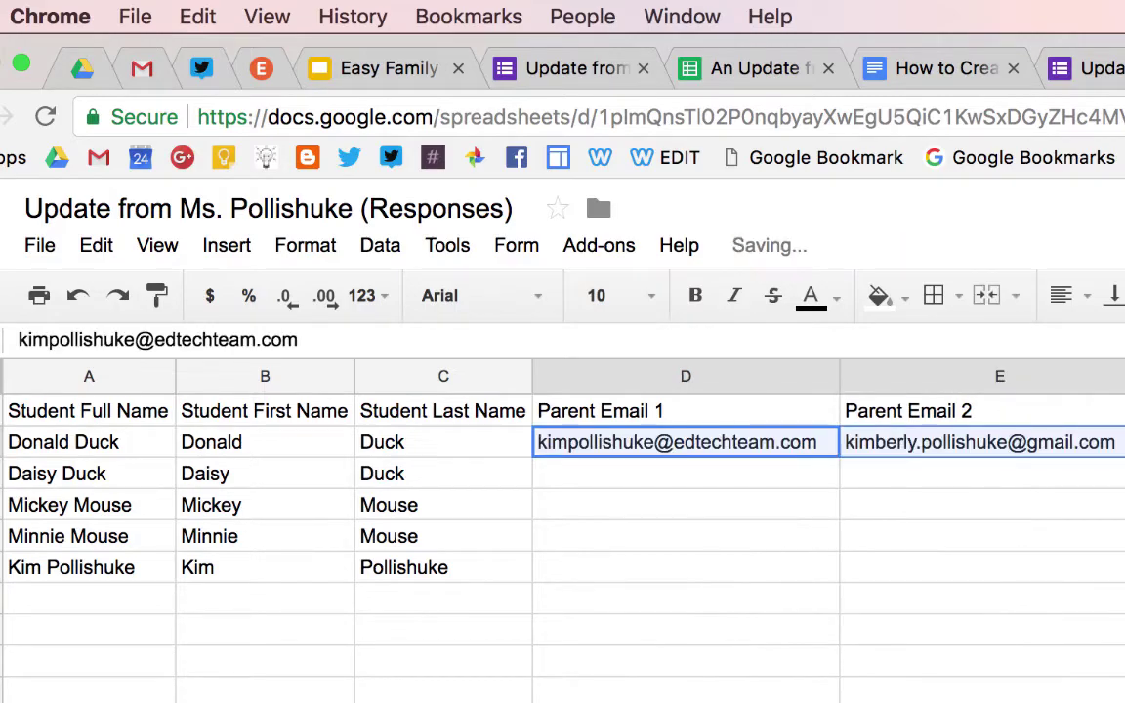
{"action": "key", "text": "cmd+v"}
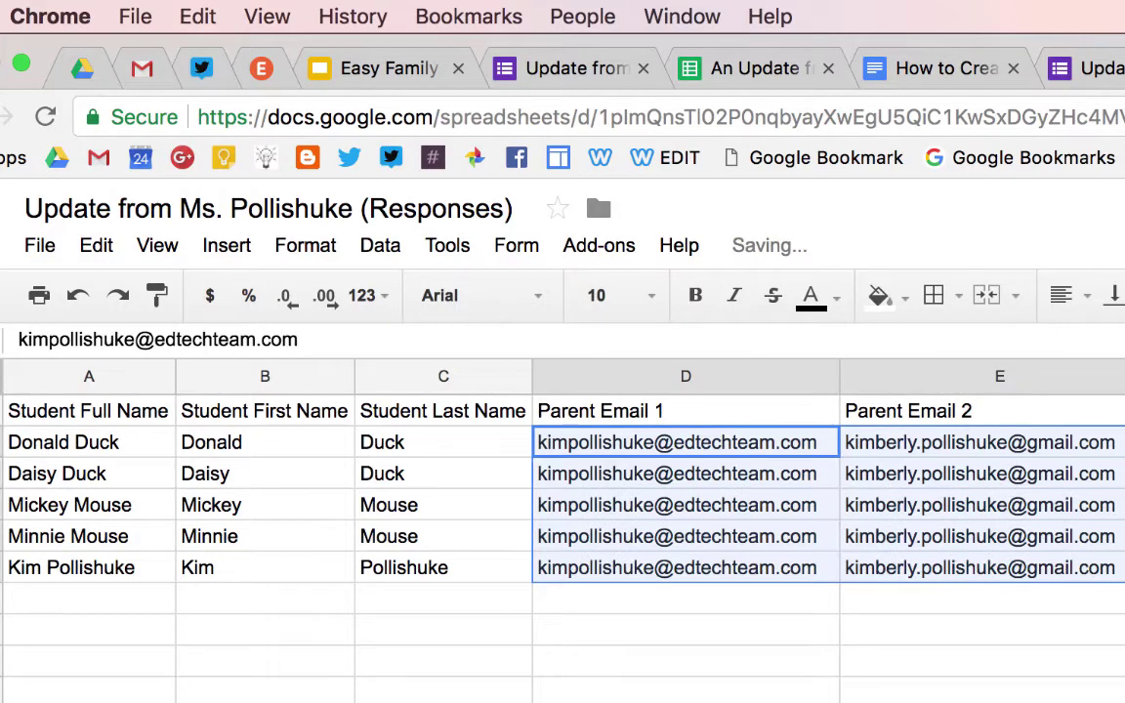
{"action": "left_click", "coordinate": [977, 652]}
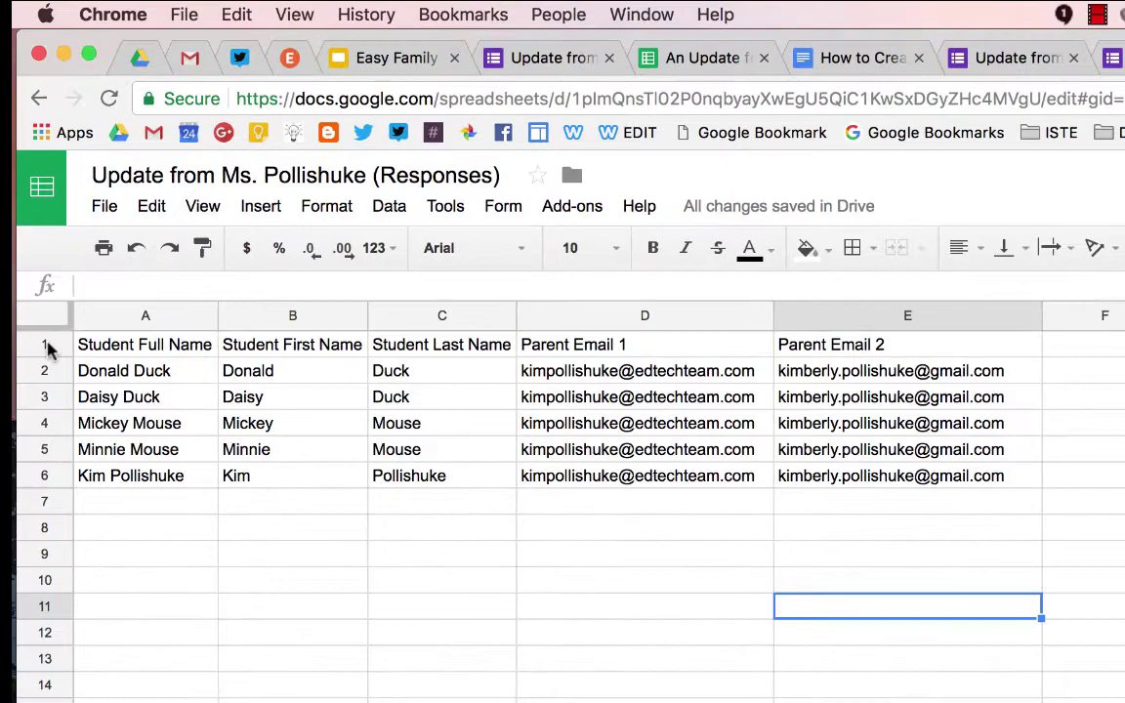
Wrap and bold the Family Emails header row
{"action": "left_click", "coordinate": [44, 344]}
{"action": "left_click", "coordinate": [1050, 247]}
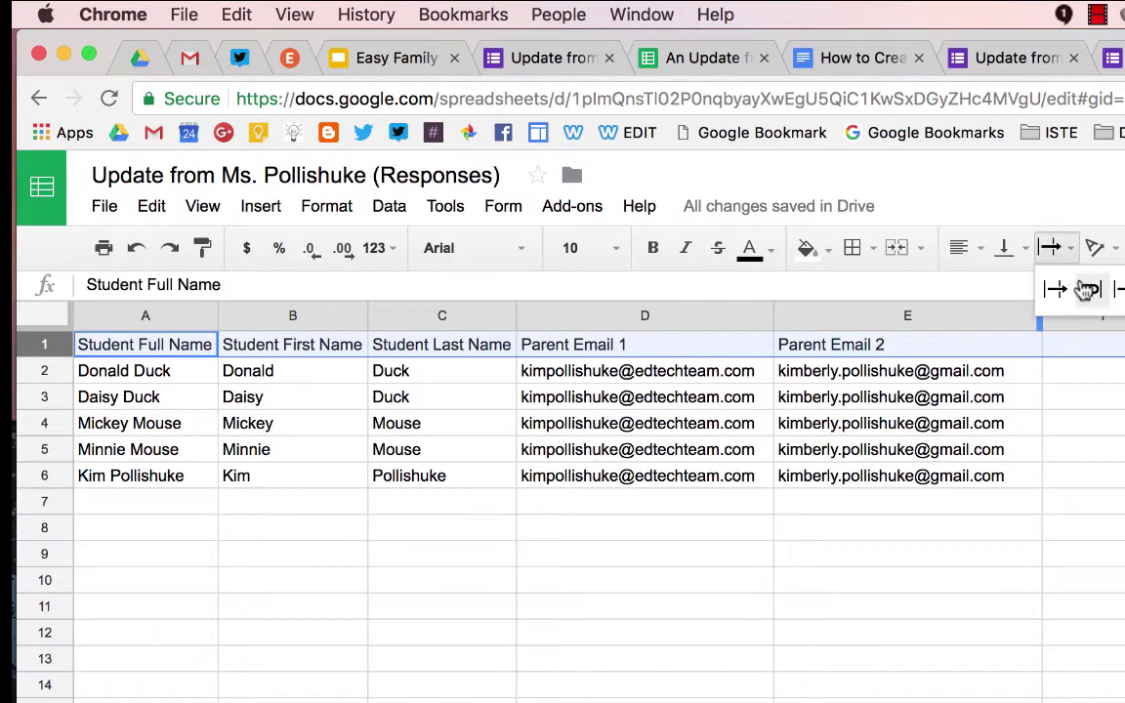
{"action": "left_click", "coordinate": [1084, 290]}
{"action": "left_click", "coordinate": [652, 247]}
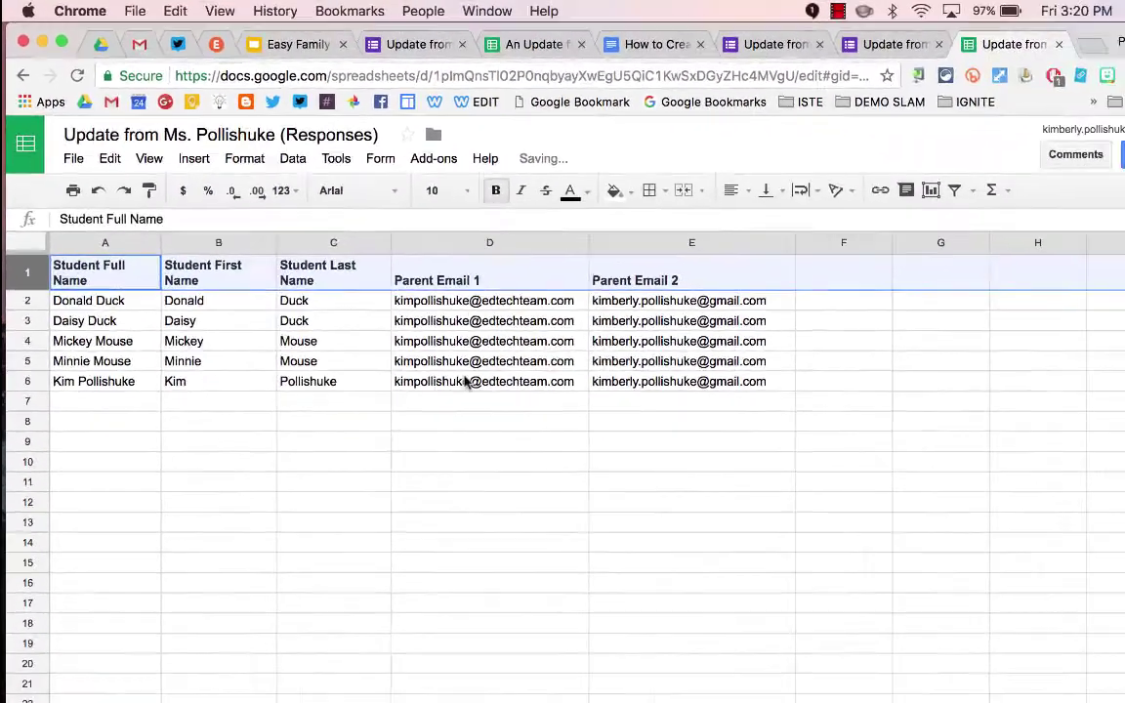
{"action": "left_click", "coordinate": [469, 444]}
Submit a Today test response for the last student: 'shared an answer in math.' plus a pasted note
{"action": "left_click", "coordinate": [884, 44]}
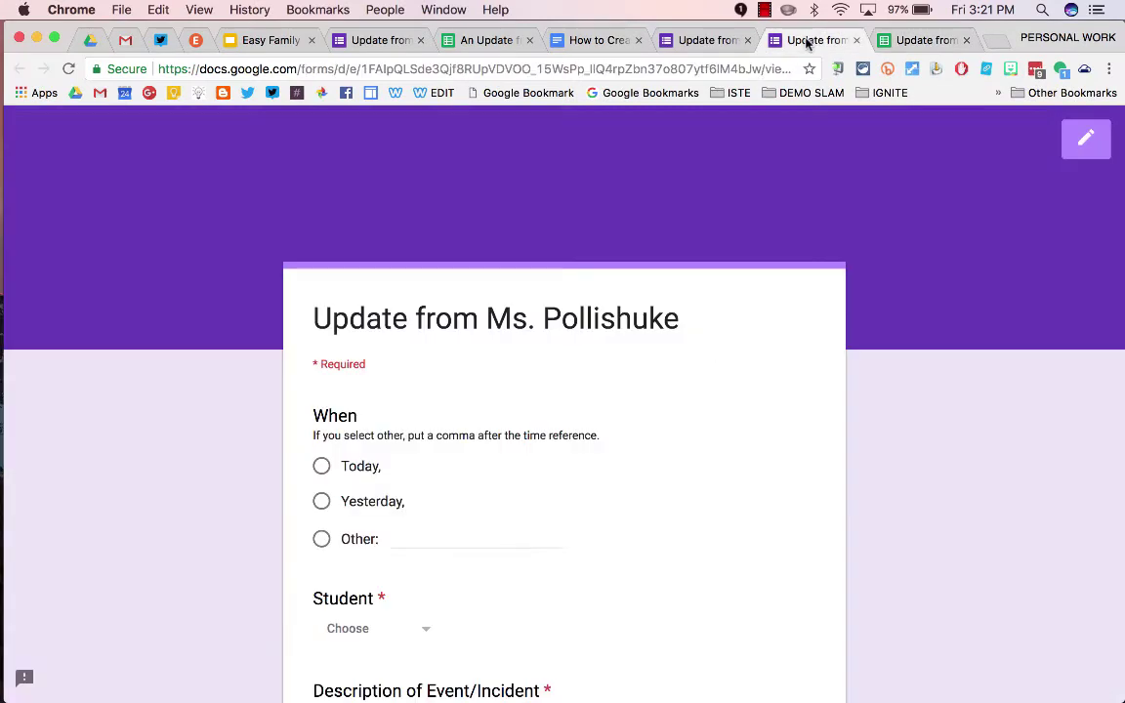
{"action": "scroll", "coordinate": [396, 296], "scroll_direction": "down", "scroll_amount": 5}
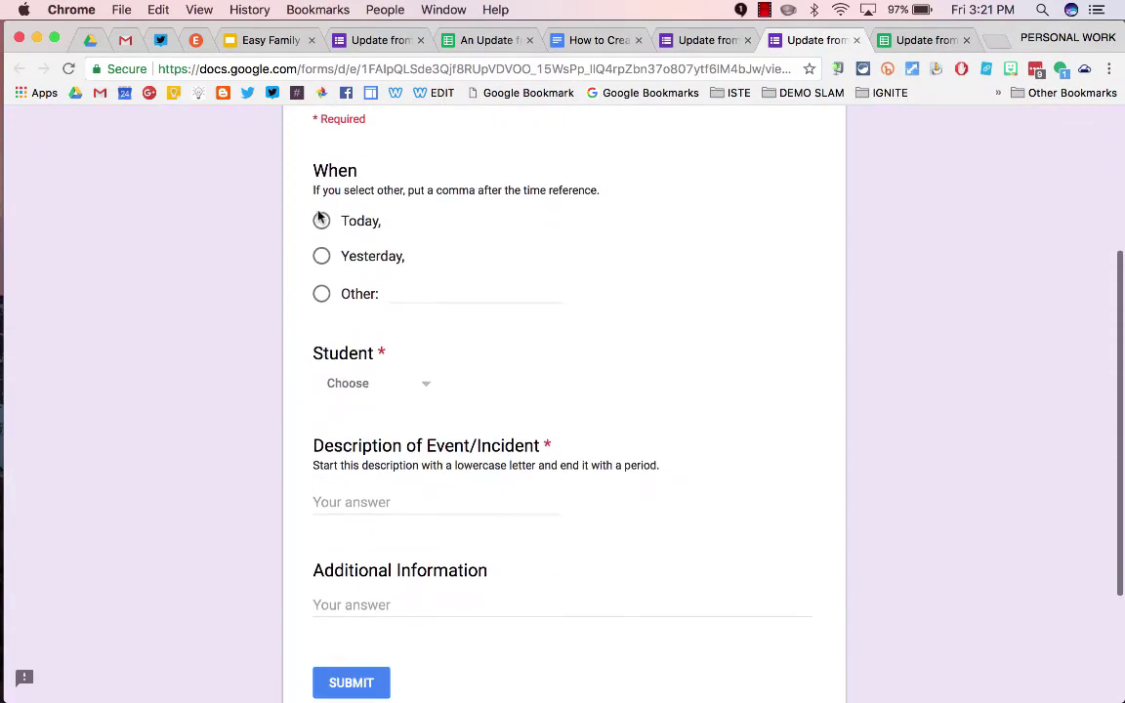
{"action": "left_click", "coordinate": [322, 220]}
{"action": "scroll", "coordinate": [321, 215], "scroll_direction": "down", "scroll_amount": 3}
{"action": "left_click", "coordinate": [379, 260]}
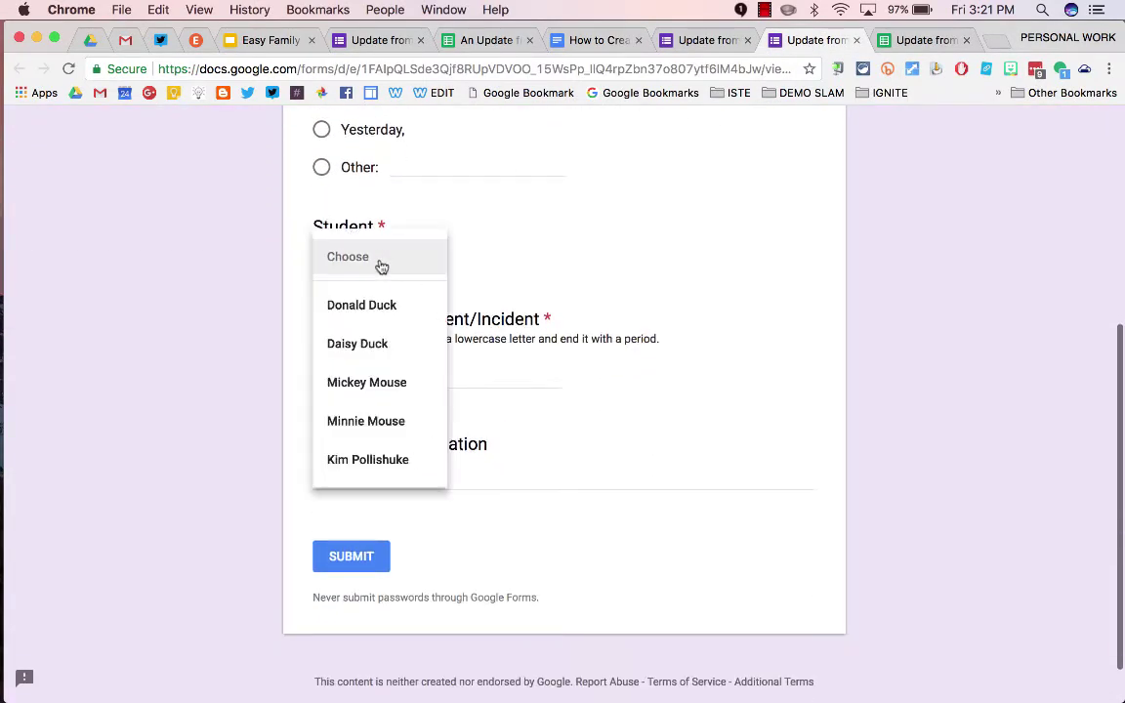
{"action": "left_click", "coordinate": [371, 465]}
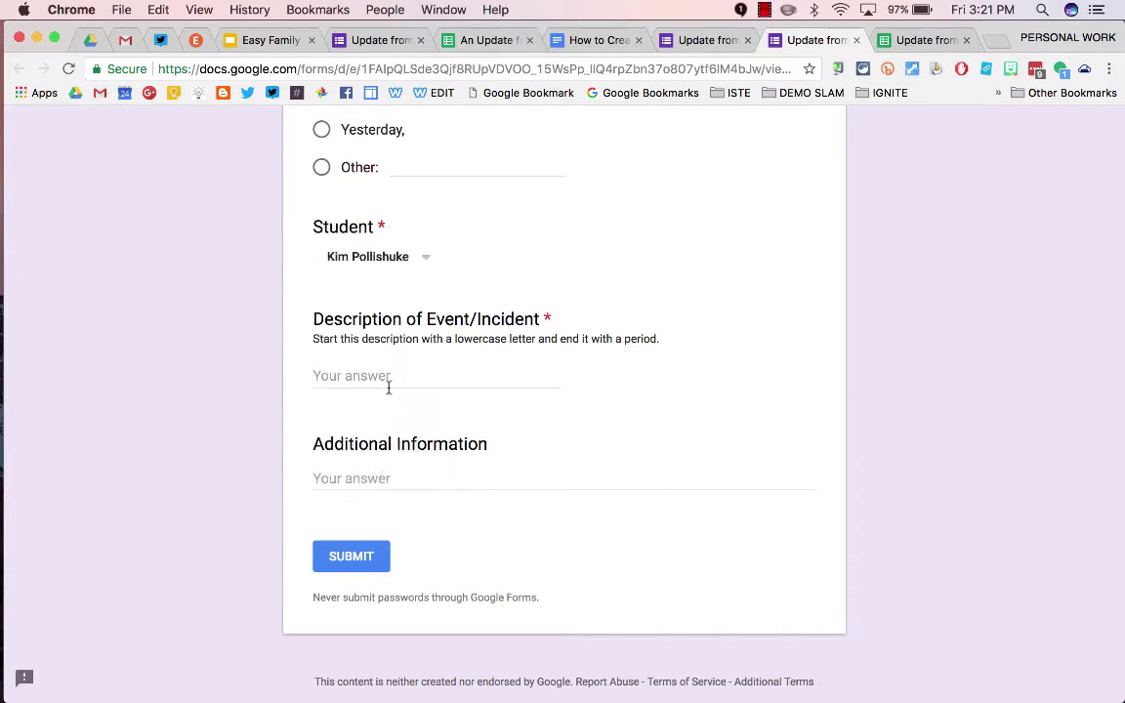
{"action": "left_click", "coordinate": [352, 378]}
{"action": "type", "text": "shared an answer in math."}
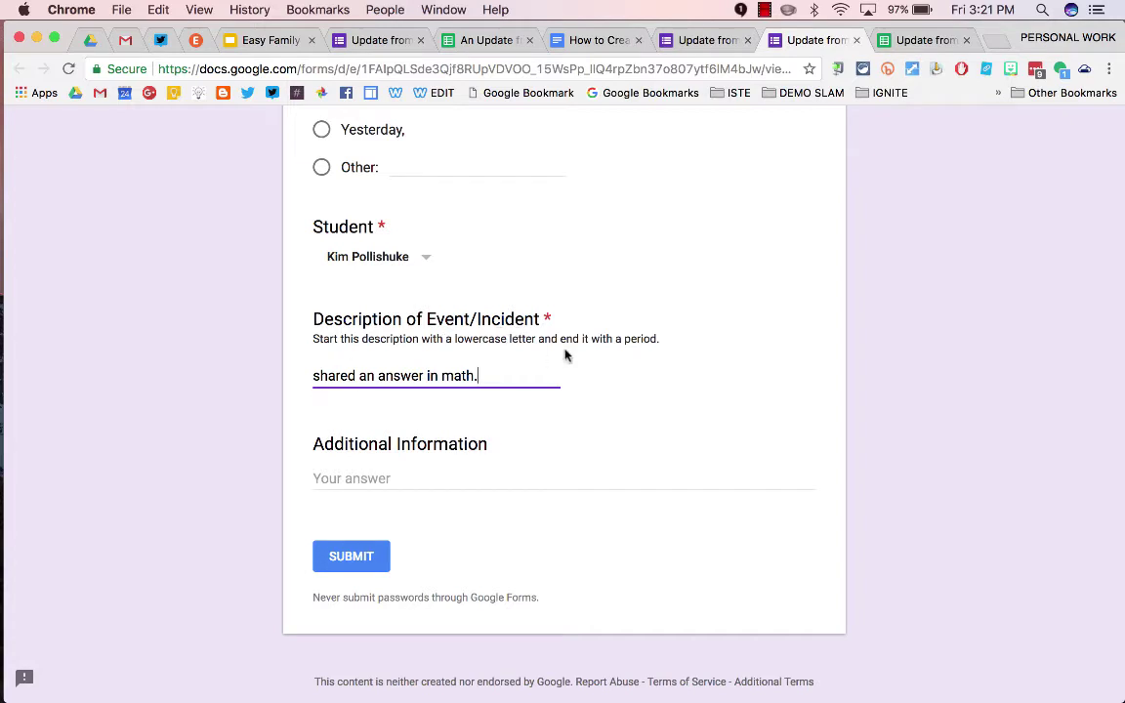
{"action": "left_click", "coordinate": [387, 478]}
{"action": "type", "text": "She took a risk and shared her thoughts with her class."}
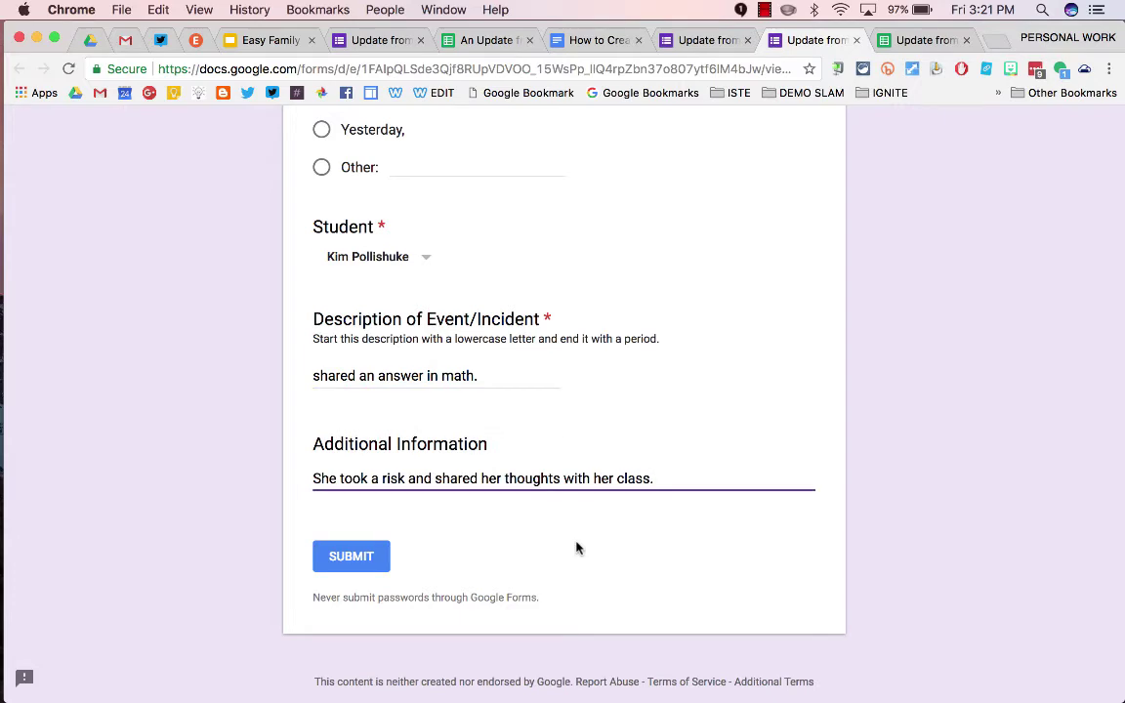
{"action": "left_click", "coordinate": [361, 561]}
{"action": "left_click", "coordinate": [928, 40]}
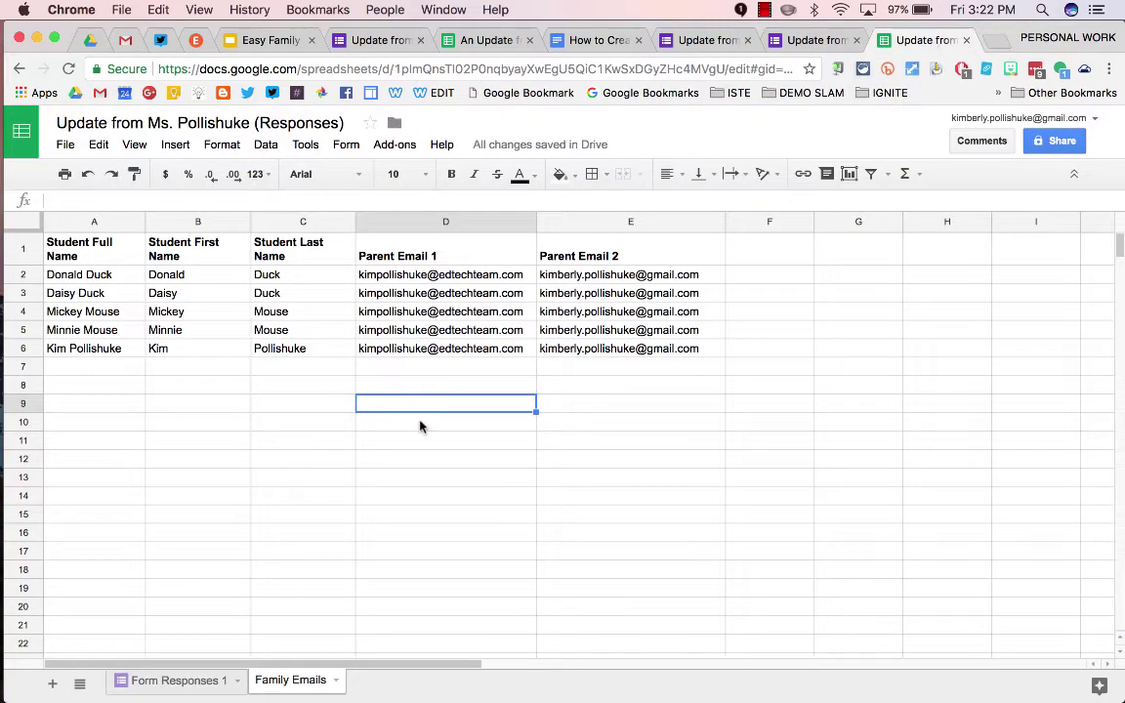
{"action": "left_click", "coordinate": [163, 684]}
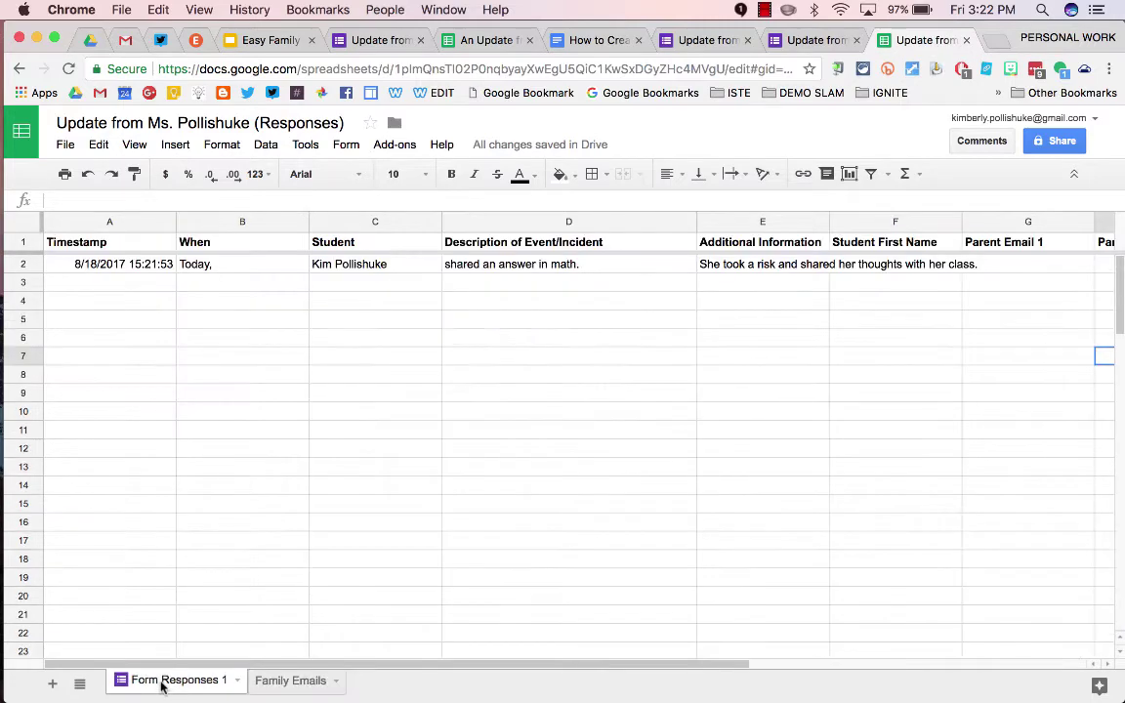
{"action": "scroll", "coordinate": [617, 258], "scroll_direction": "right", "scroll_amount": 5}
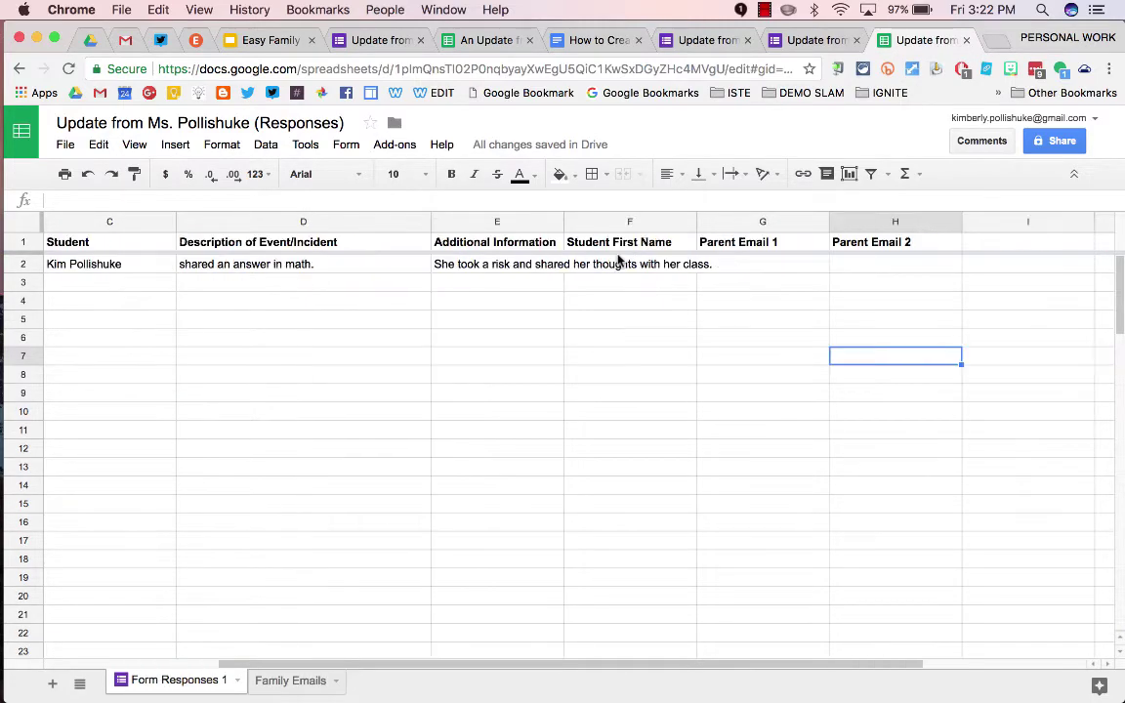
{"action": "left_click", "coordinate": [494, 262]}
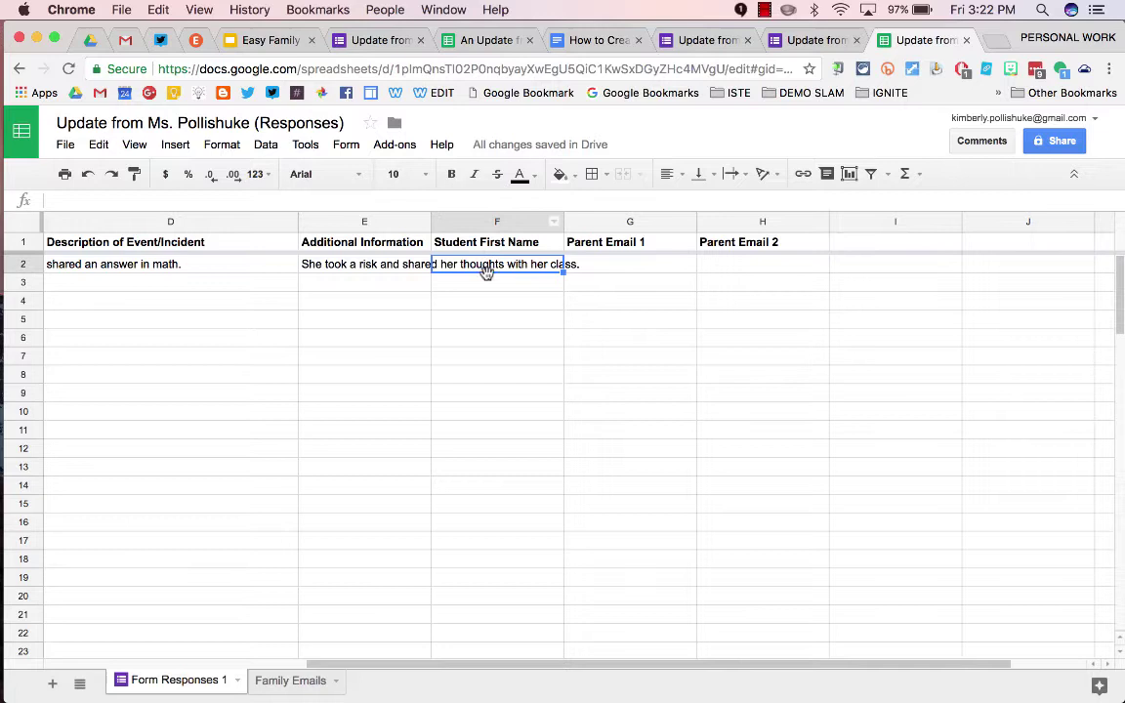
{"action": "left_click", "coordinate": [286, 680]}
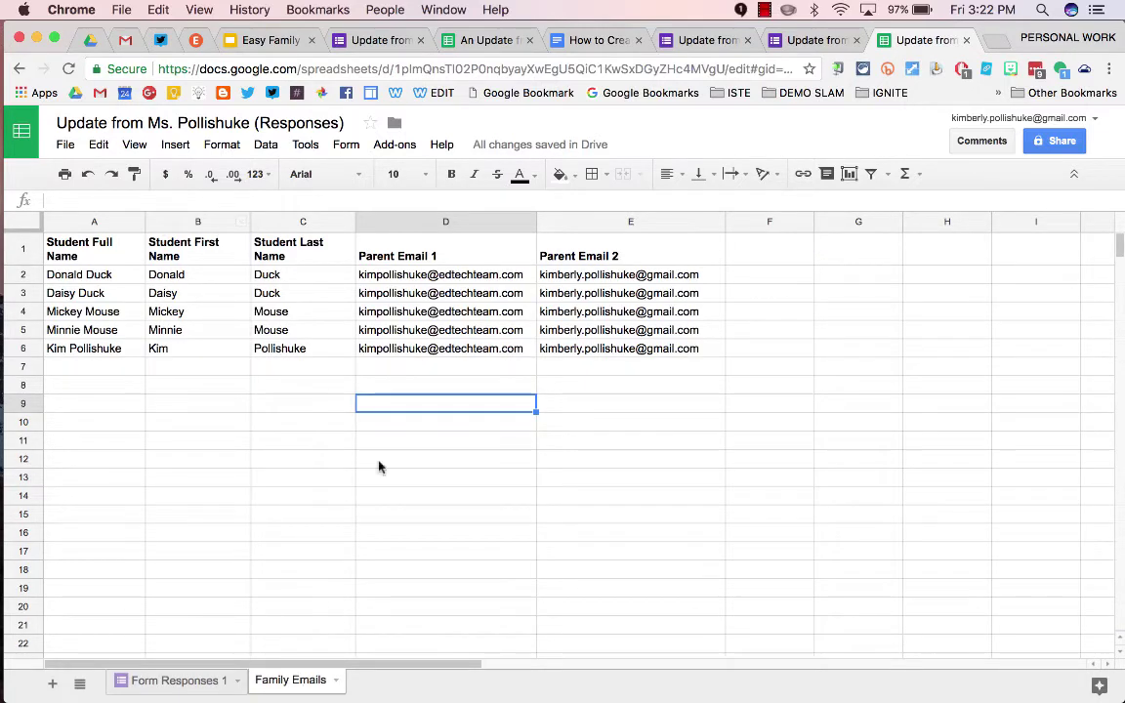
{"action": "left_click", "coordinate": [168, 681]}
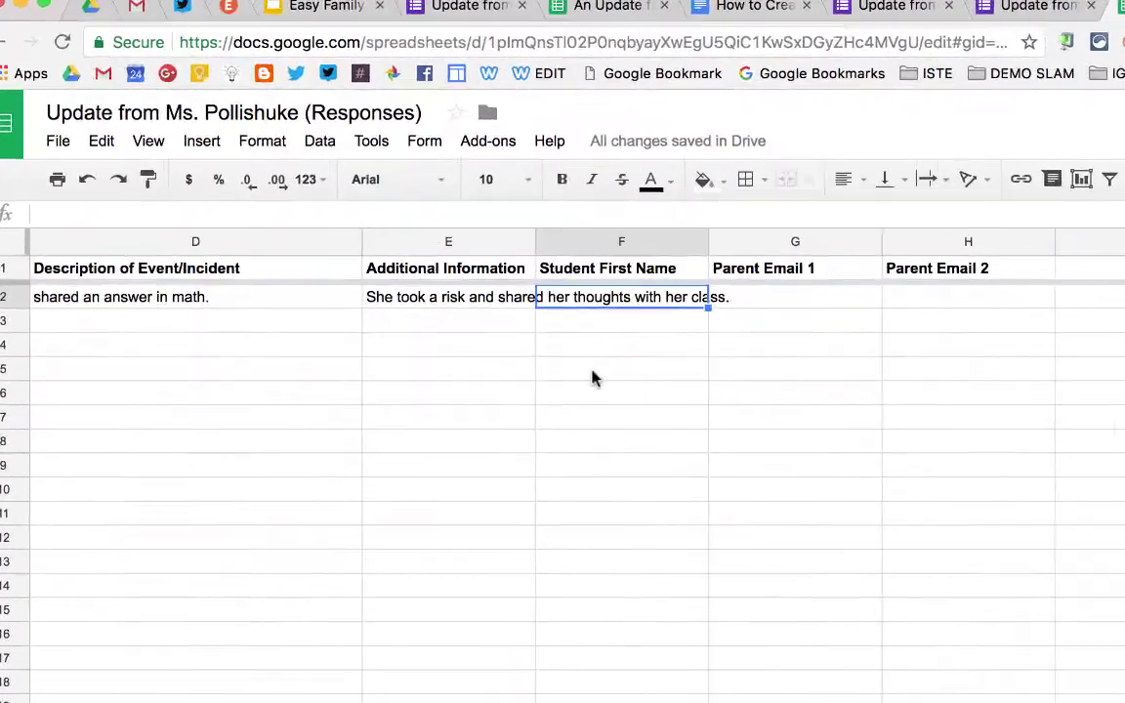
Start a VLOOKUP formula in F2 with C2 as the lookup key
{"action": "type", "text": "=vl"}
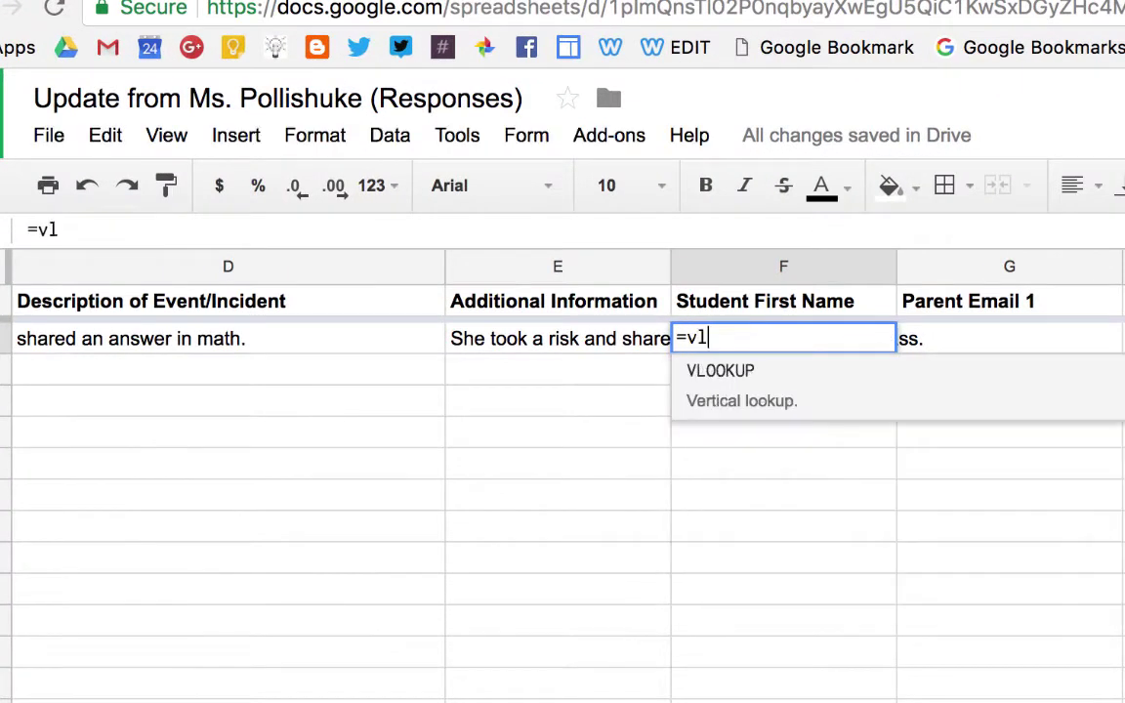
{"action": "left_click", "coordinate": [771, 369]}
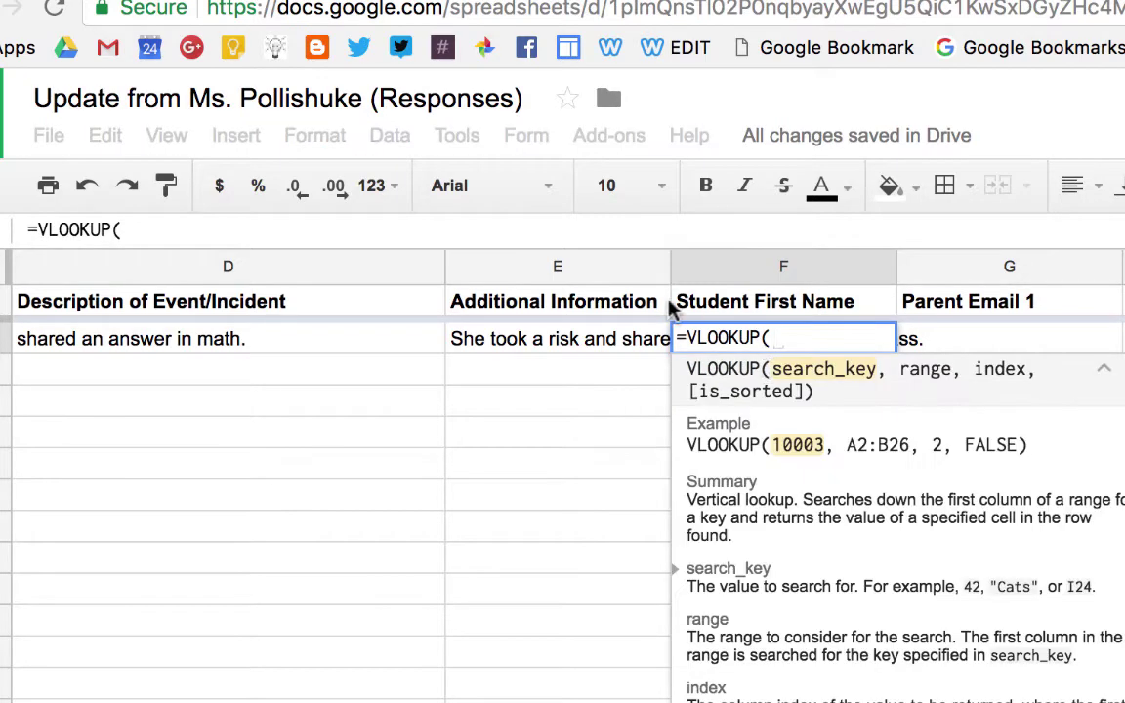
{"action": "scroll", "coordinate": [658, 337], "scroll_direction": "left", "scroll_amount": 5}
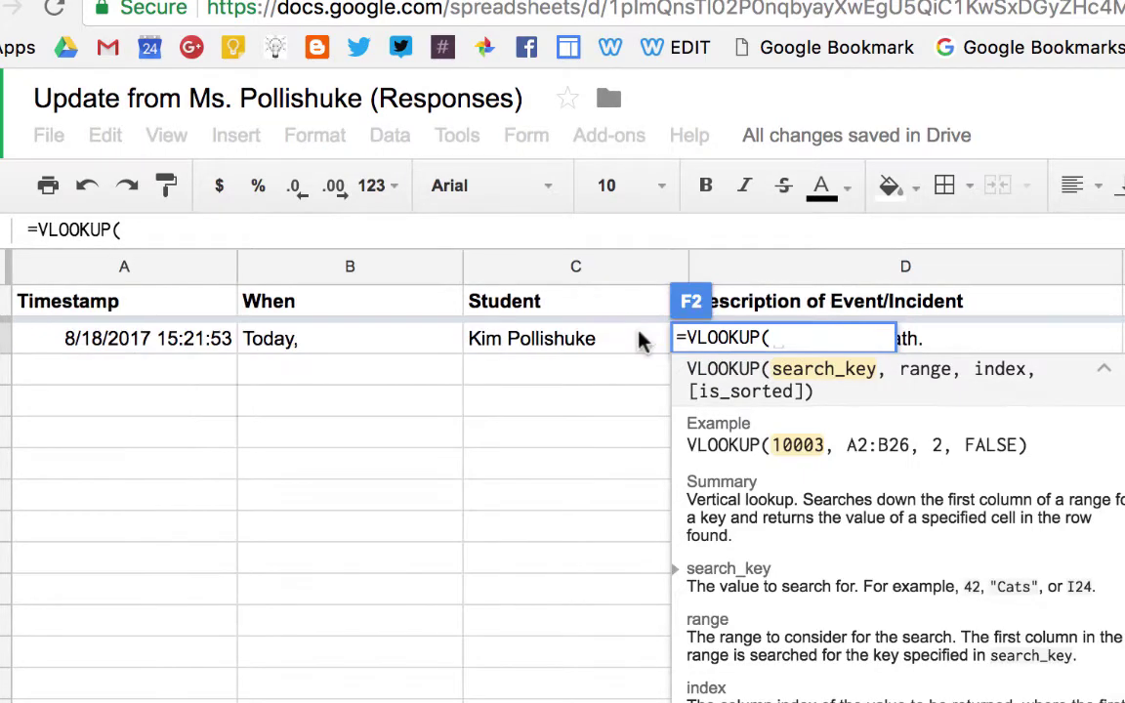
{"action": "left_click", "coordinate": [551, 337]}
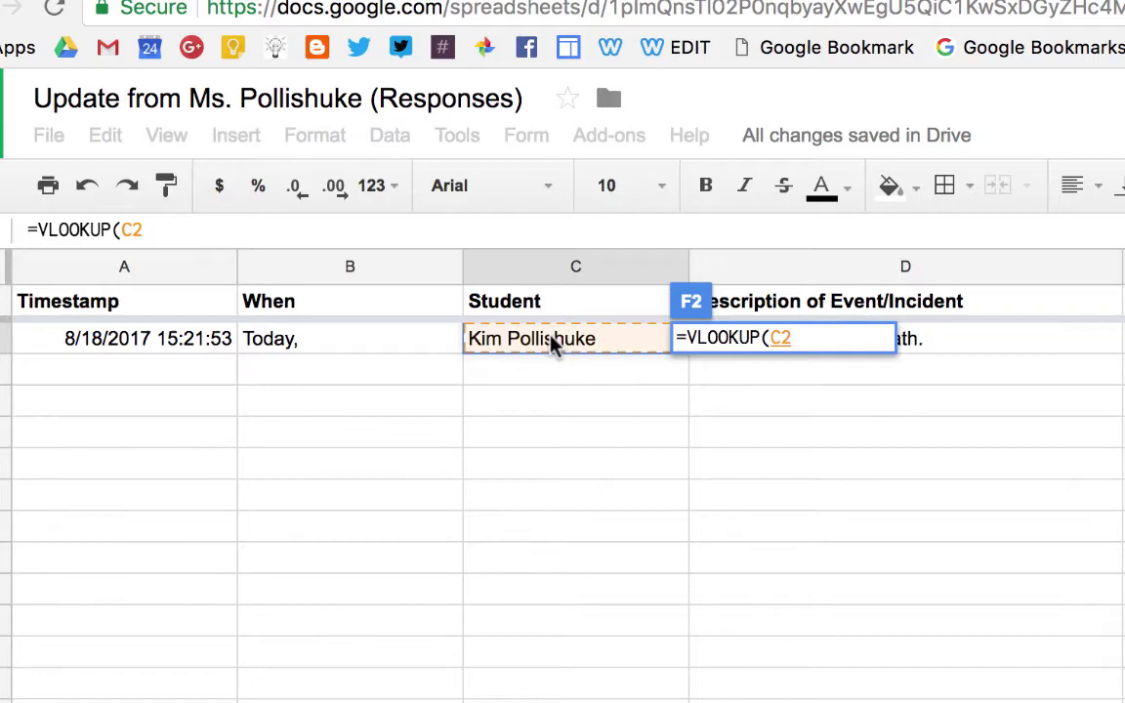
{"action": "scroll", "coordinate": [553, 344], "scroll_direction": "right", "scroll_amount": 5}
{"action": "scroll", "coordinate": [551, 344], "scroll_direction": "left", "scroll_amount": 3}
{"action": "type", "text": ","}
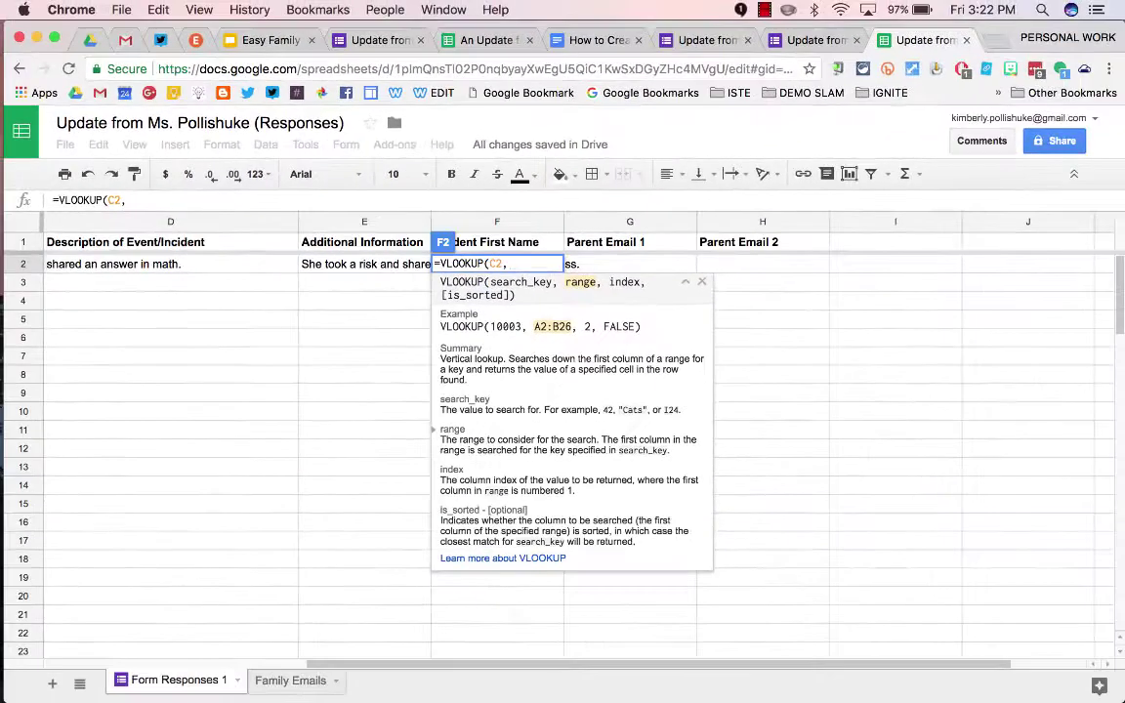
Use Family Emails A1:E30 as the lookup range and commit the F2 formula
{"action": "left_click", "coordinate": [281, 684]}
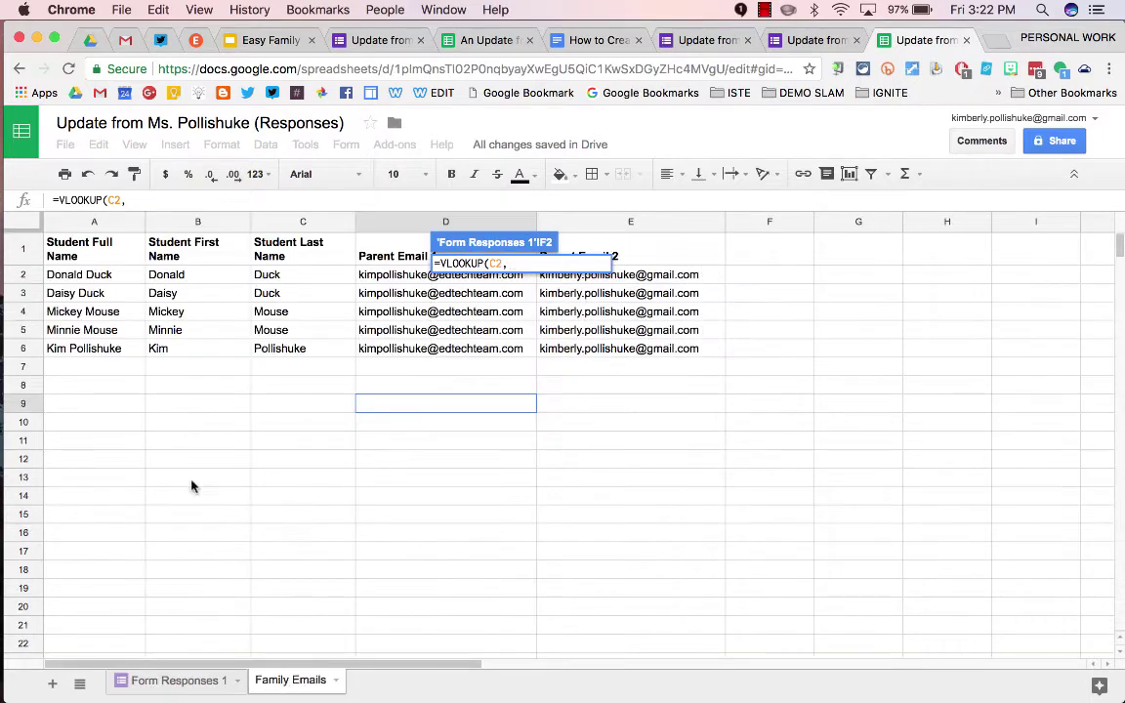
{"action": "left_click", "coordinate": [87, 251]}
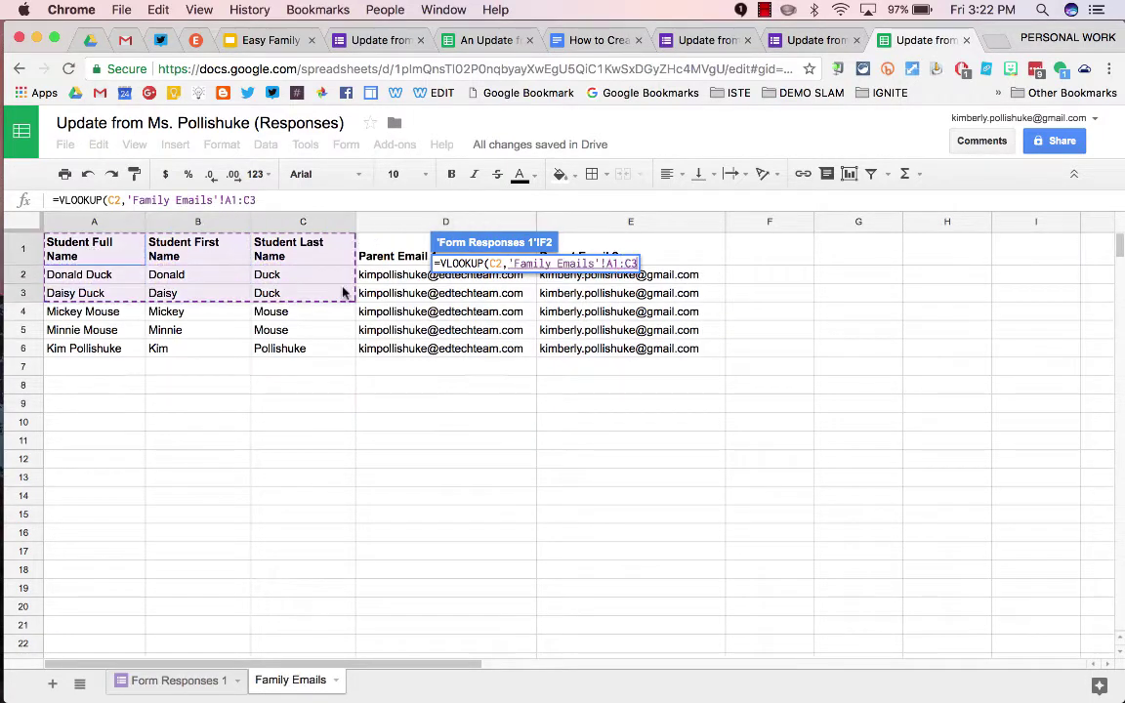
{"action": "left_click_drag", "start_coordinate": [343, 293], "coordinate": [662, 646]}
{"action": "scroll", "coordinate": [662, 647], "scroll_direction": "down", "scroll_amount": 5}
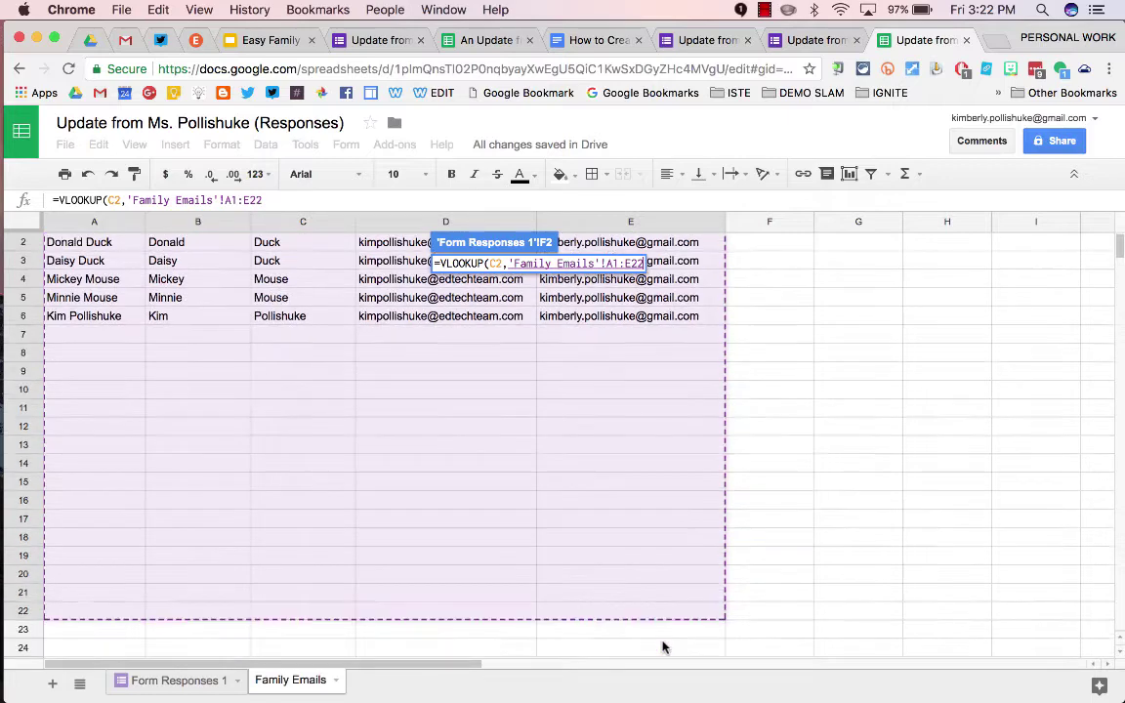
{"action": "left_click_drag", "start_coordinate": [662, 646], "coordinate": [662, 622]}
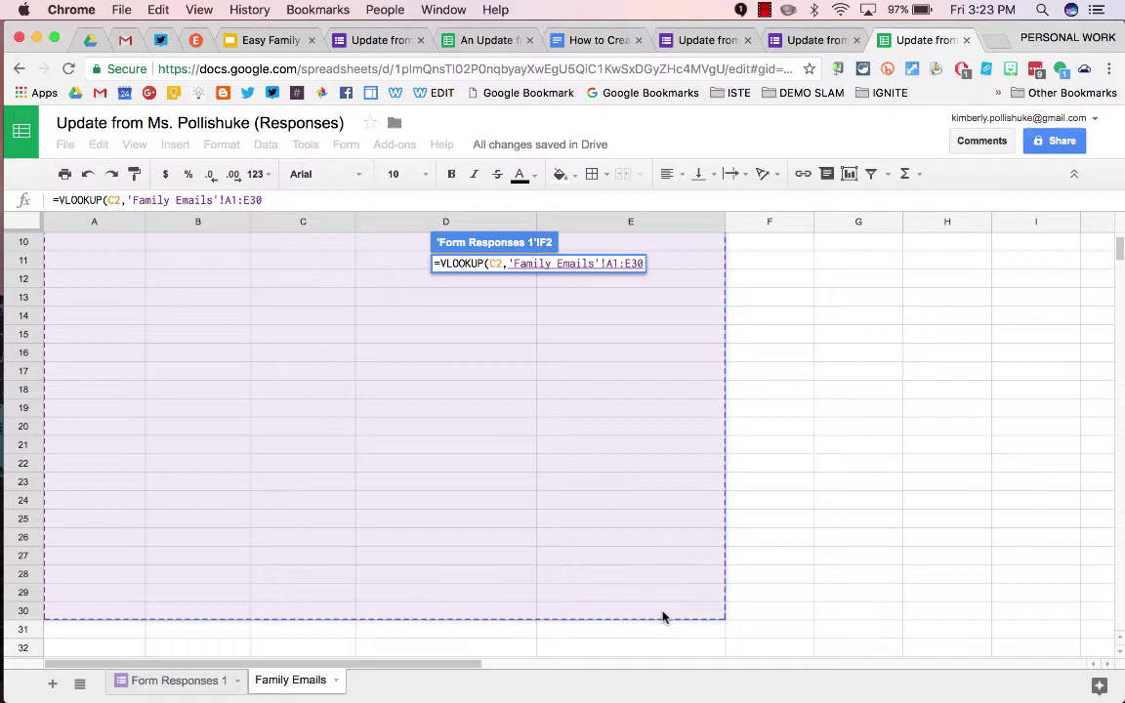
{"action": "key", "text": "Return"}
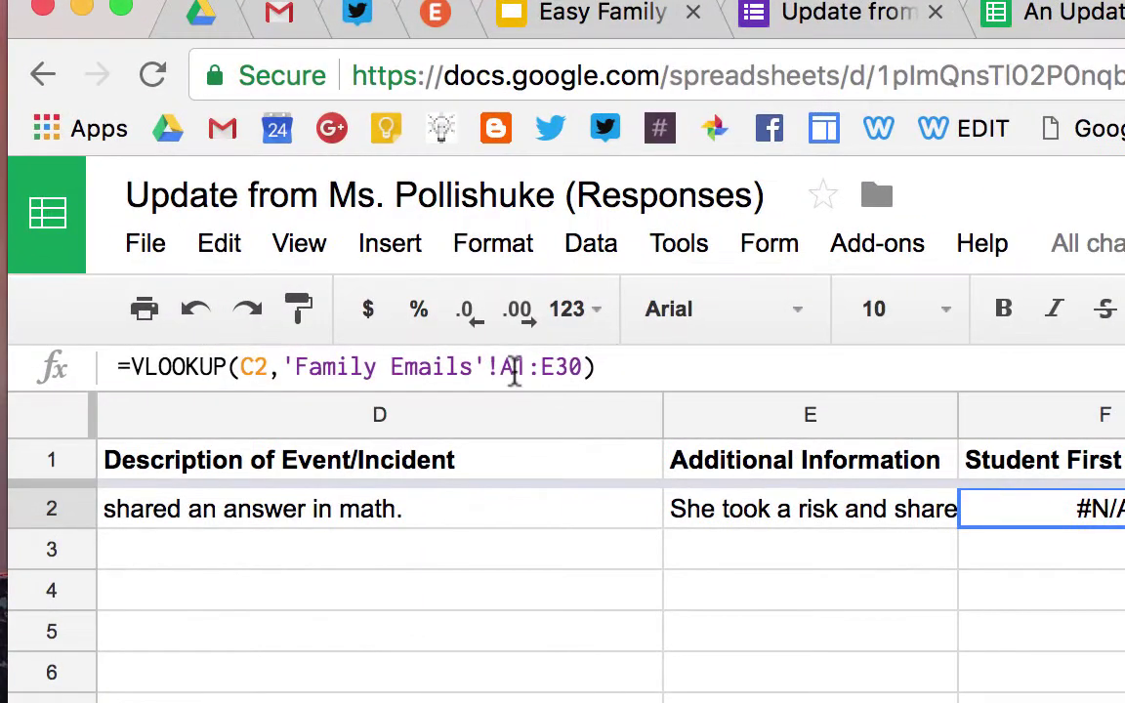
Change F2's lookup range to $A$1:$E$30 with column index 2 and FALSE for exact match
{"action": "left_click", "coordinate": [515, 372]}
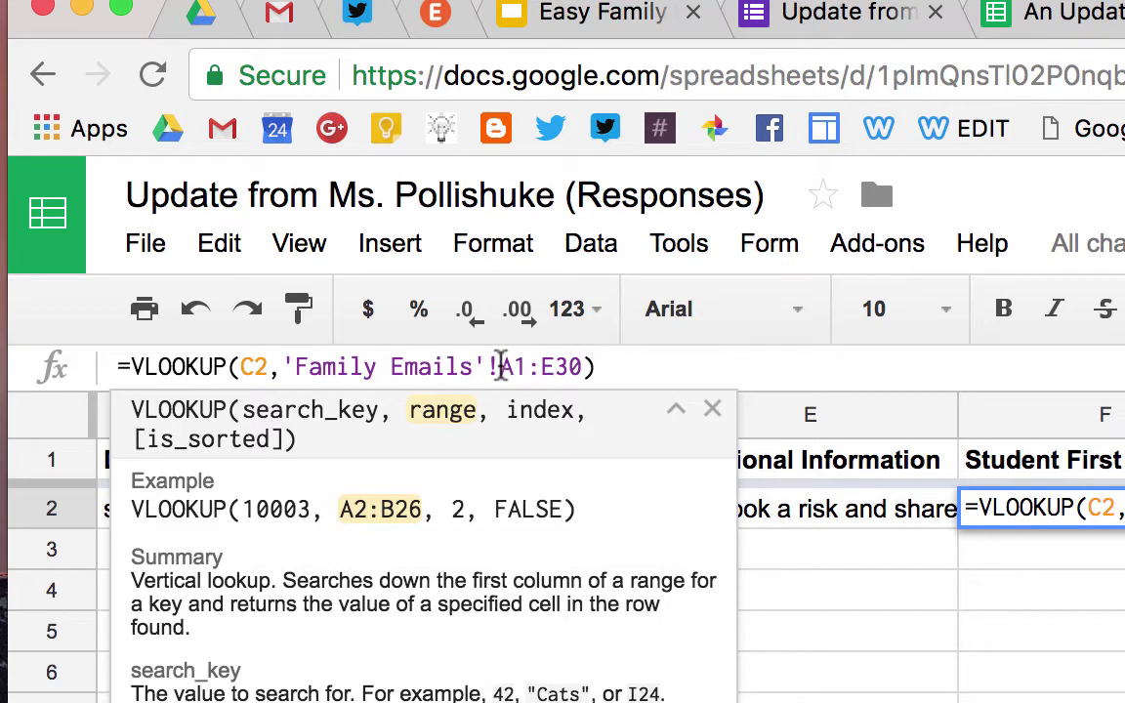
{"action": "type", "text": "$A$1:"}
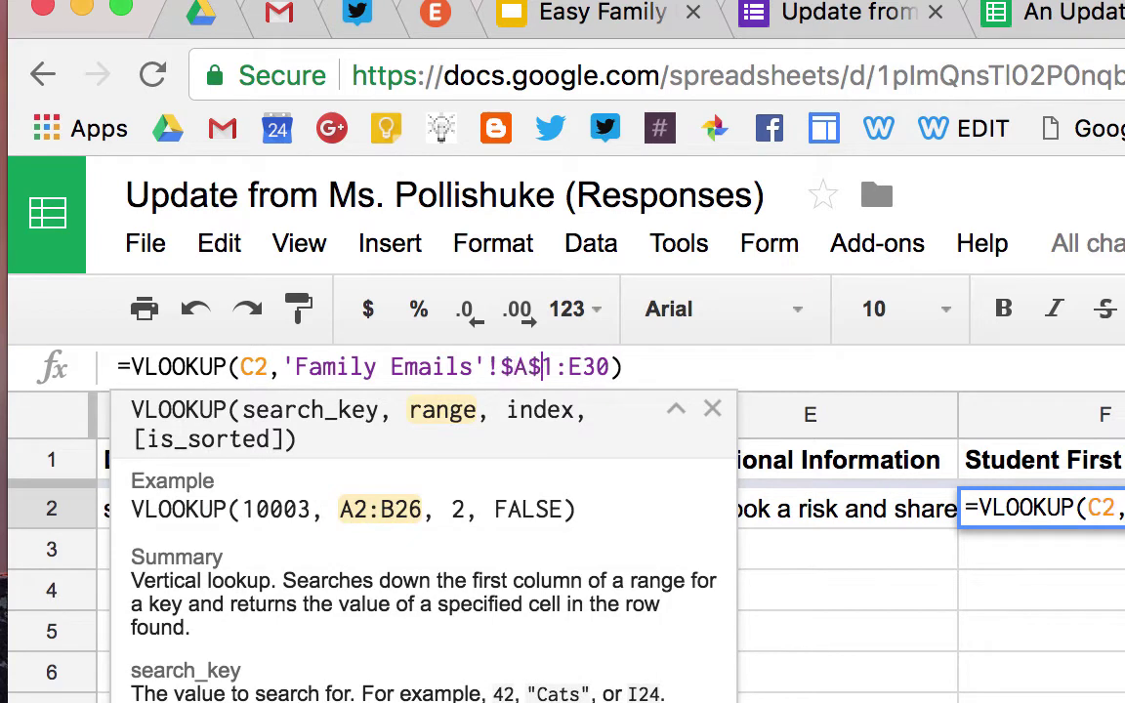
{"action": "type", "text": "$E$30"}
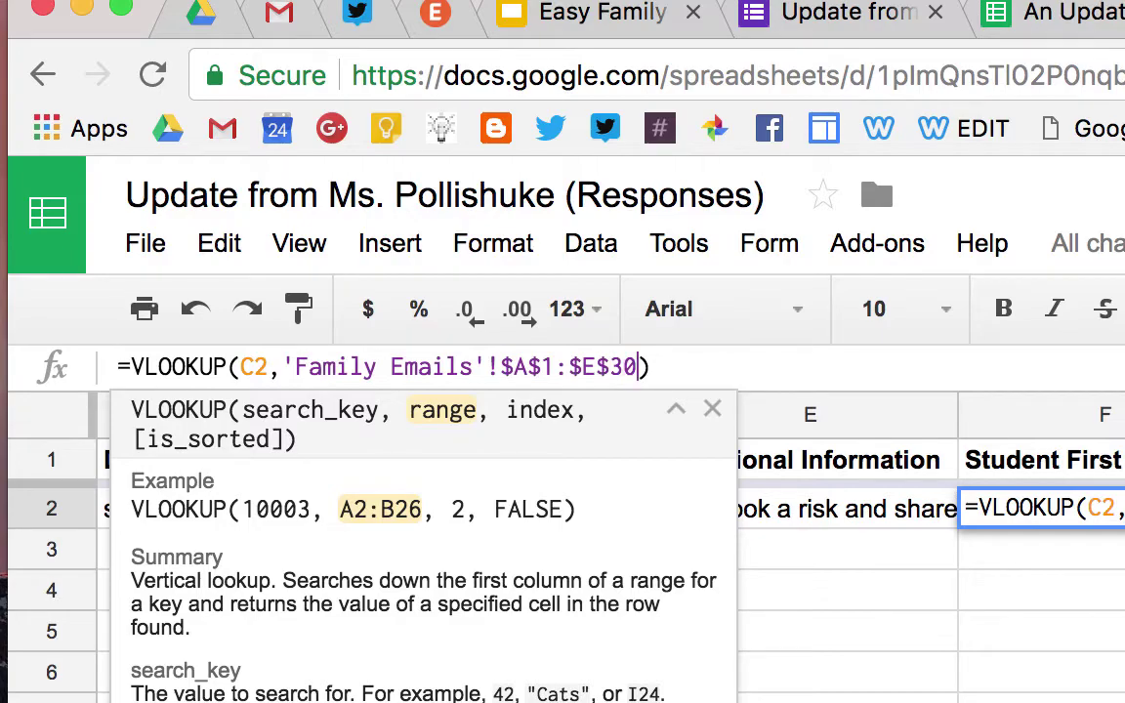
{"action": "type", "text": ","}
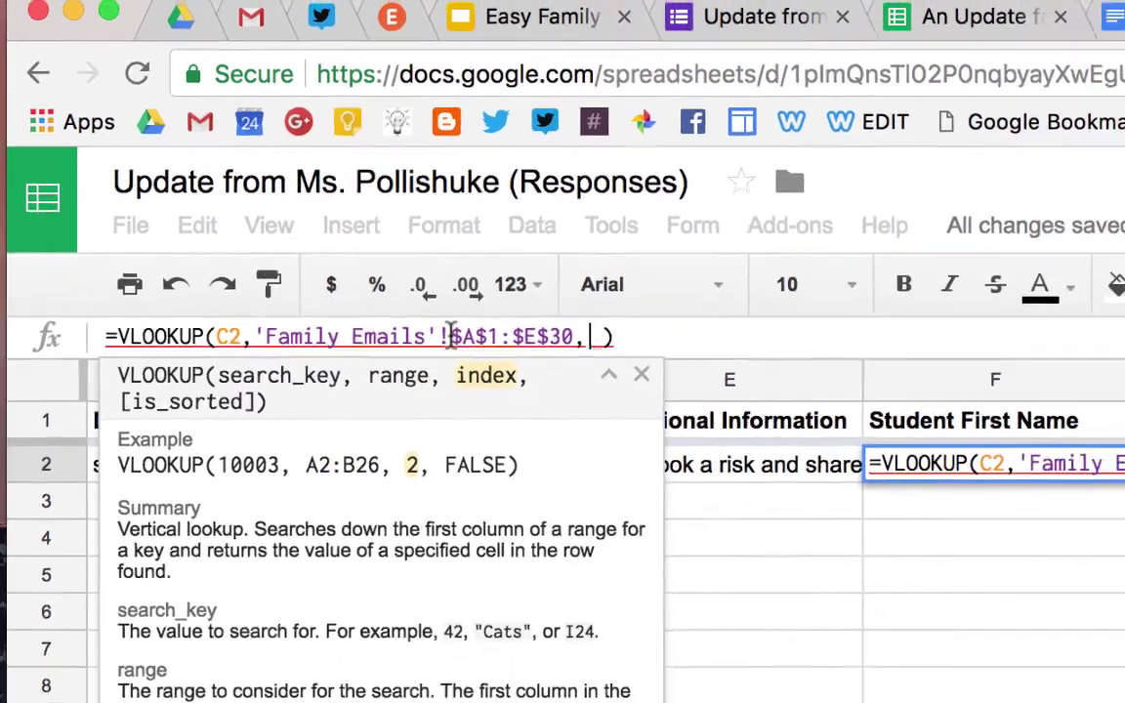
{"action": "left_click", "coordinate": [285, 681]}
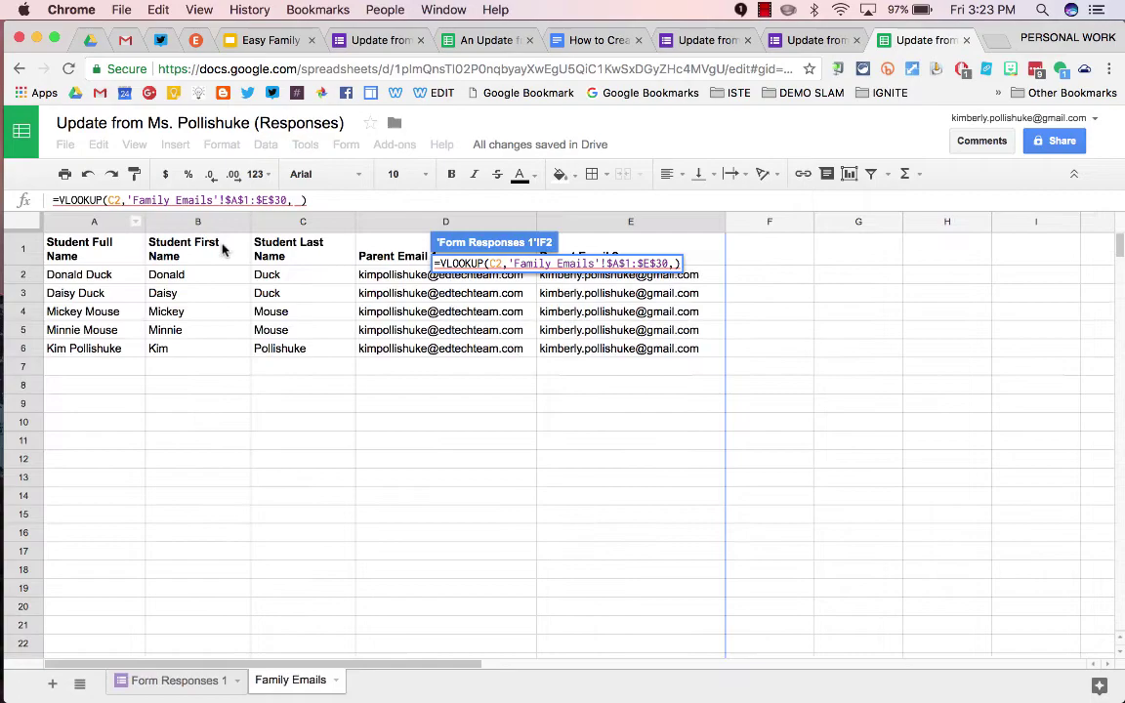
{"action": "left_click", "coordinate": [185, 681]}
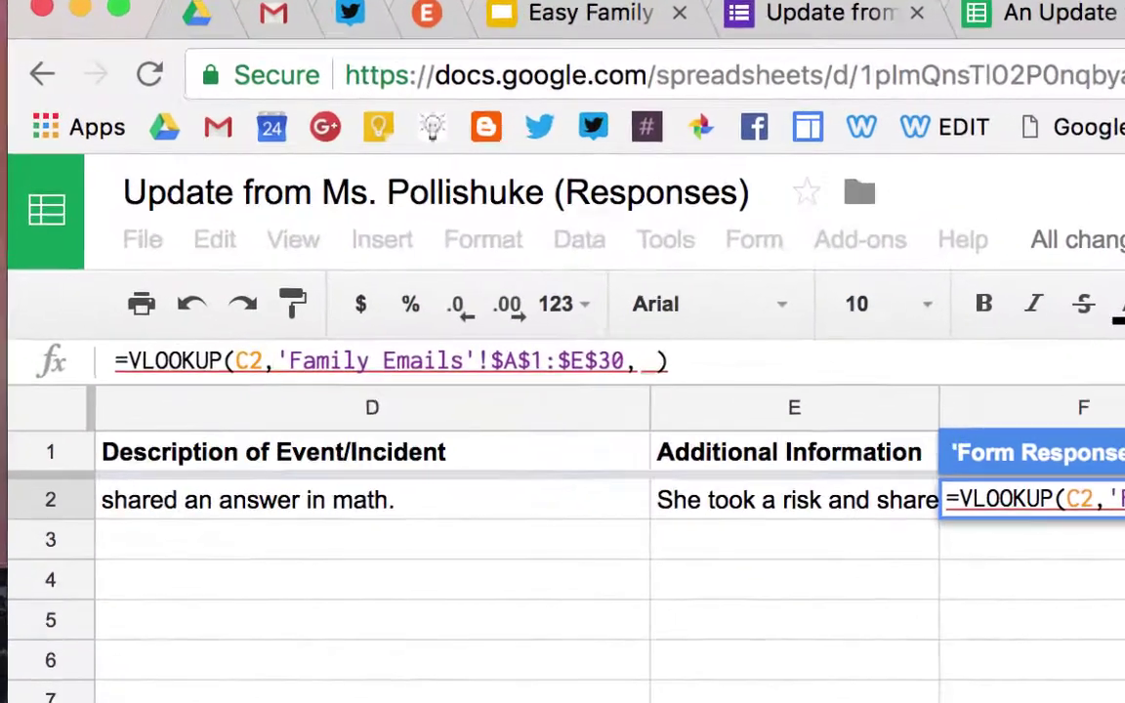
{"action": "type", "text": "2,fa"}
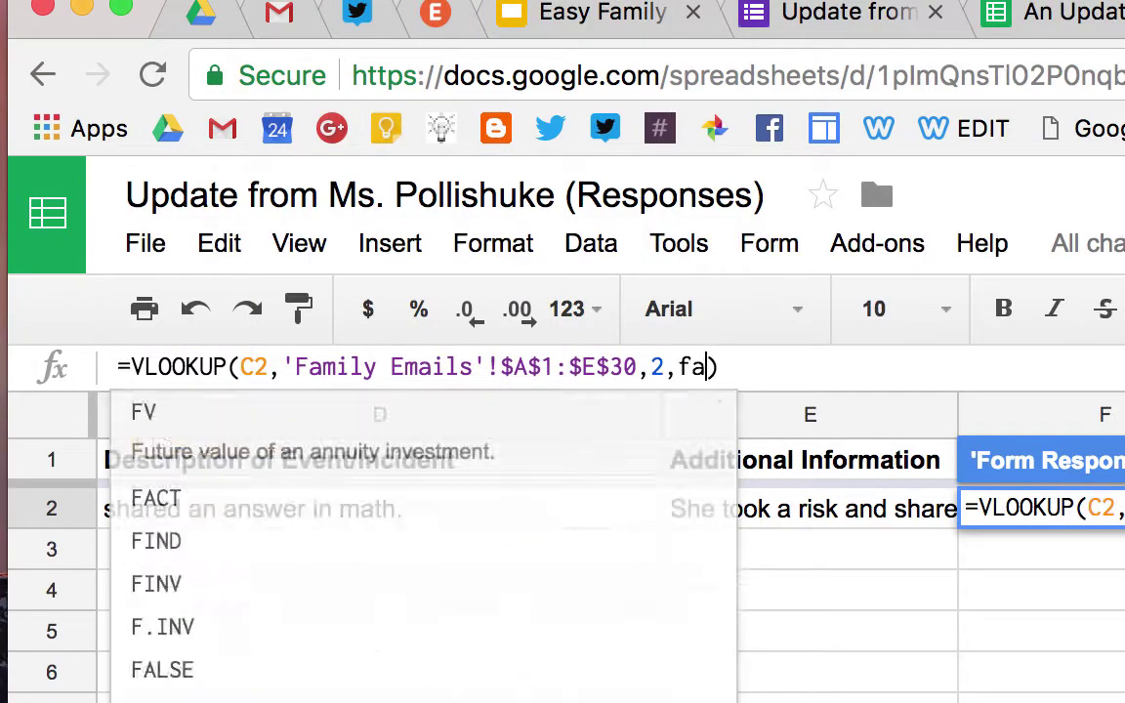
{"action": "type", "text": "lse"}
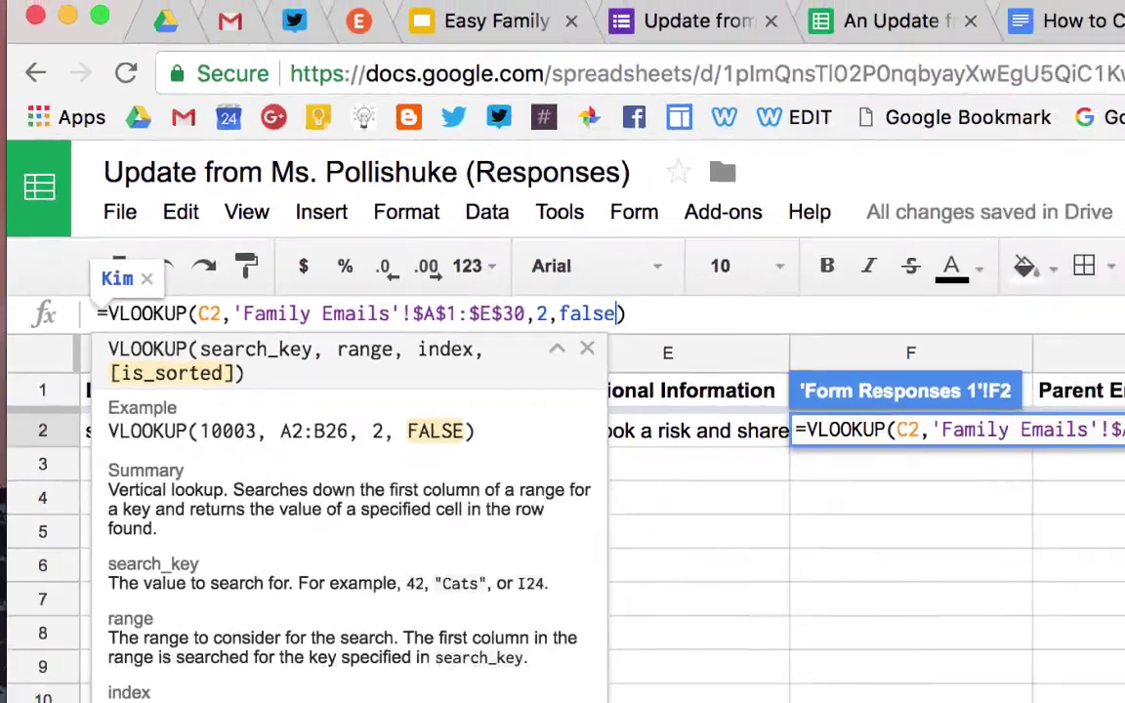
{"action": "key", "text": "Return"}
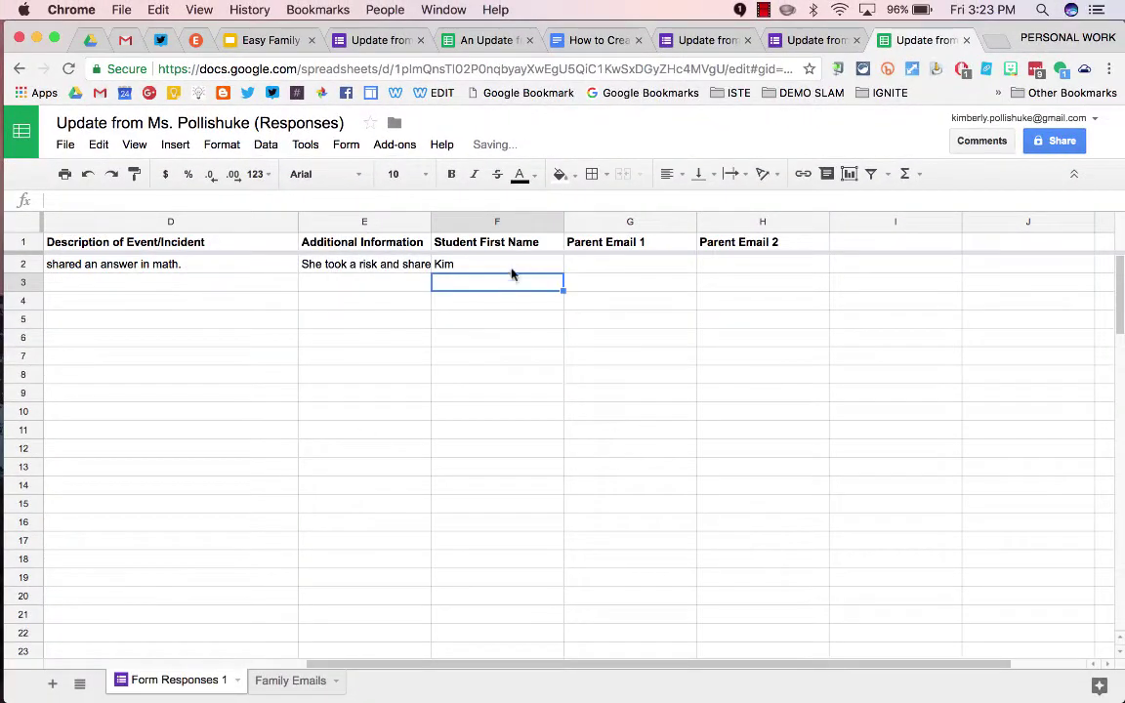
Copy F2's lookup into G2, keyed on C2 with column index 4, for Parent Email 1
{"action": "left_click", "coordinate": [505, 263]}
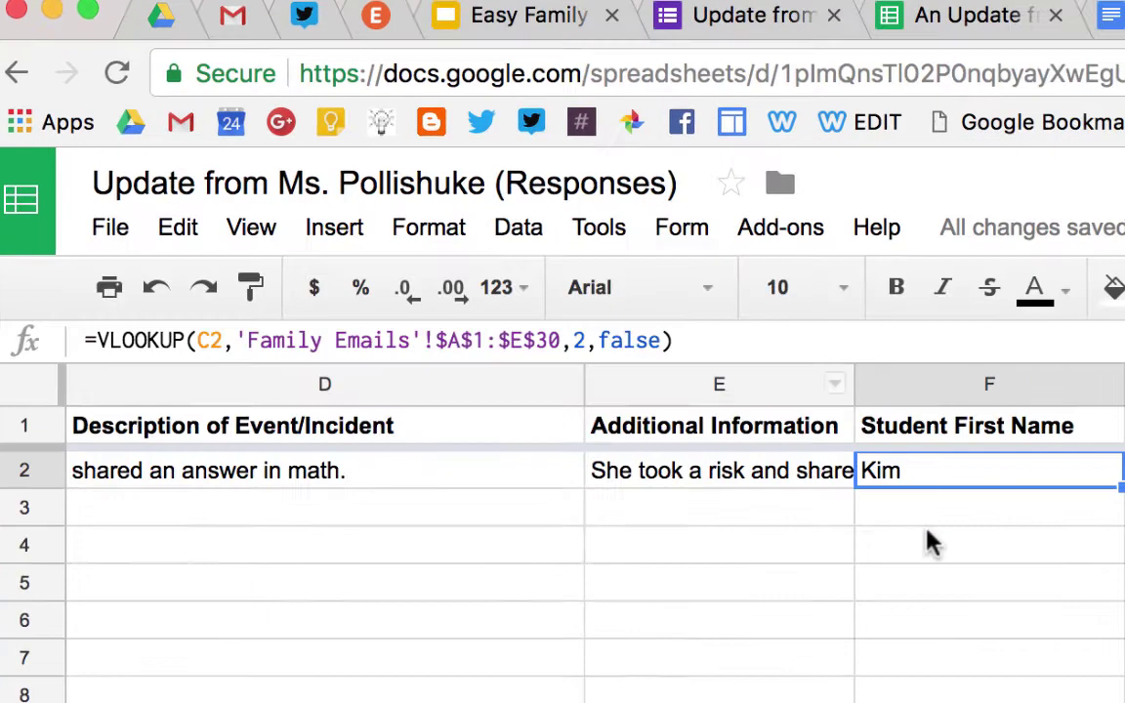
{"action": "left_click", "coordinate": [1080, 628]}
{"action": "left_click", "coordinate": [1079, 597]}
{"action": "key", "text": "cmd+c"}
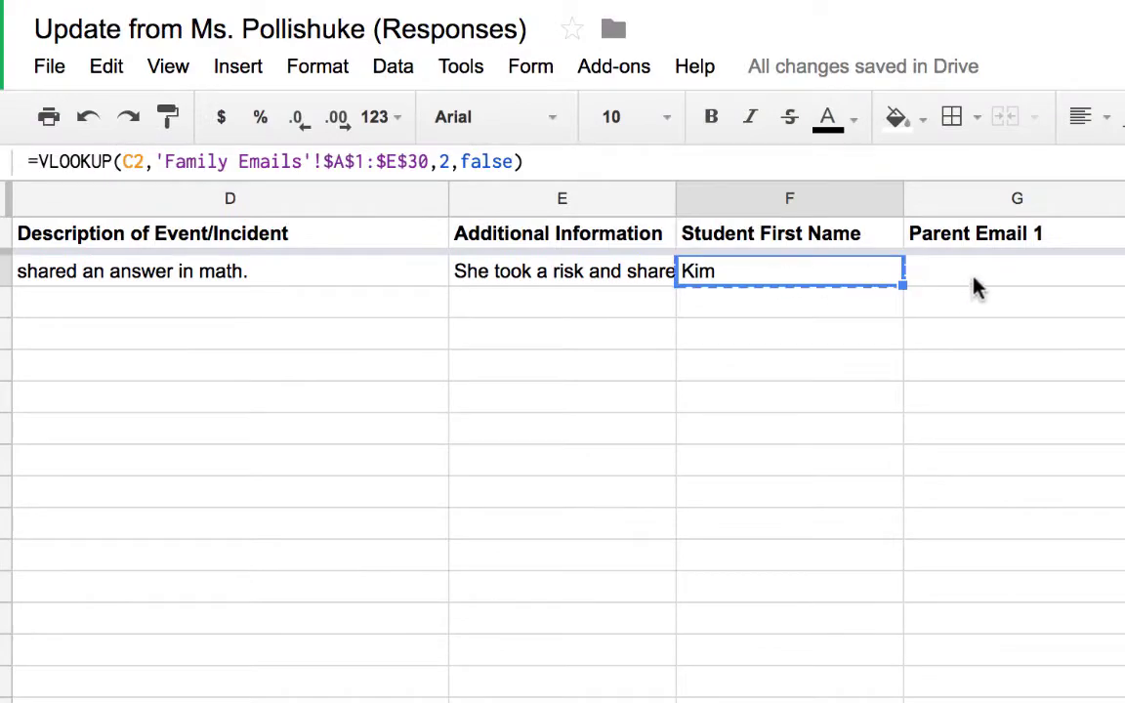
{"action": "left_click", "coordinate": [977, 285]}
{"action": "key", "text": "cmd+v"}
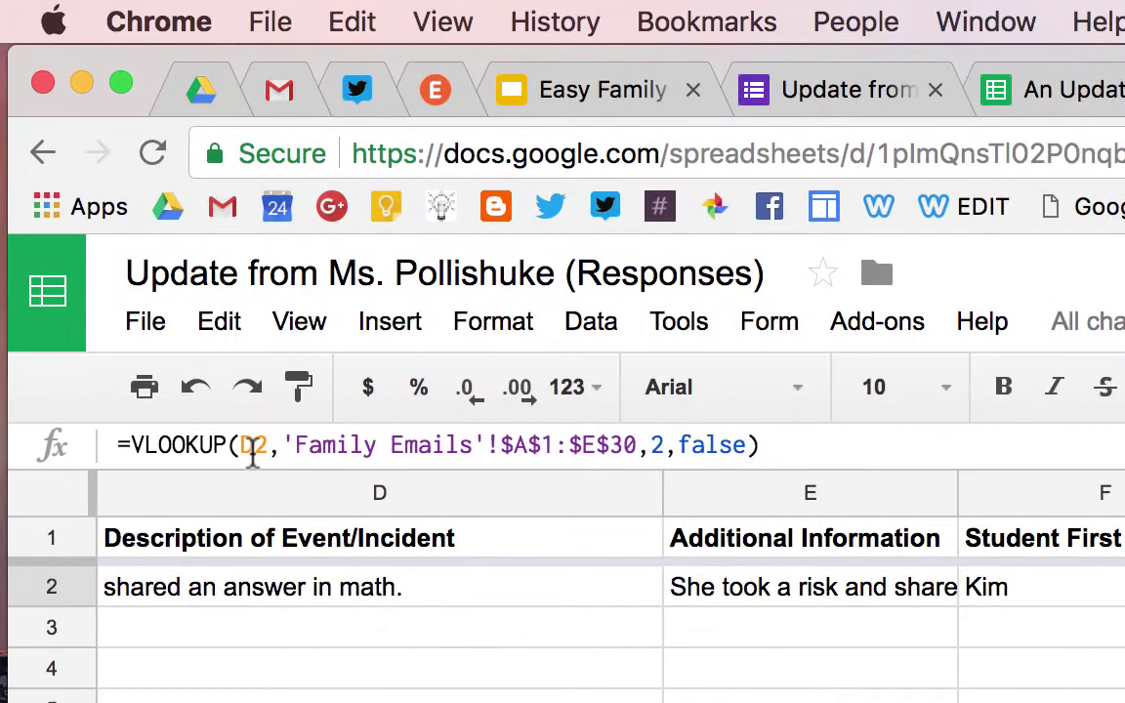
{"action": "left_click", "coordinate": [134, 162]}
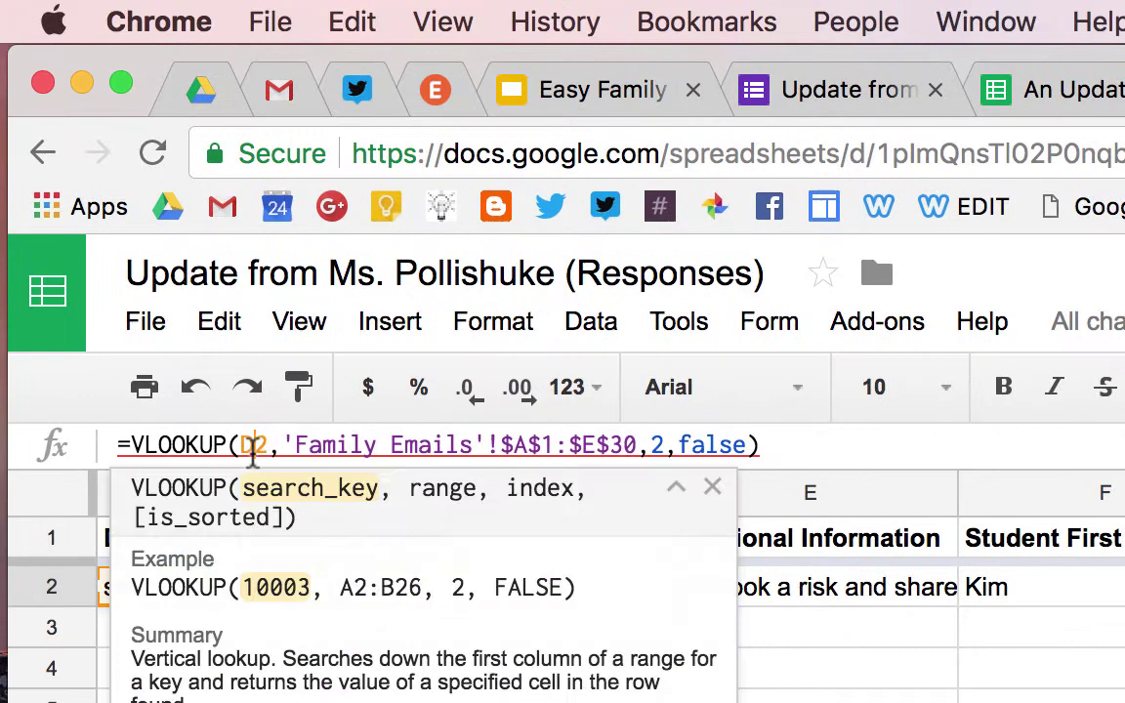
{"action": "key", "text": "BackSpace"}
{"action": "type", "text": "C"}
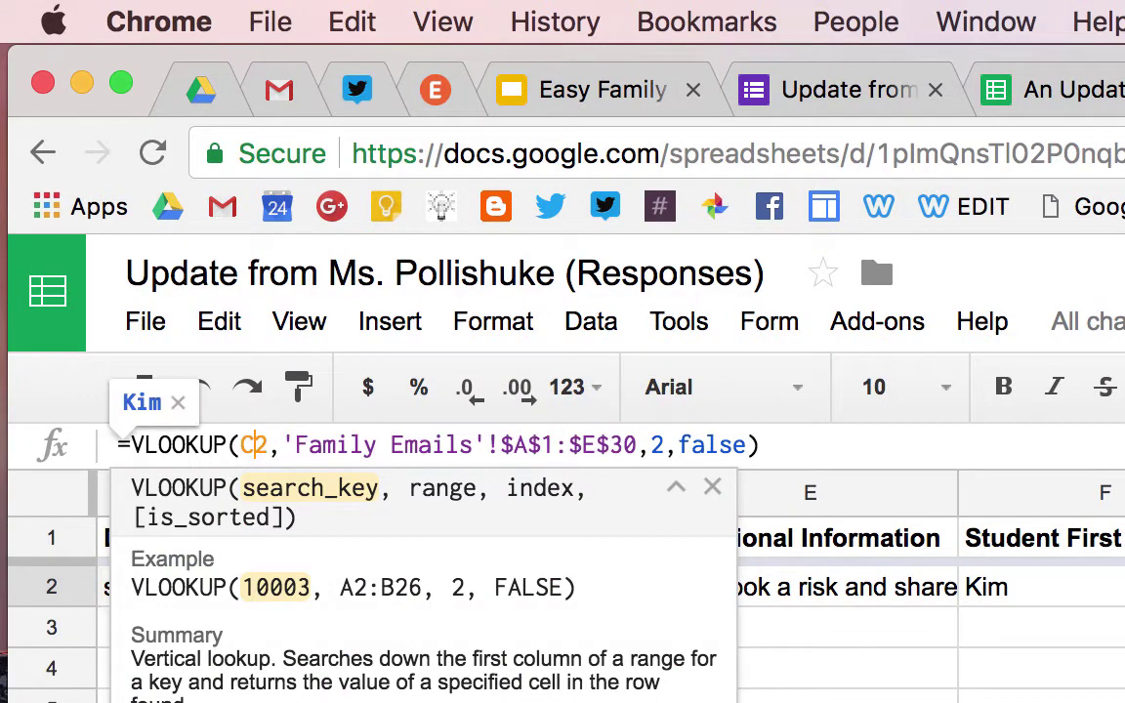
{"action": "left_click", "coordinate": [663, 446]}
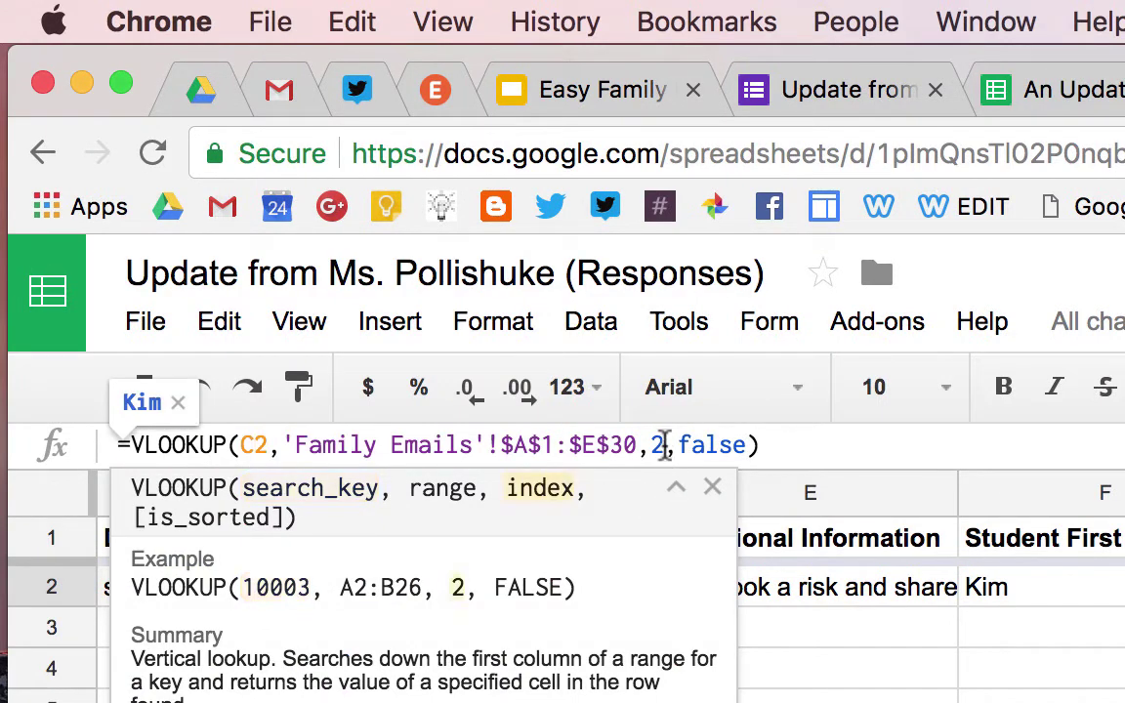
{"action": "key", "text": "BackSpace"}
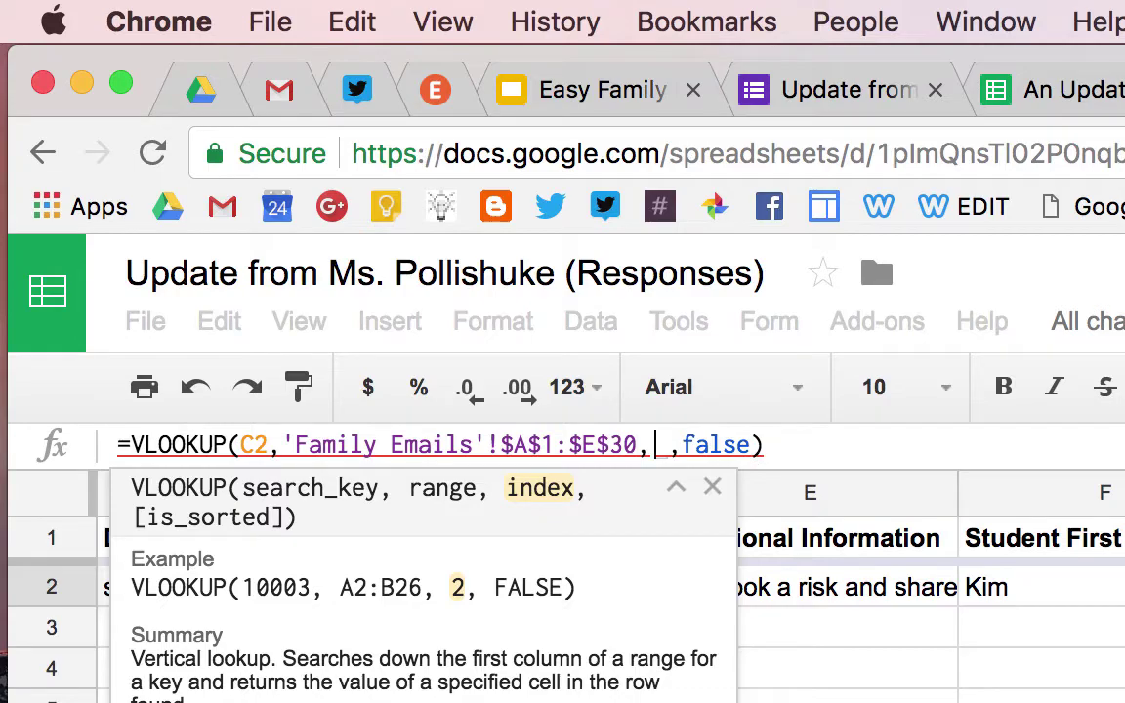
{"action": "type", "text": "4"}
{"action": "key", "text": "Return"}
Copy G2's lookup into H2, changing the key to c2 and the index to 5
{"action": "left_click", "coordinate": [1124, 600]}
{"action": "key", "text": "ctrl+c"}
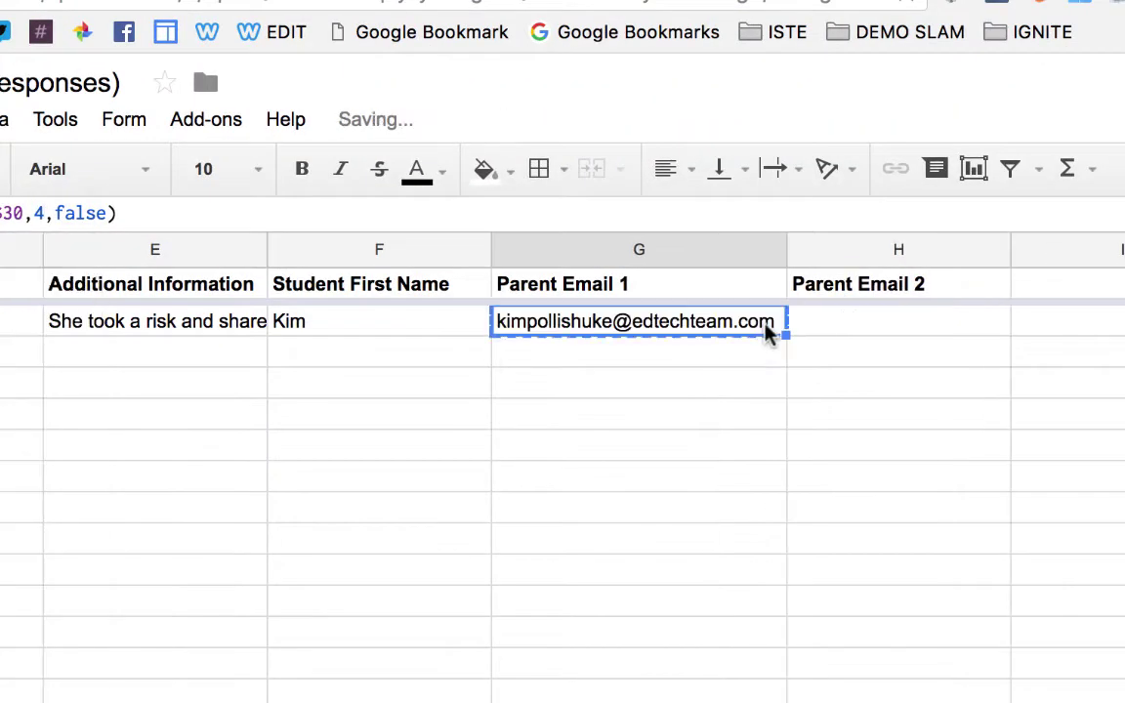
{"action": "left_click", "coordinate": [857, 326]}
{"action": "key", "text": "ctrl+v"}
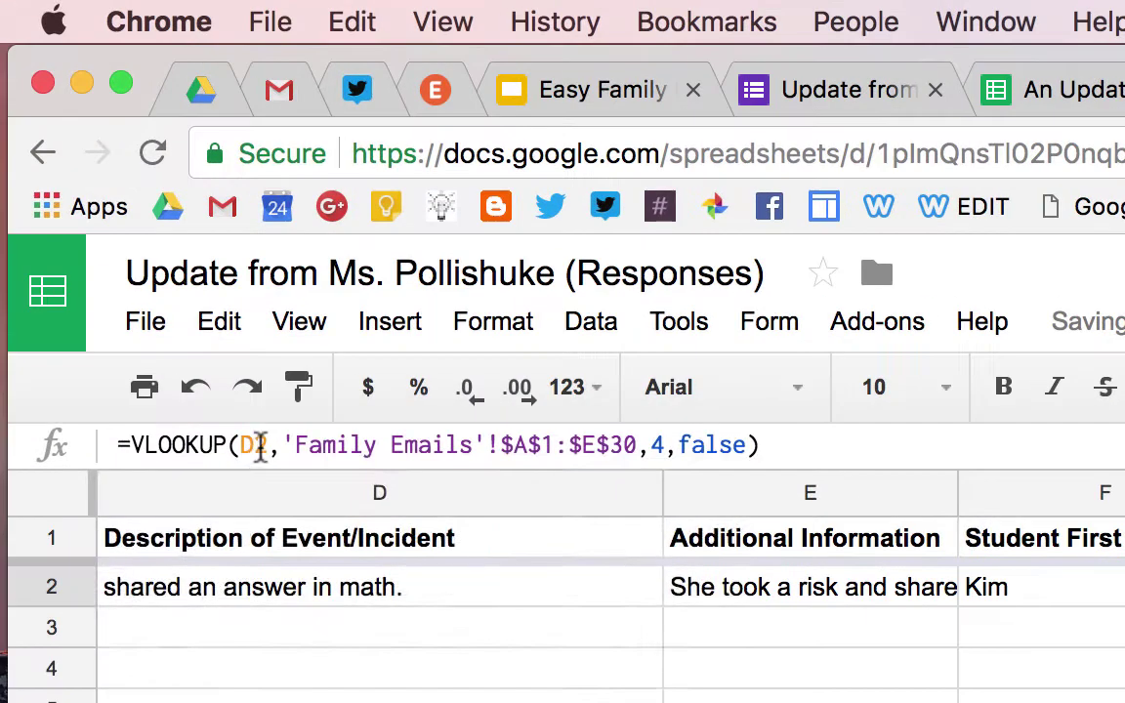
{"action": "left_click", "coordinate": [249, 445]}
{"action": "key", "text": "BackSpace"}
{"action": "type", "text": "c"}
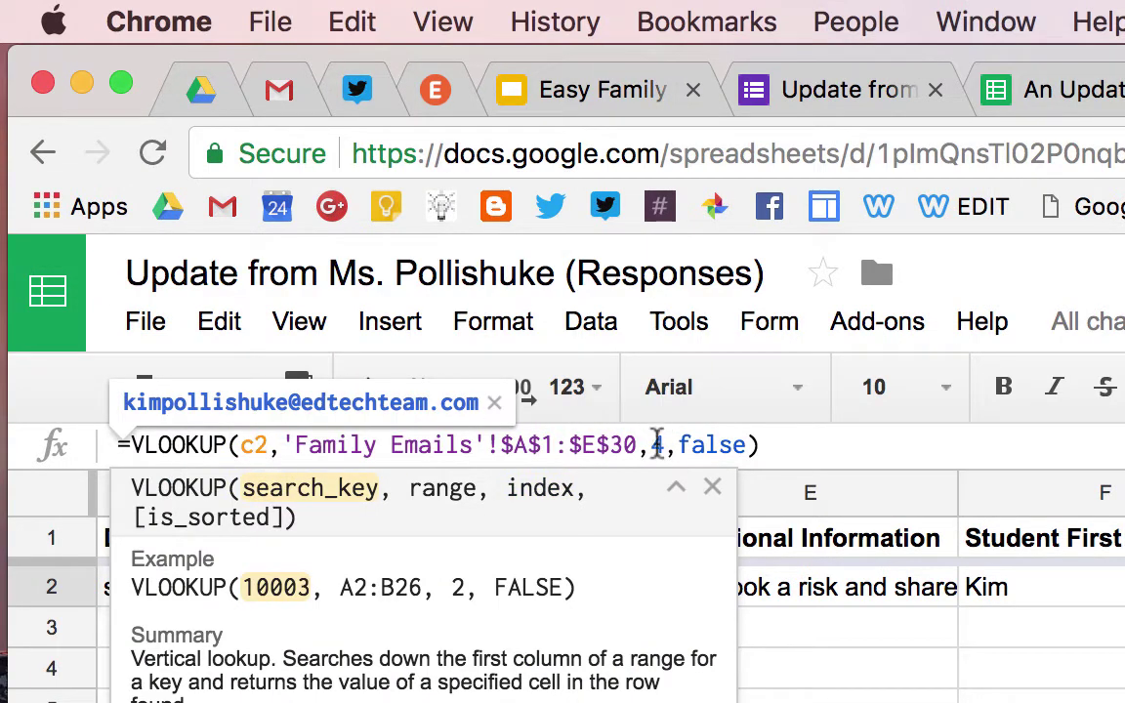
{"action": "left_click", "coordinate": [656, 444]}
{"action": "key", "text": "BackSpace"}
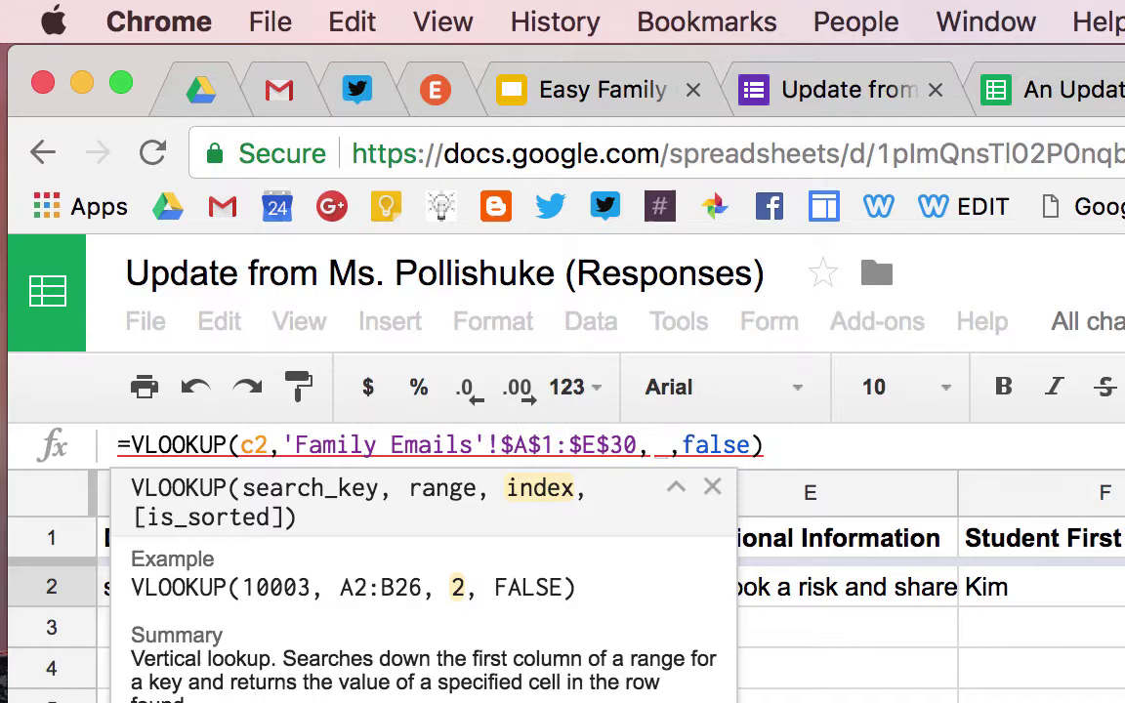
{"action": "type", "text": "5"}
{"action": "key", "text": "Return"}
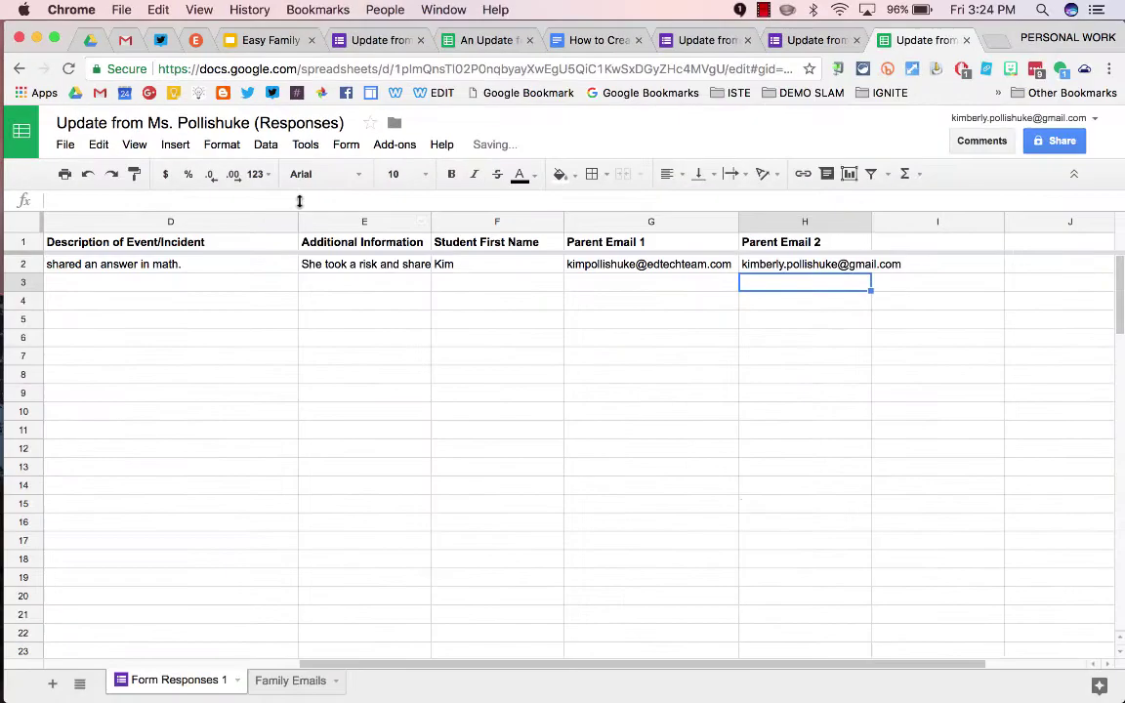
Widen column H to fit the second parent email
{"action": "left_click", "coordinate": [746, 502]}
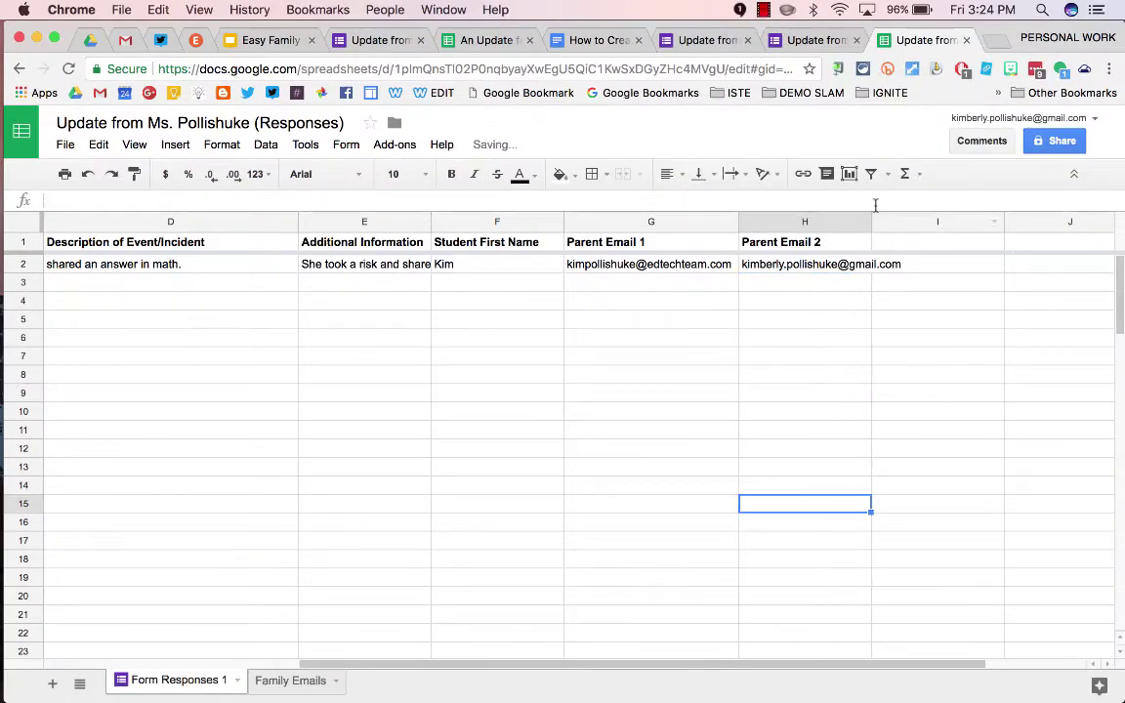
{"action": "left_click_drag", "start_coordinate": [871, 222], "coordinate": [913, 222]}
{"action": "scroll", "coordinate": [796, 382], "scroll_direction": "left", "scroll_amount": 5}
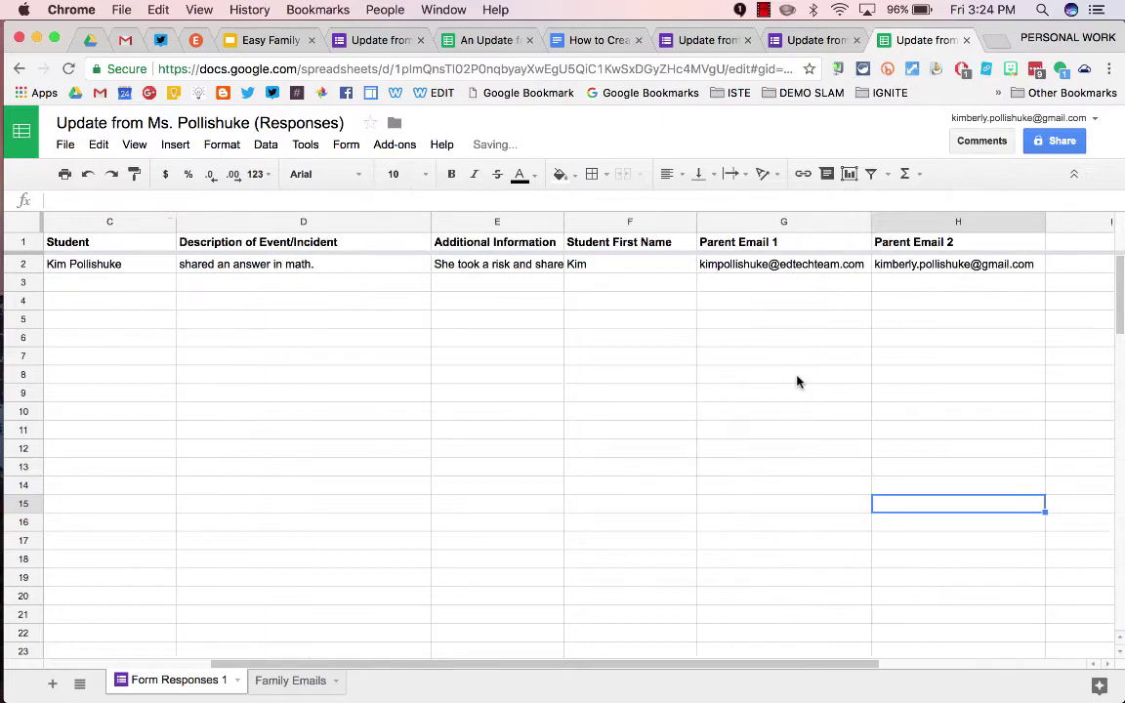
{"action": "scroll", "coordinate": [795, 382], "scroll_direction": "right", "scroll_amount": 8}
{"action": "scroll", "coordinate": [796, 382], "scroll_direction": "left", "scroll_amount": 2}
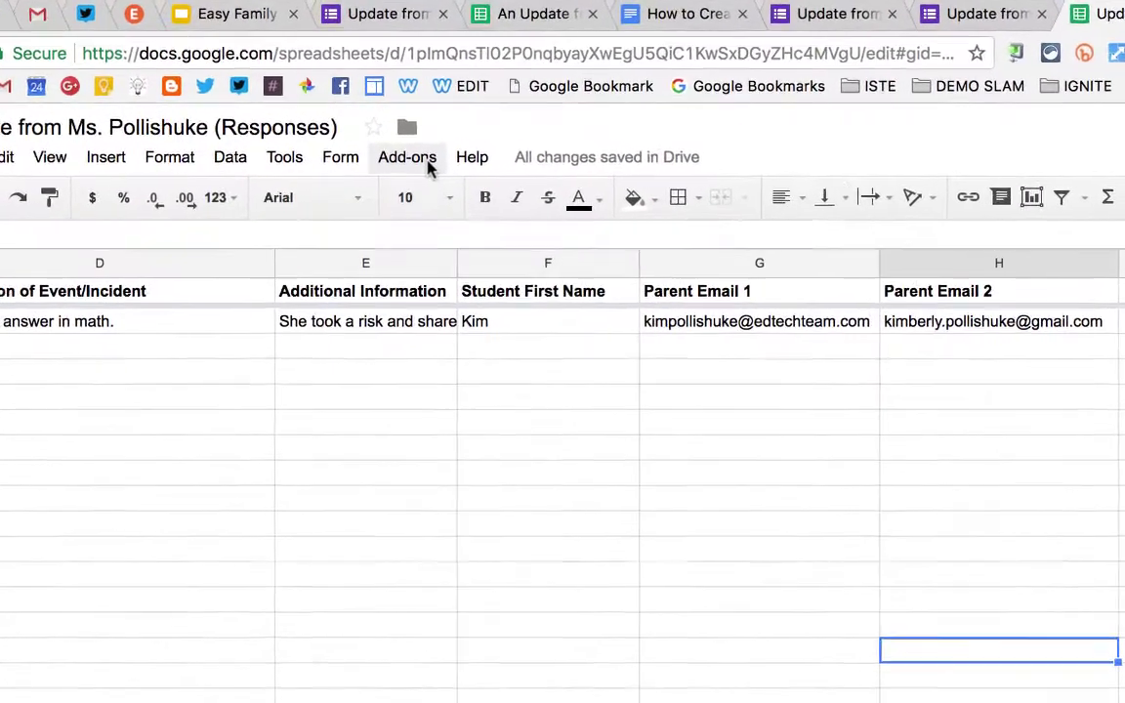
Switch copyDown on for formula row 2, paste all lookup columns as values, and save the settings
{"action": "left_click", "coordinate": [409, 147]}
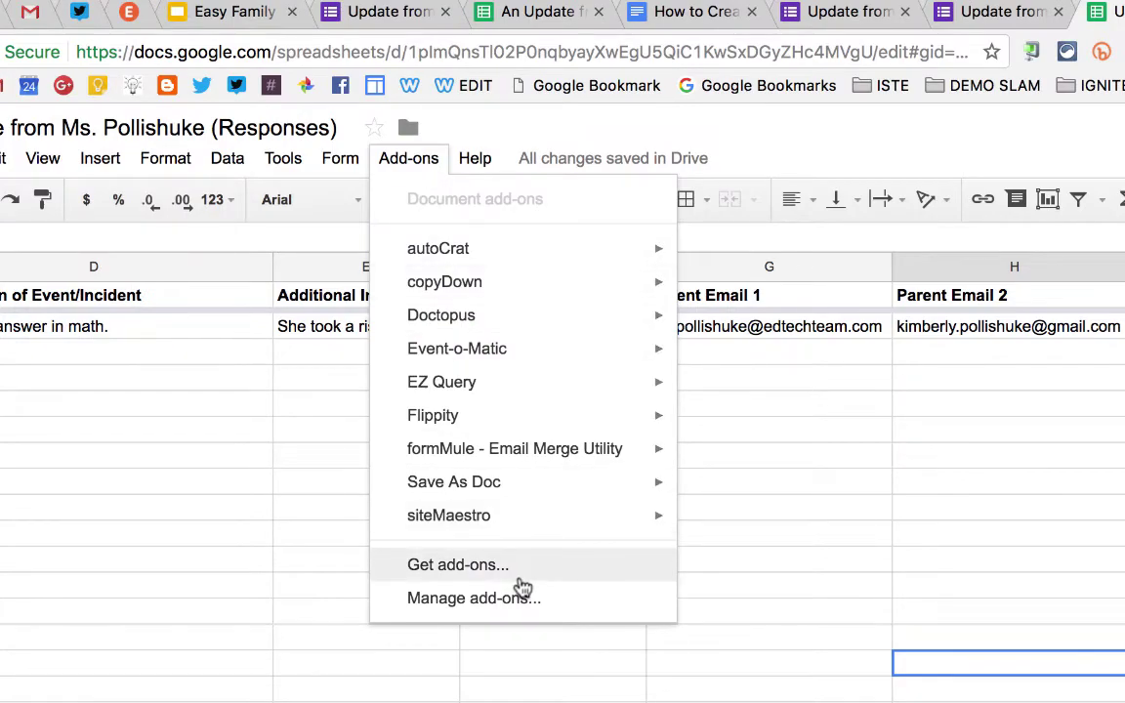
{"action": "mouse_move", "coordinate": [527, 284]}
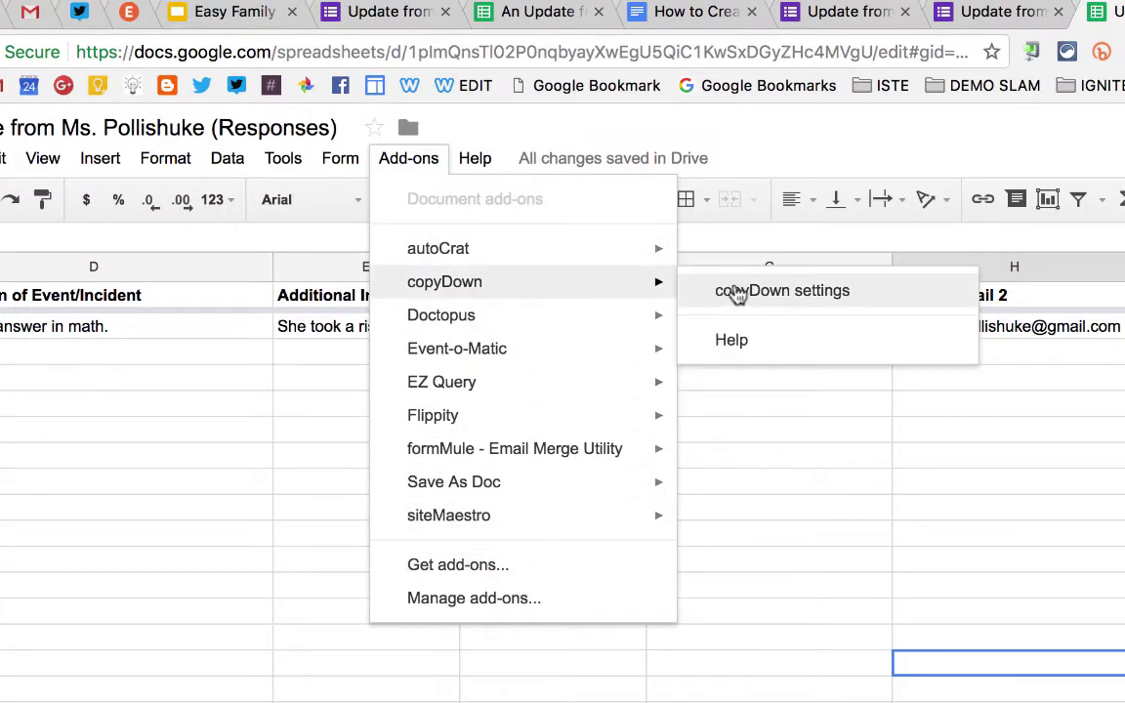
{"action": "left_click", "coordinate": [735, 289]}
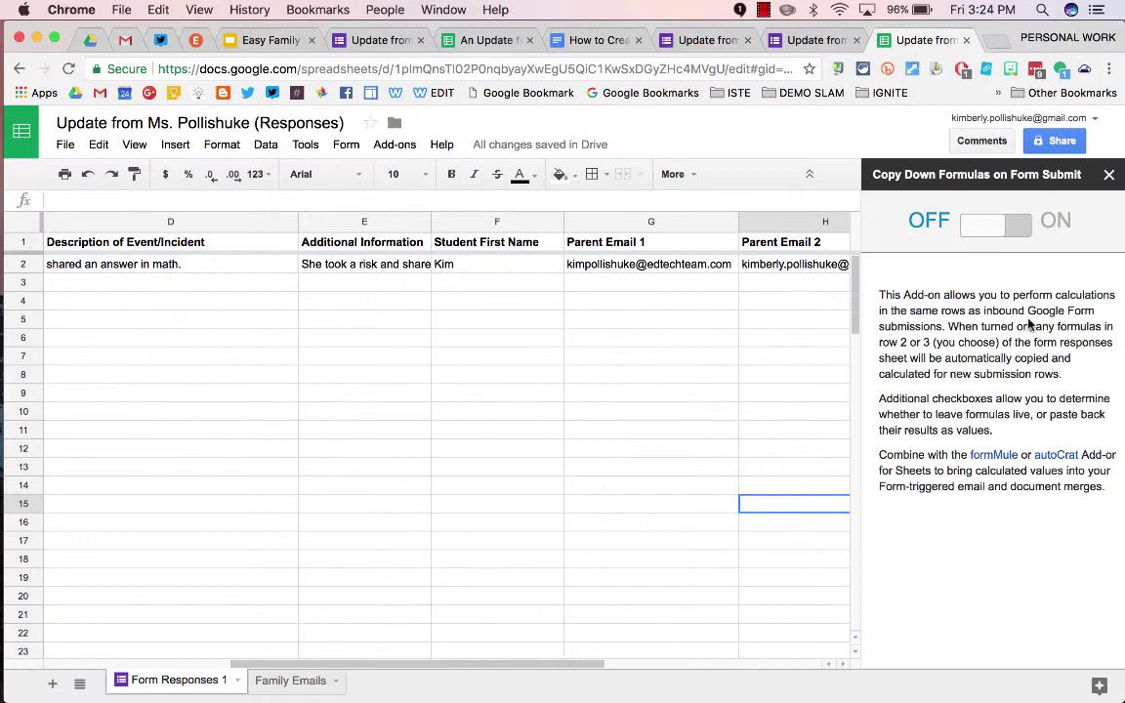
{"action": "left_click", "coordinate": [1016, 227]}
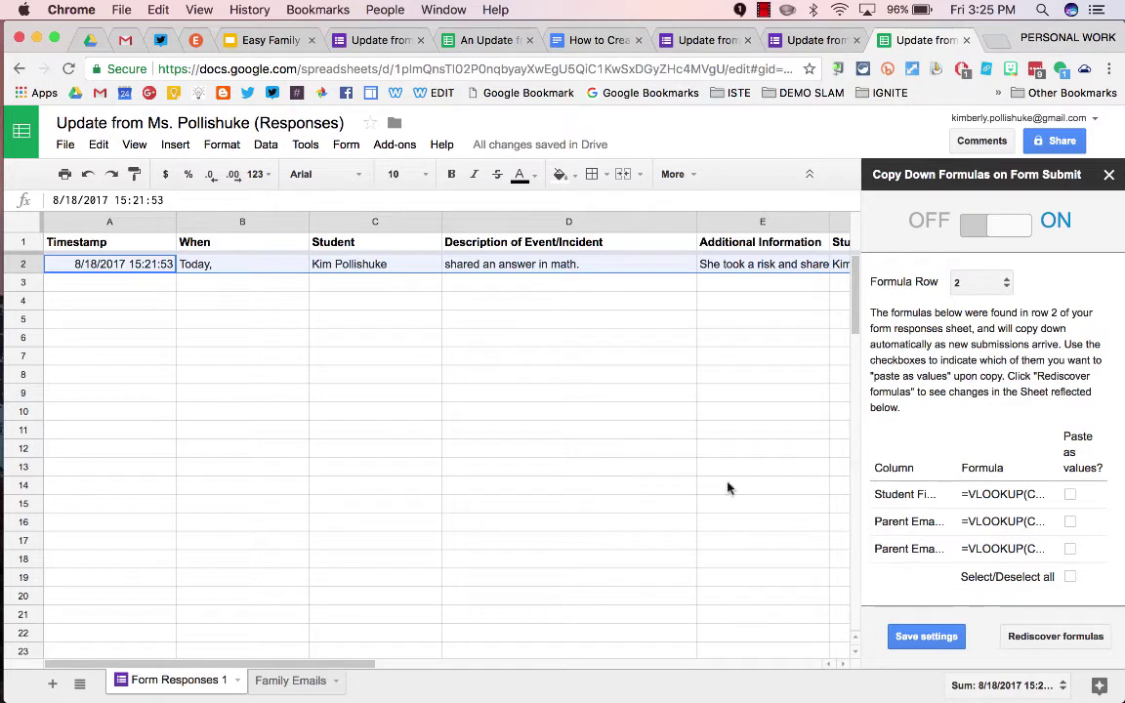
{"action": "scroll", "coordinate": [665, 470], "scroll_direction": "right", "scroll_amount": 4}
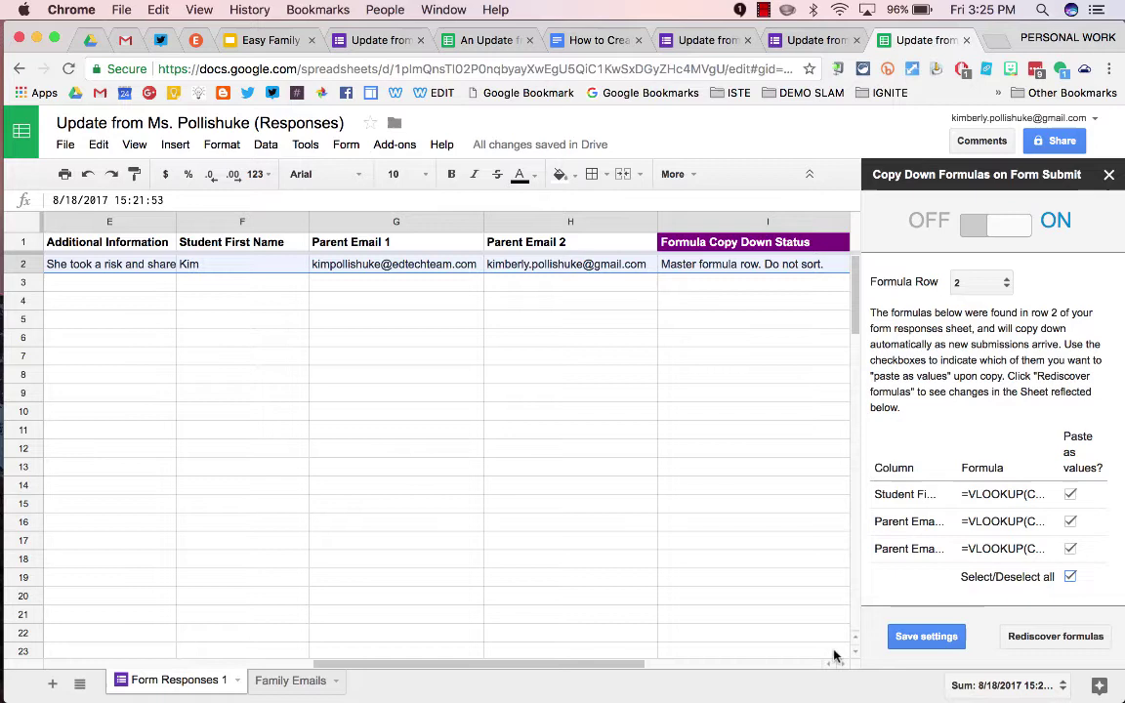
{"action": "left_click", "coordinate": [931, 638]}
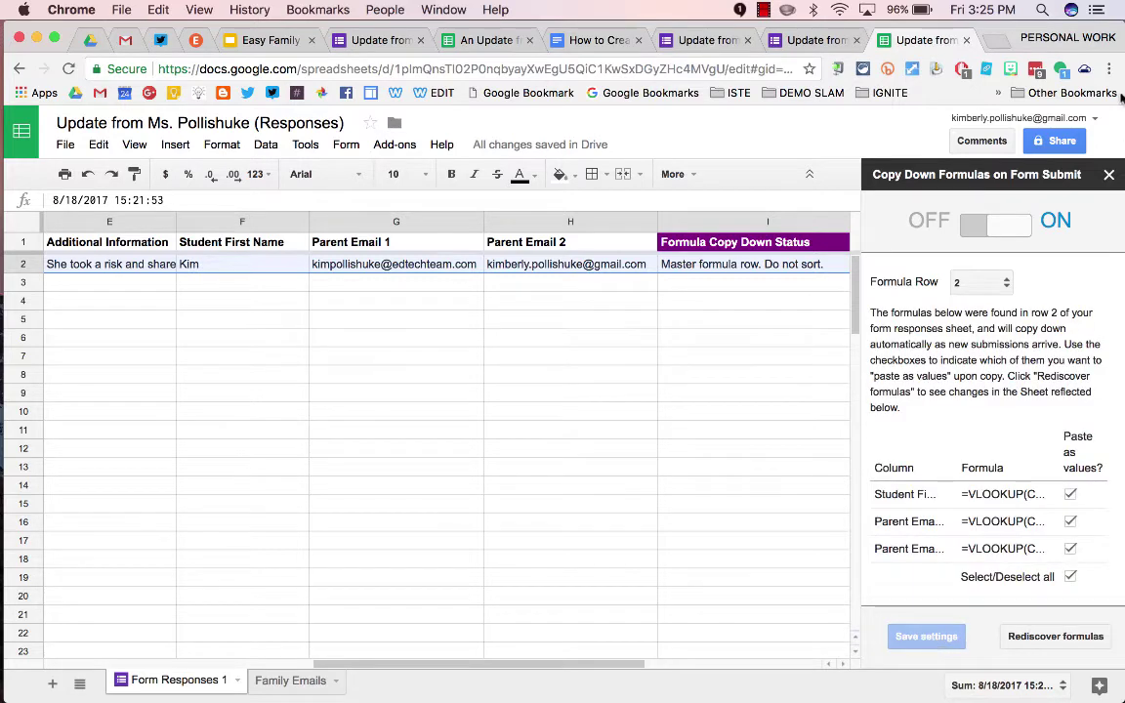
{"action": "left_click", "coordinate": [1108, 174]}
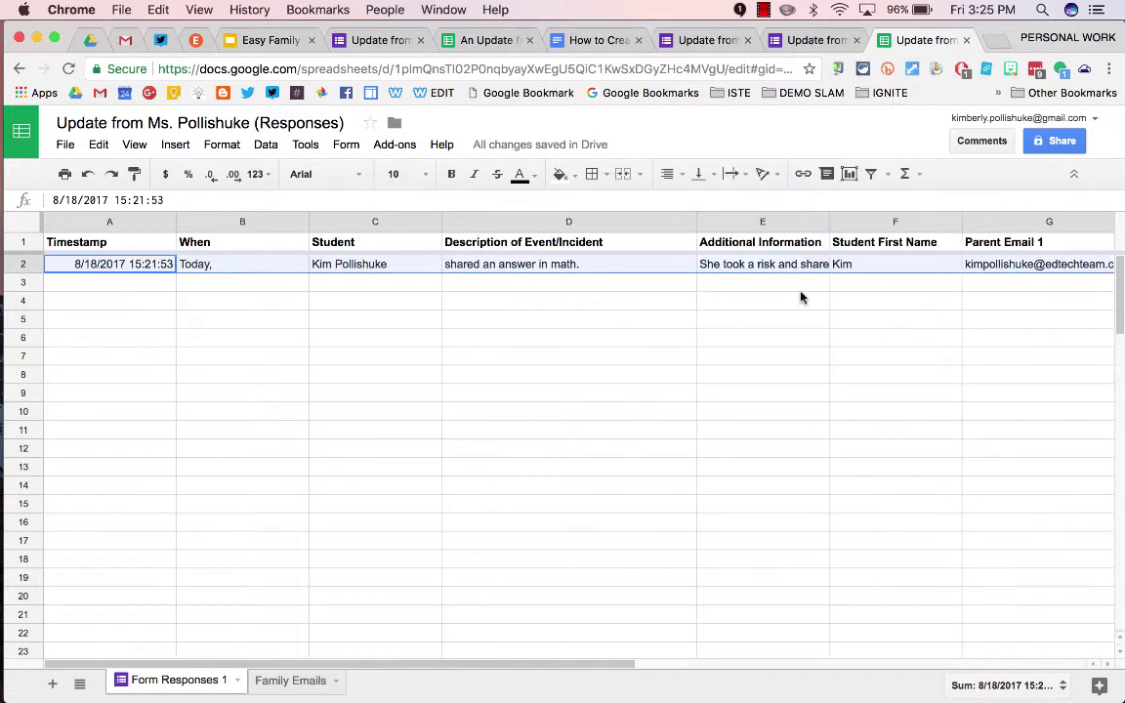
On the update form, answer When with Yesterday and choose a student
{"action": "left_click", "coordinate": [791, 39]}
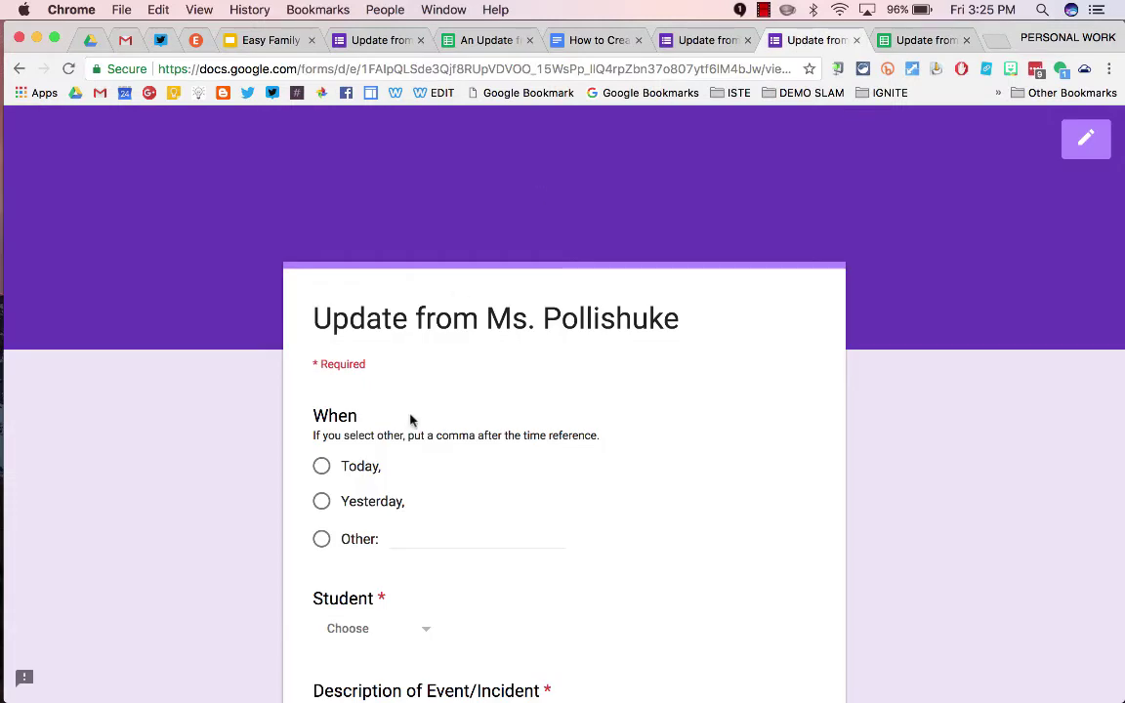
{"action": "left_click", "coordinate": [321, 501]}
{"action": "scroll", "coordinate": [321, 513], "scroll_direction": "down", "scroll_amount": 5}
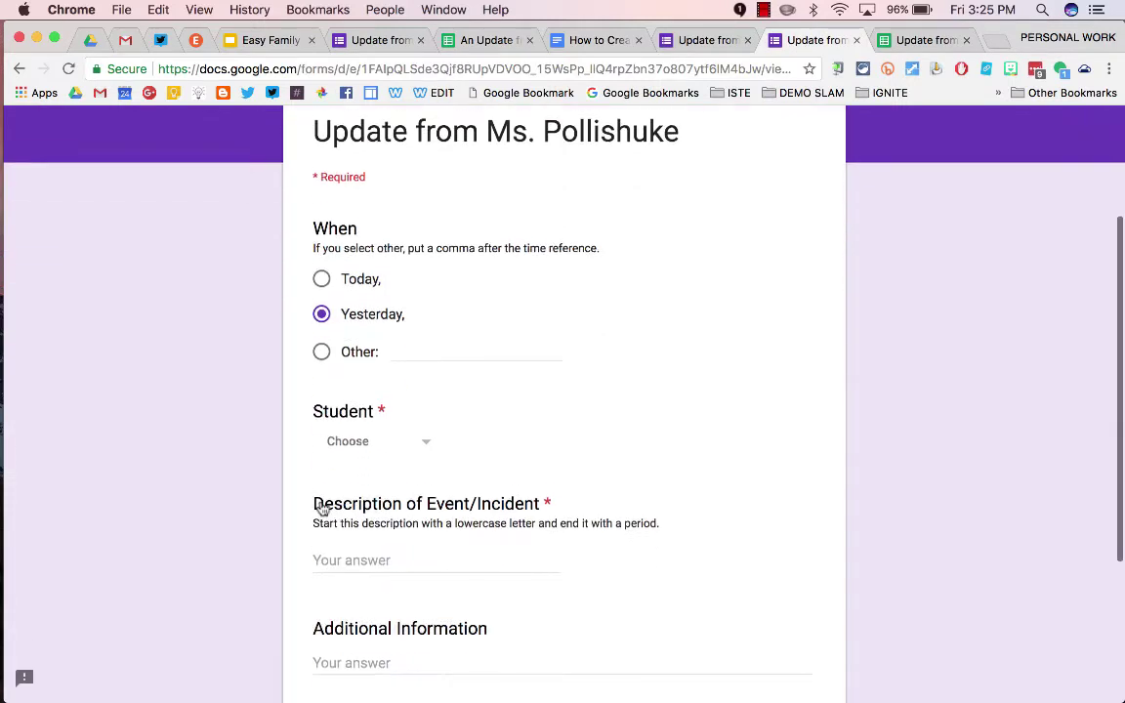
{"action": "left_click", "coordinate": [404, 429]}
{"action": "left_click", "coordinate": [394, 616]}
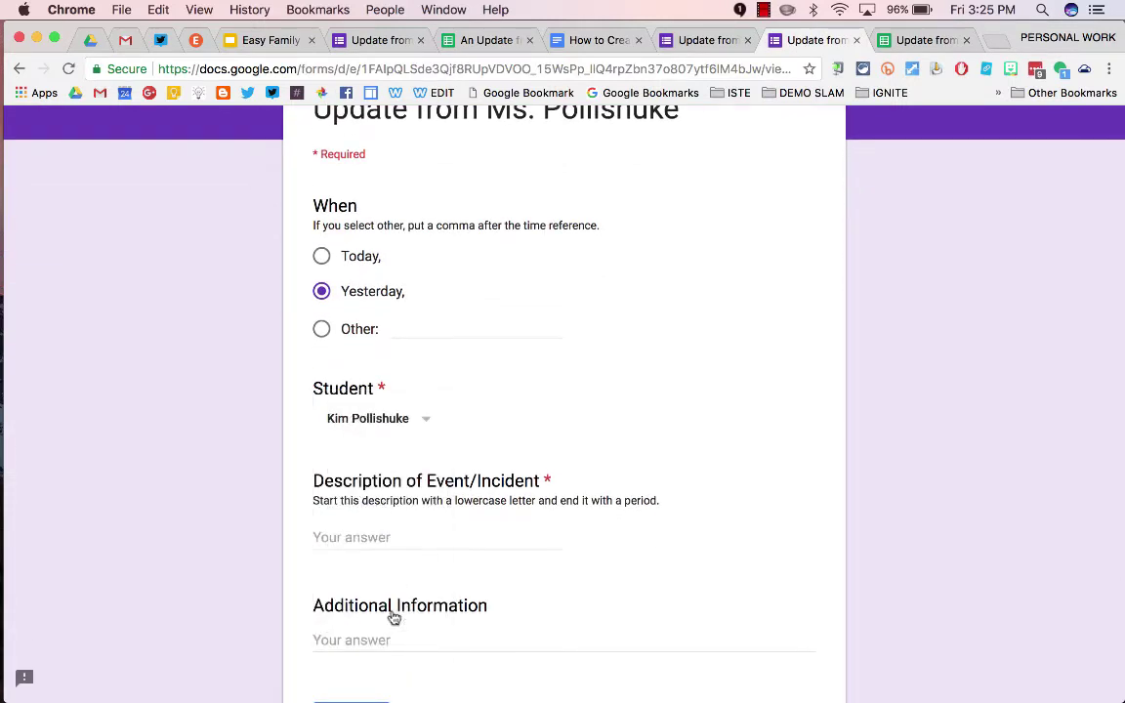
Enter 'did something' as description and 'Yay' as additional information, submit, and return to the sheet
{"action": "left_click", "coordinate": [377, 535]}
{"action": "type", "text": "did"}
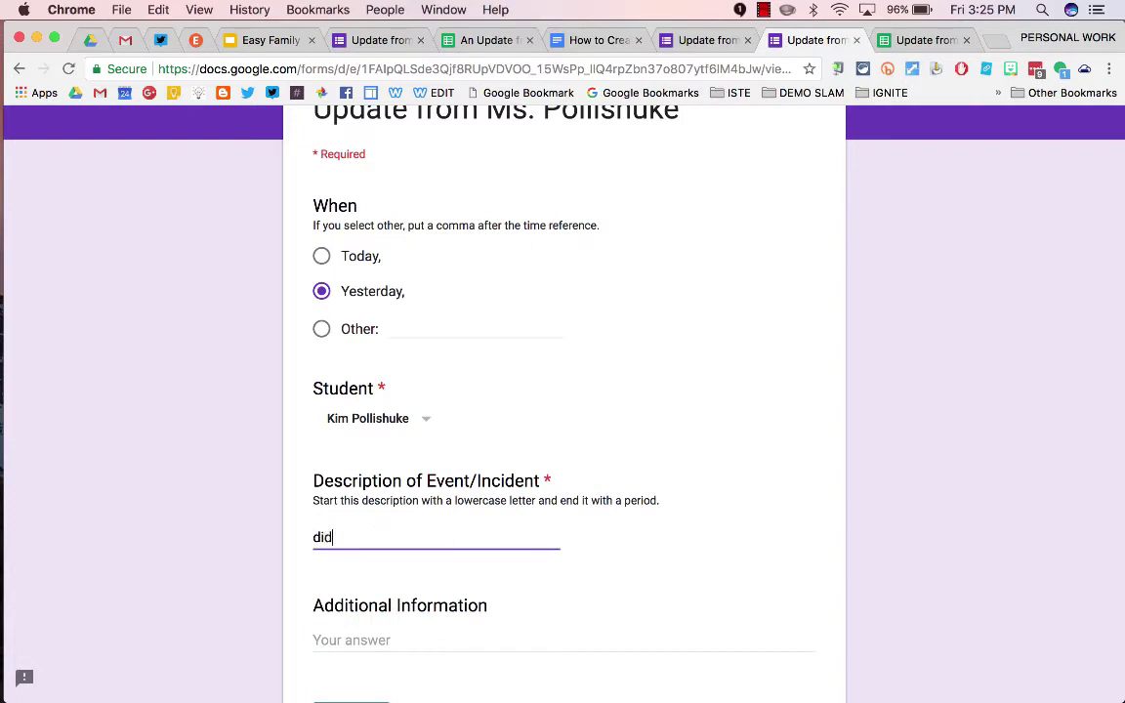
{"action": "type", "text": " something"}
{"action": "scroll", "coordinate": [367, 445], "scroll_direction": "down", "scroll_amount": 3}
{"action": "left_click", "coordinate": [367, 444]}
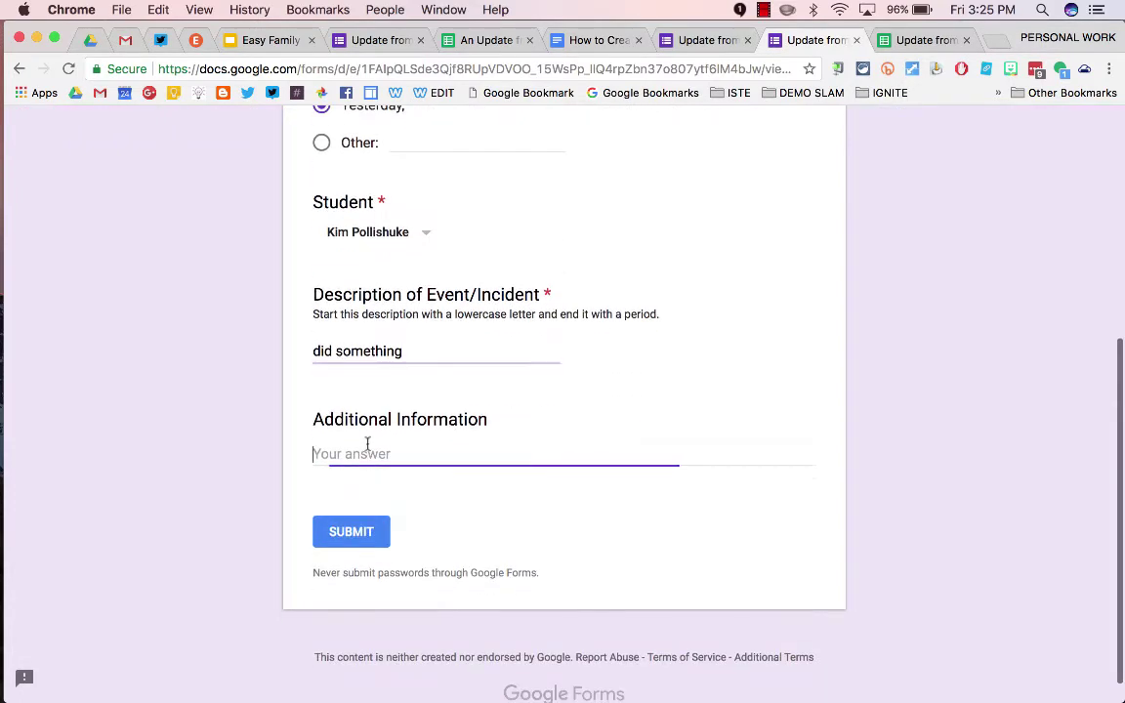
{"action": "type", "text": "Yay!"}
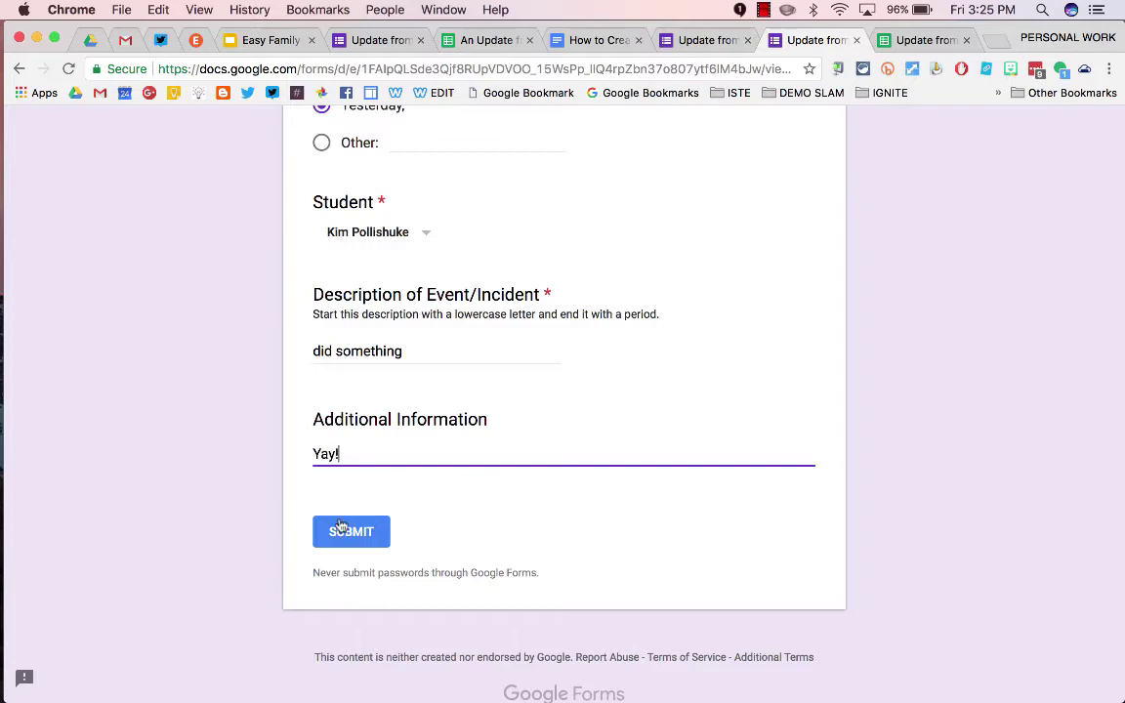
{"action": "left_click", "coordinate": [340, 529]}
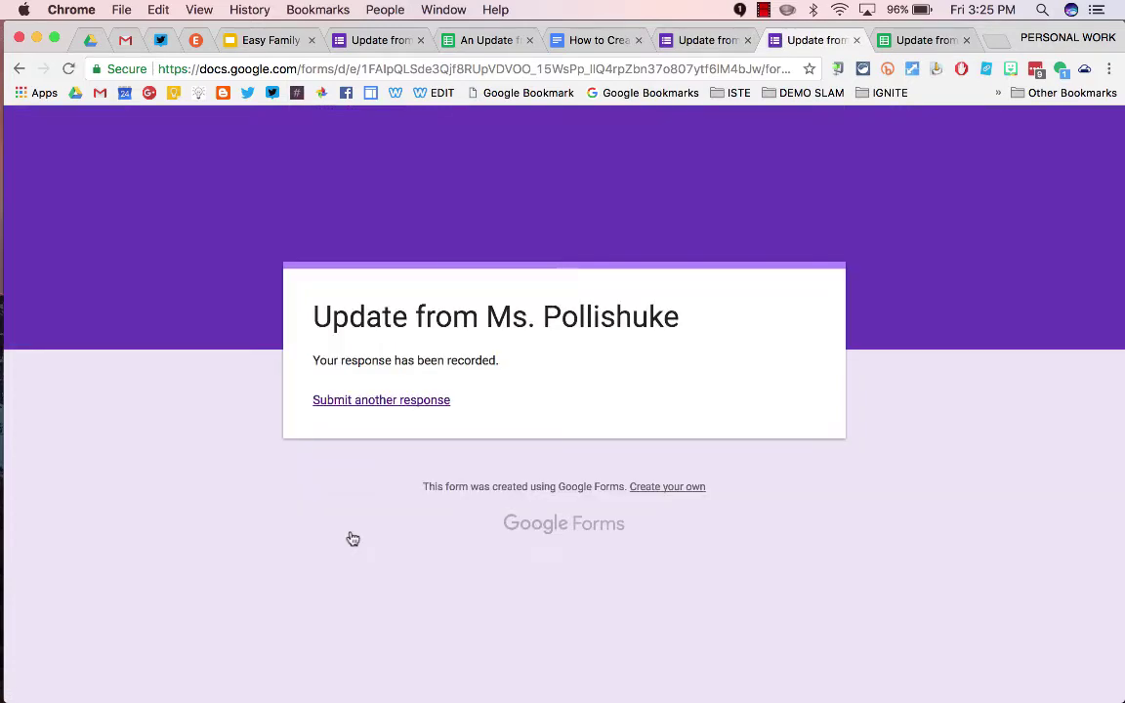
{"action": "key", "text": "ctrl+Tab"}
Check row 3's copied-down lookup values in columns F–H, then bring up the Add-ons menu
{"action": "scroll", "coordinate": [530, 297], "scroll_direction": "right", "scroll_amount": 3}
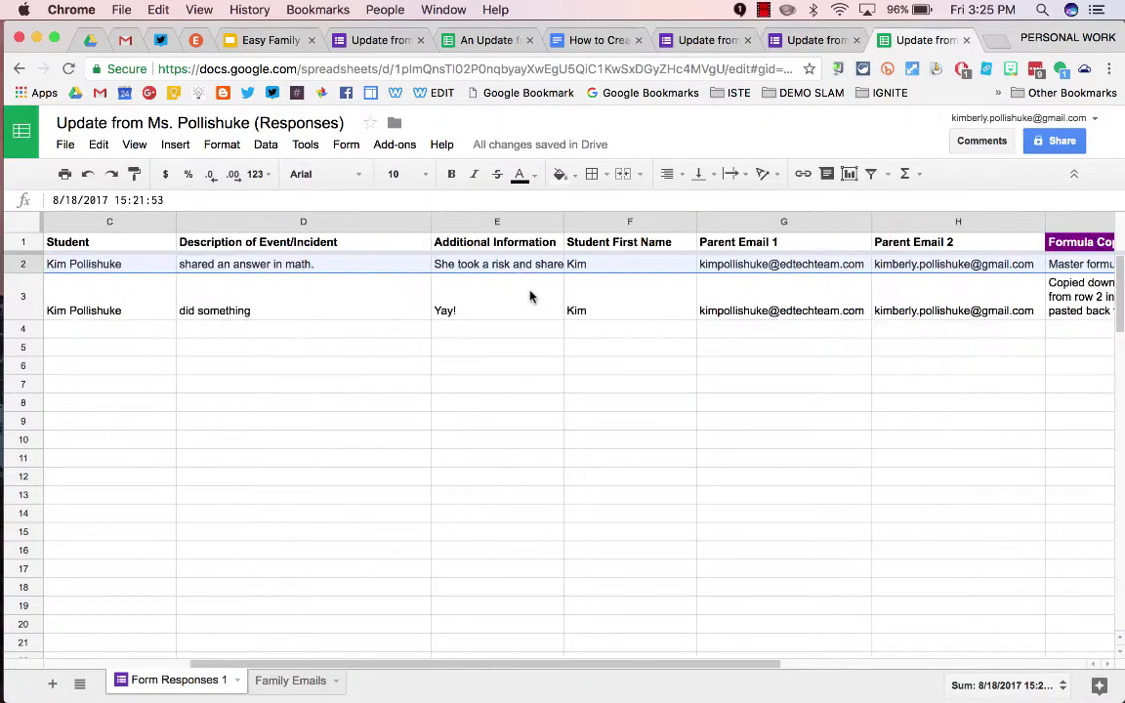
{"action": "scroll", "coordinate": [530, 297], "scroll_direction": "right", "scroll_amount": 3}
{"action": "scroll", "coordinate": [527, 294], "scroll_direction": "left", "scroll_amount": 2}
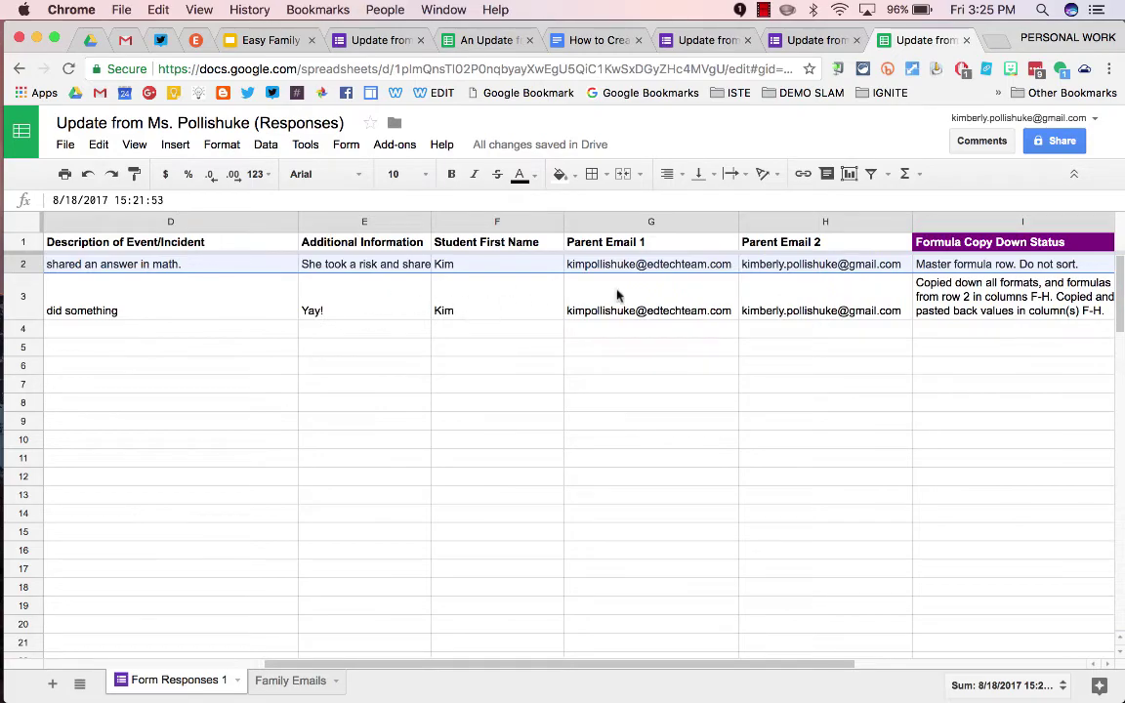
{"action": "scroll", "coordinate": [554, 432], "scroll_direction": "right", "scroll_amount": 2}
{"action": "left_click", "coordinate": [555, 436]}
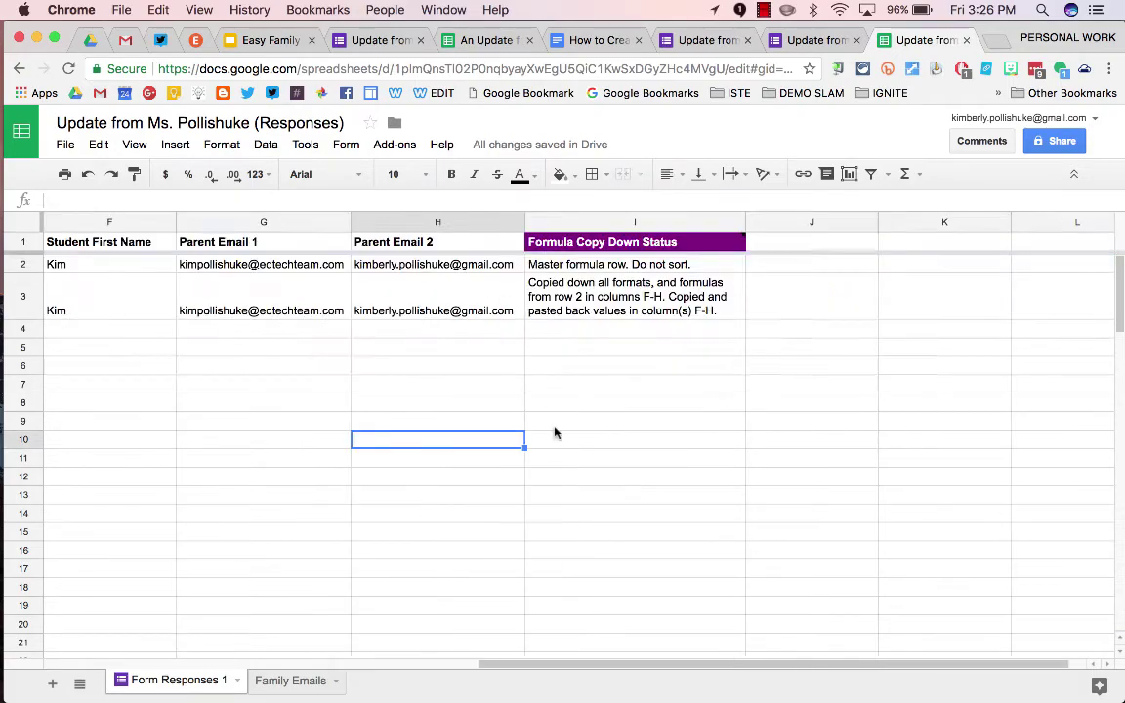
{"action": "scroll", "coordinate": [555, 432], "scroll_direction": "left", "scroll_amount": 2}
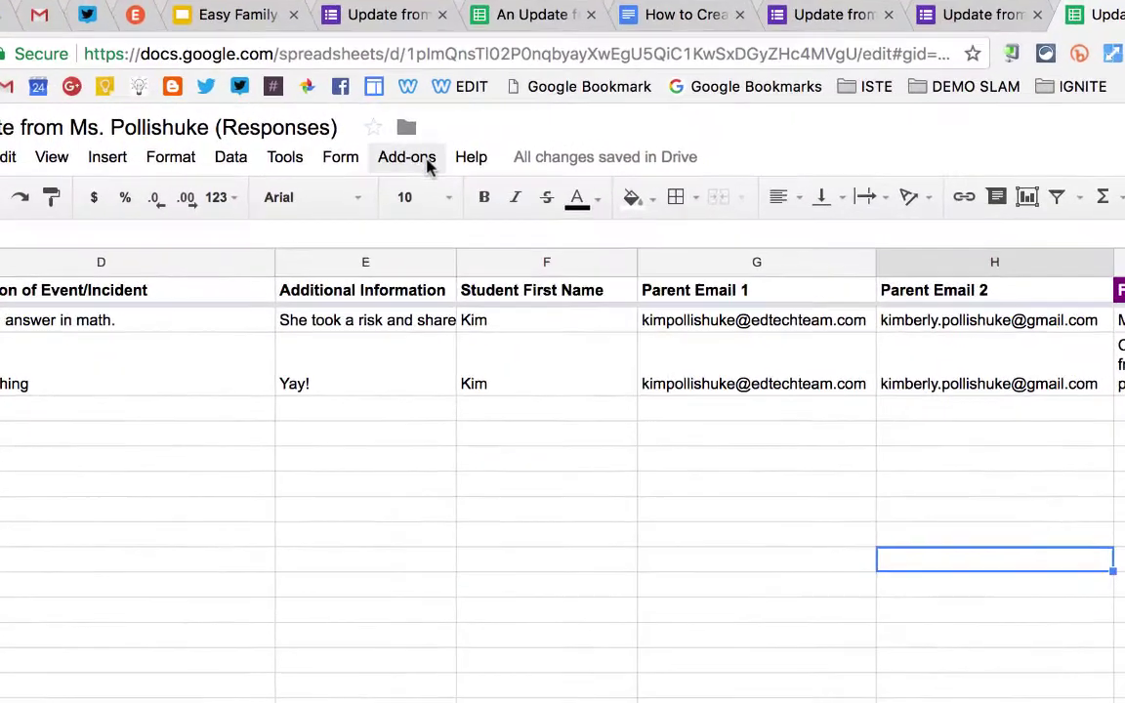
{"action": "left_click", "coordinate": [395, 145]}
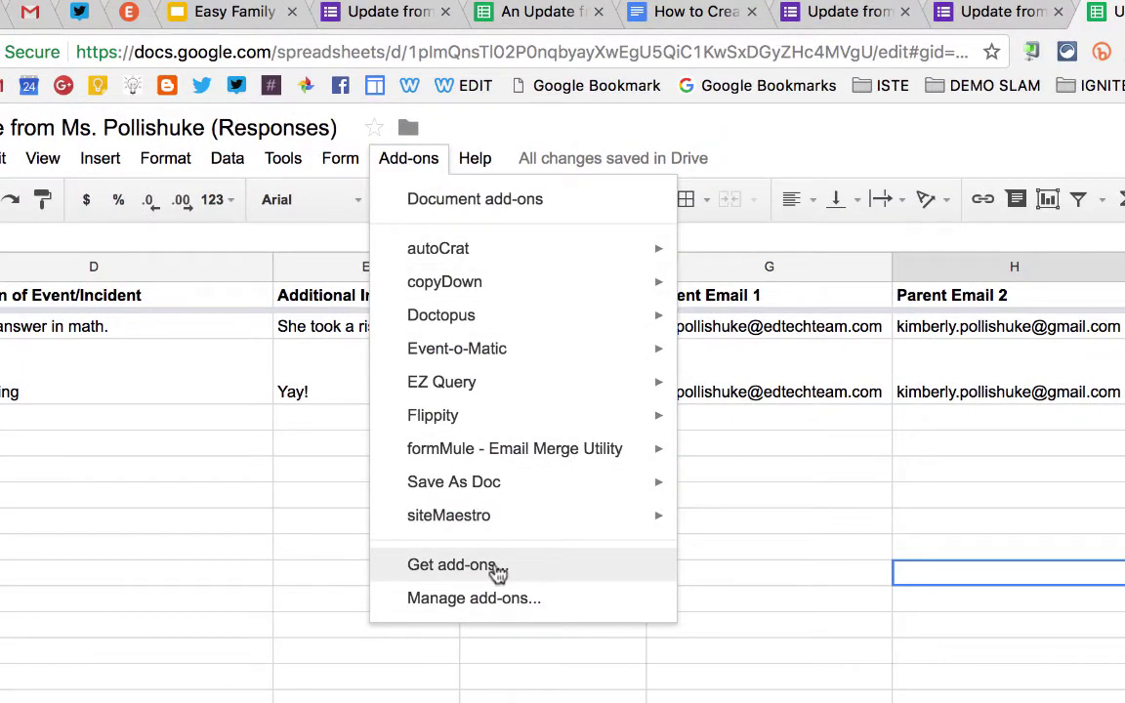
Launch formMule with Form Responses 1 as the merge source sheet
{"action": "left_click", "coordinate": [725, 467]}
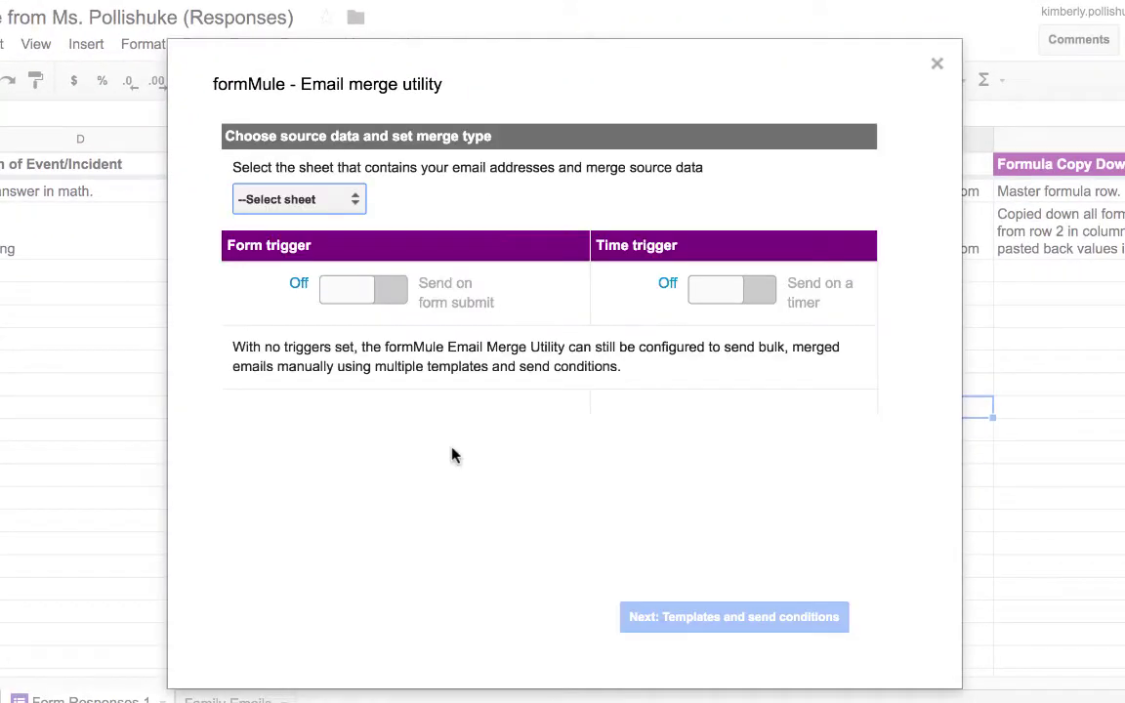
{"action": "left_click", "coordinate": [355, 201]}
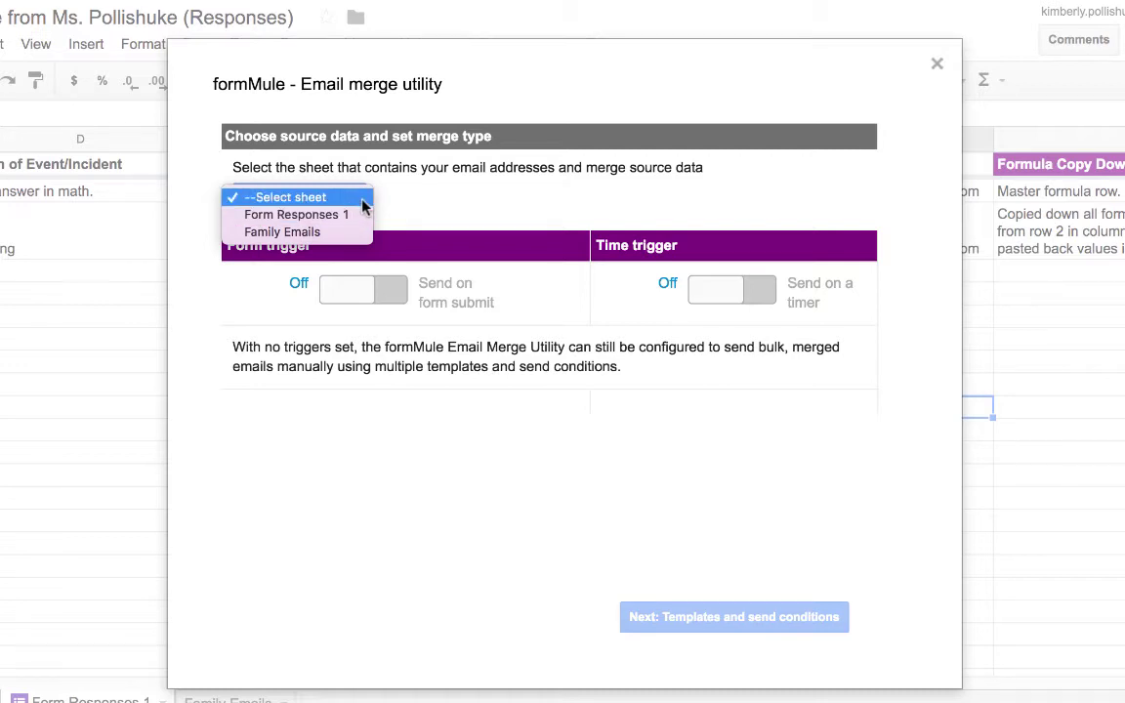
{"action": "left_click", "coordinate": [358, 215]}
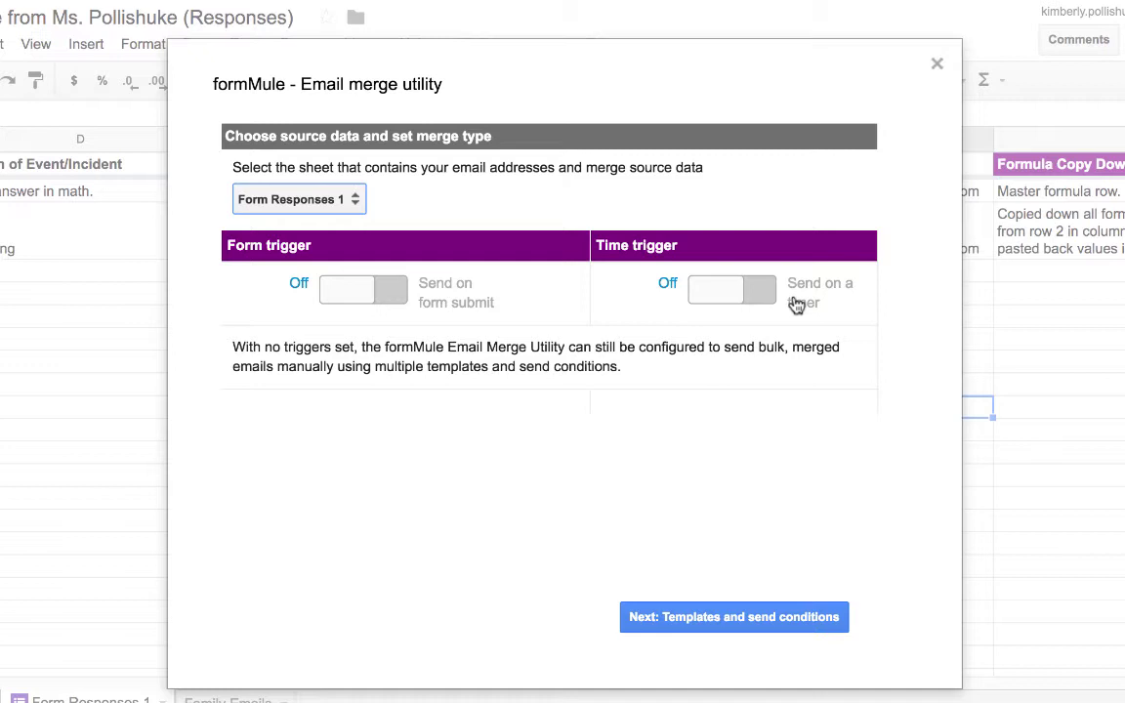
{"action": "left_click", "coordinate": [710, 624]}
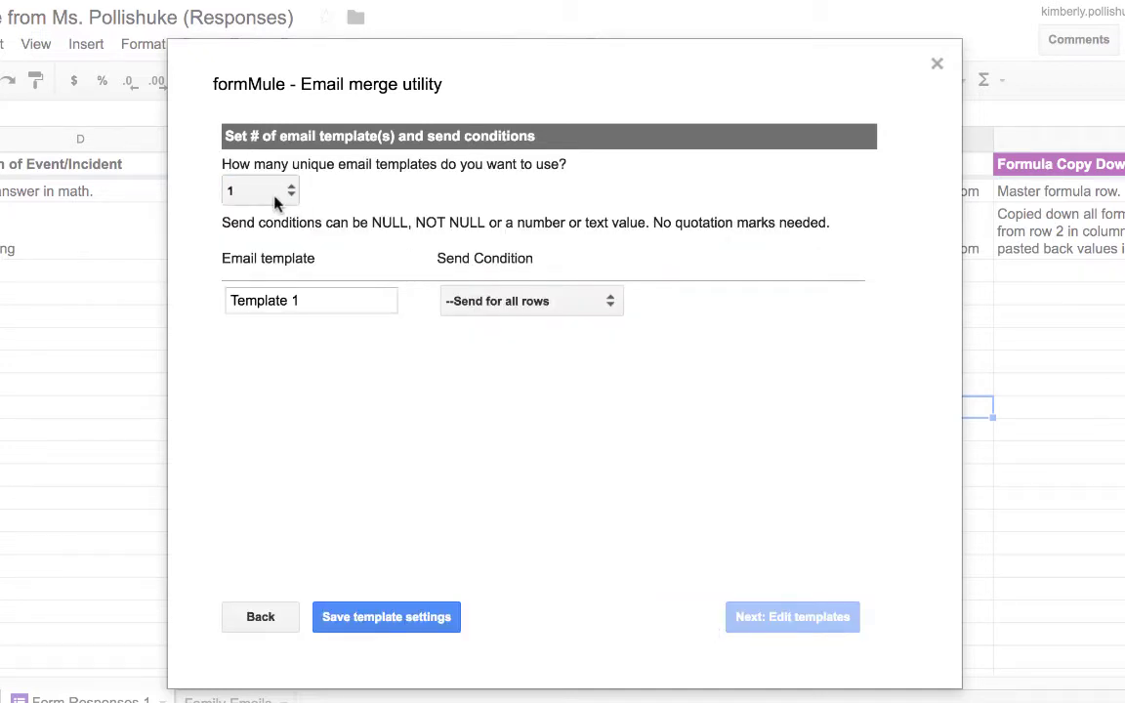
Name the single template 'Family Updates', sending for all rows, and save the template settings
{"action": "left_click_drag", "start_coordinate": [298, 300], "coordinate": [198, 308]}
{"action": "type", "text": "Family Updates"}
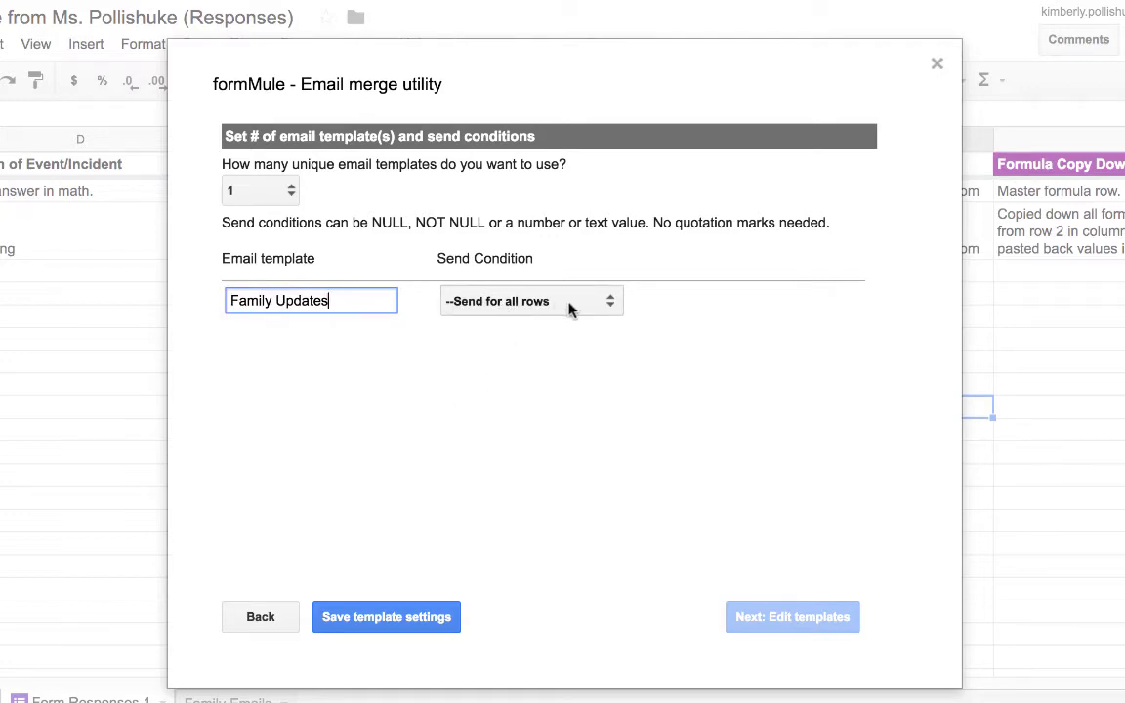
{"action": "left_click", "coordinate": [379, 621]}
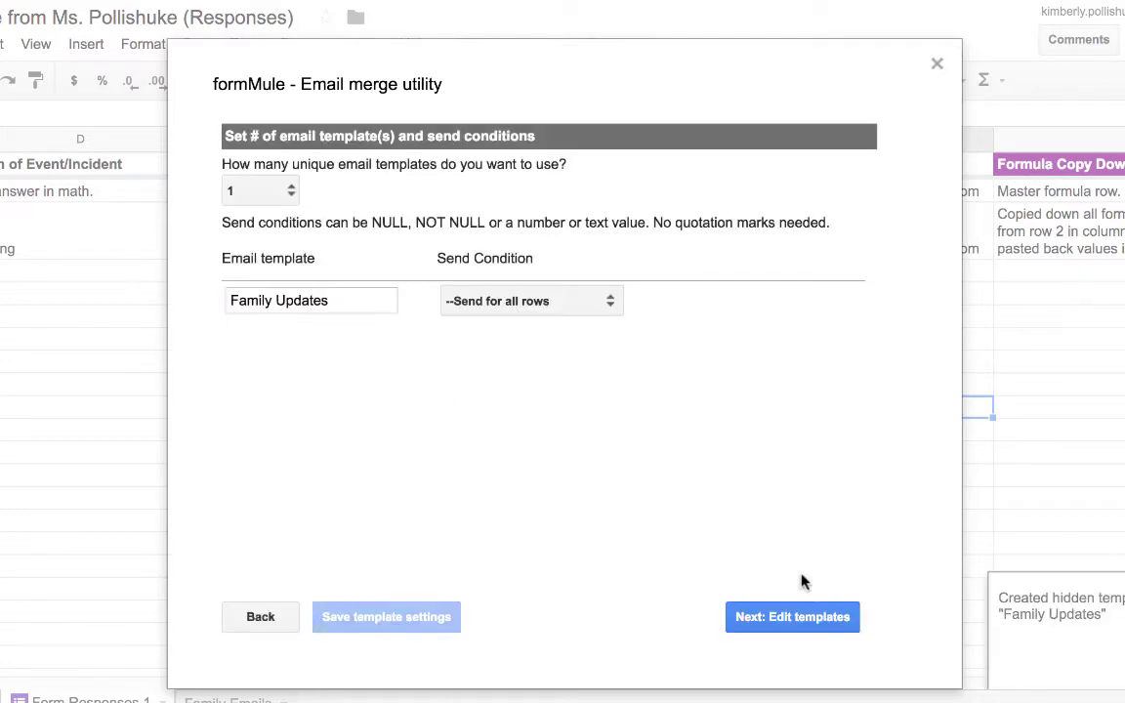
{"action": "left_click", "coordinate": [798, 620]}
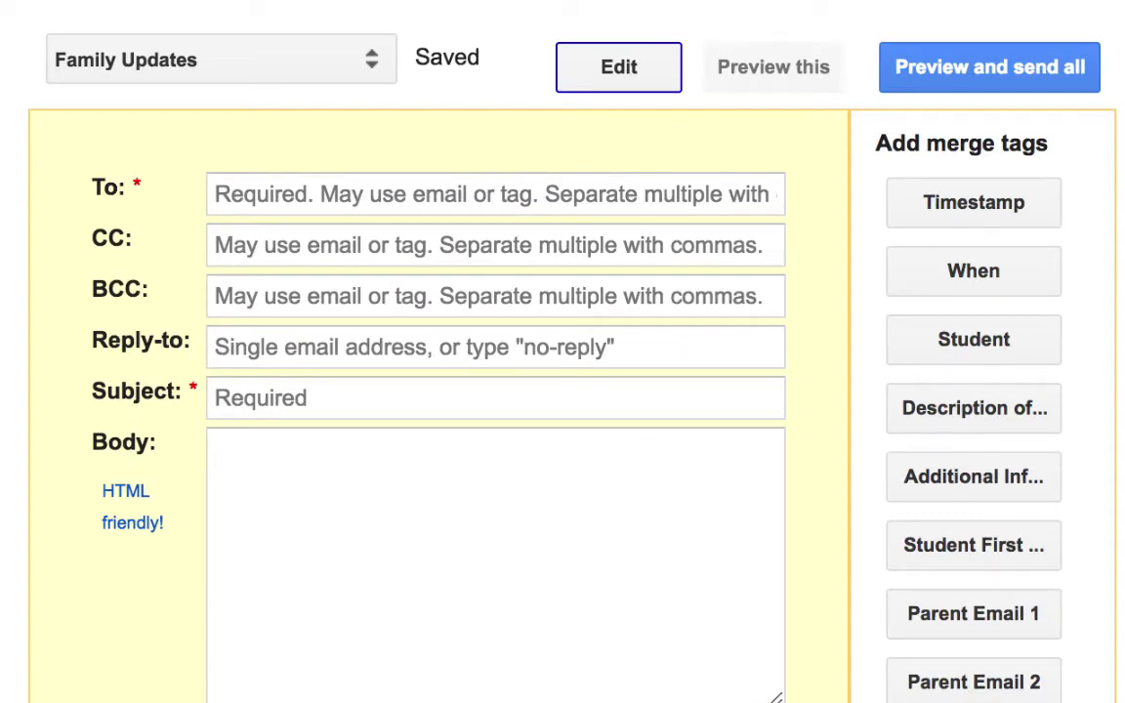
Address the email to Parent Email 1 and 2, with subject 'An update for <<Student First Name>>'
{"action": "left_click", "coordinate": [224, 183]}
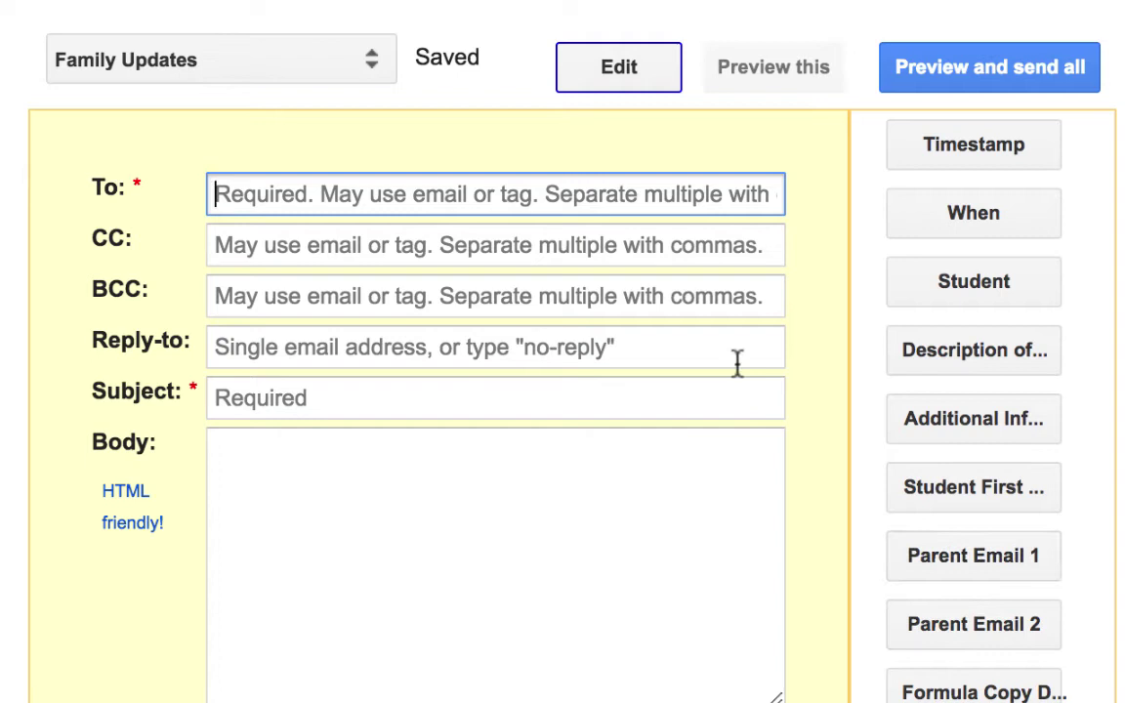
{"action": "left_click", "coordinate": [1020, 562]}
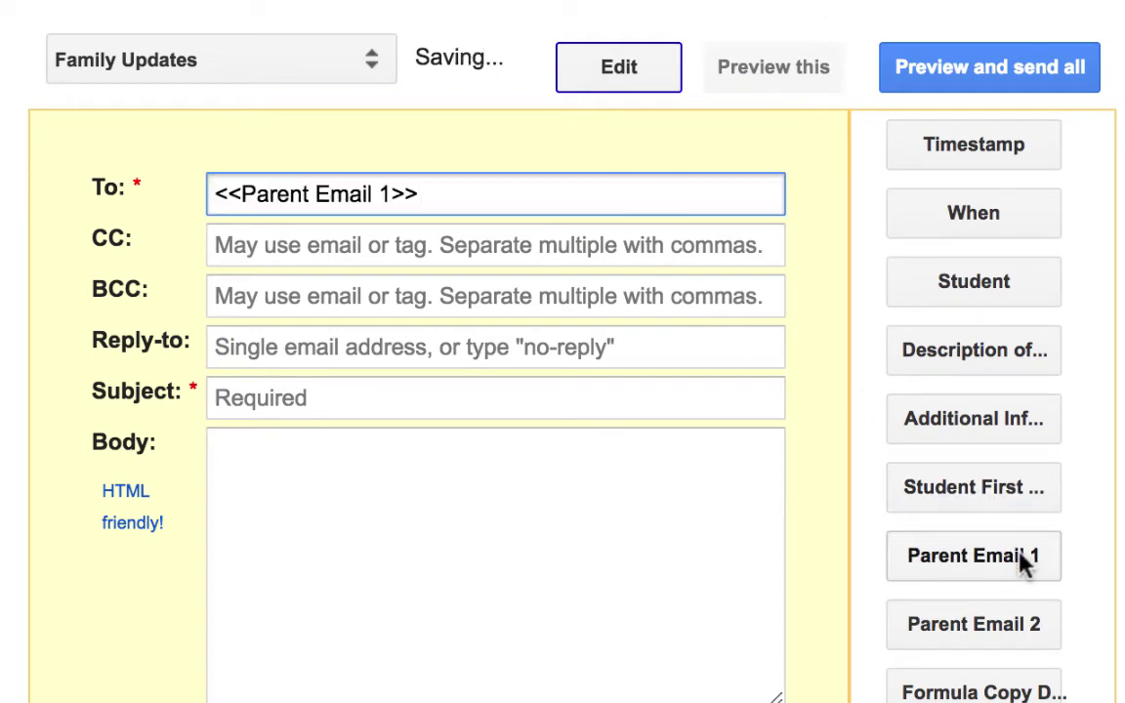
{"action": "type", "text": ","}
{"action": "left_click", "coordinate": [1011, 630]}
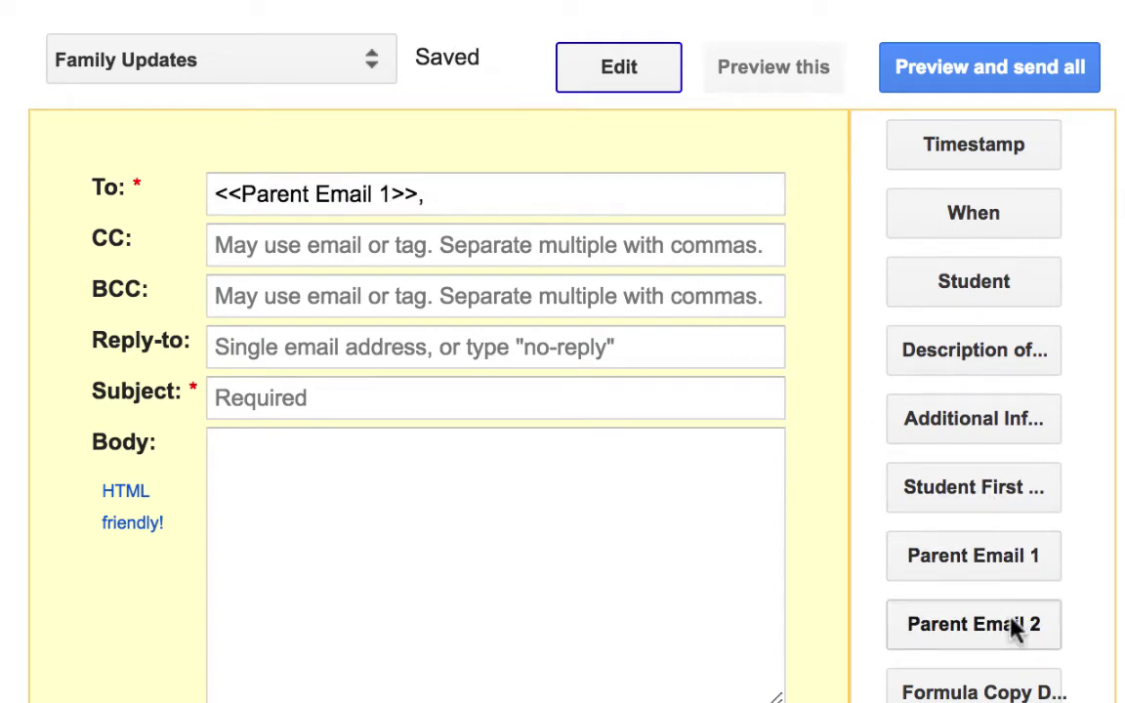
{"action": "left_click", "coordinate": [391, 398]}
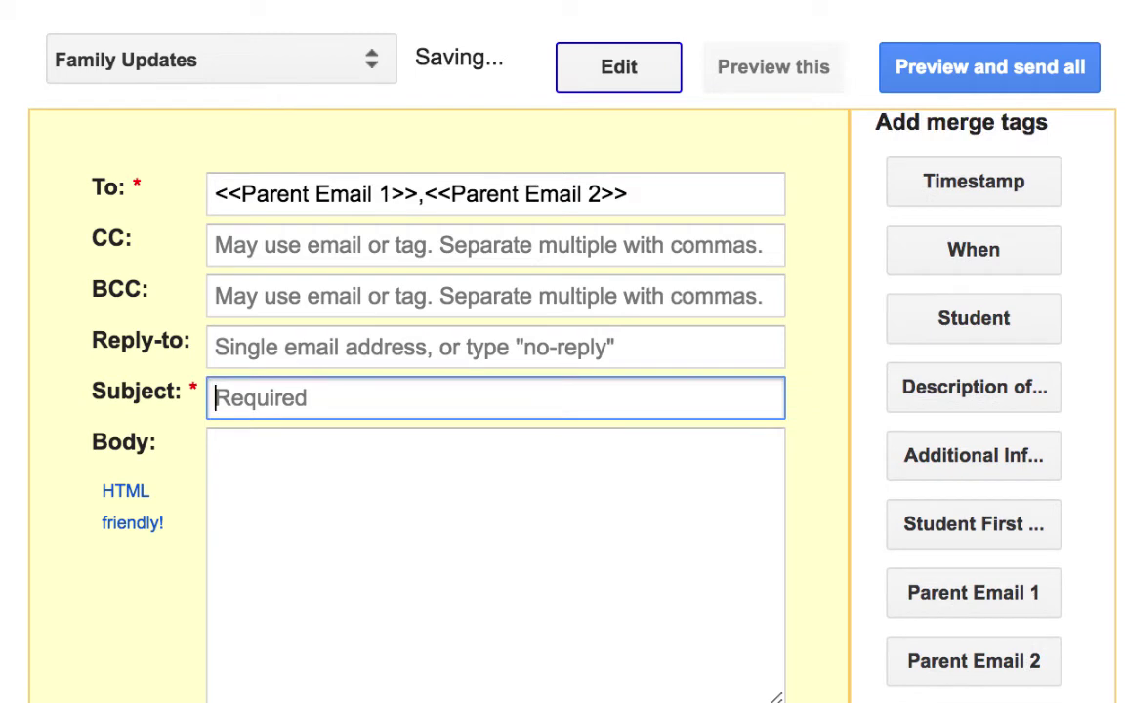
{"action": "type", "text": "An update "}
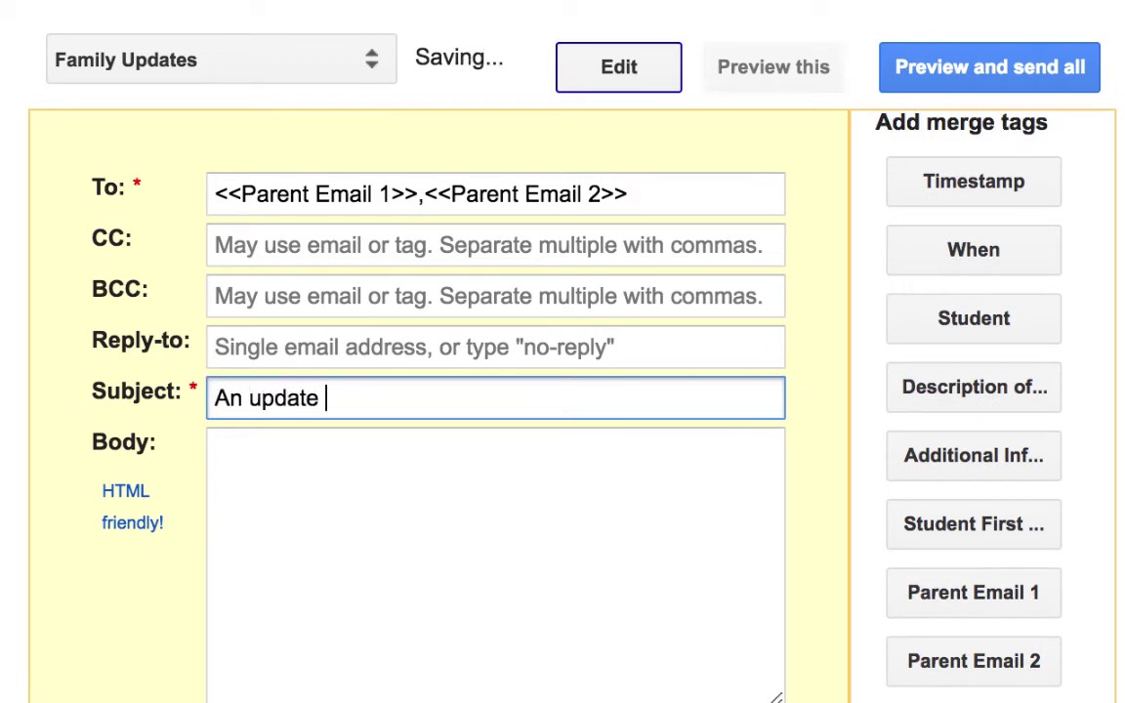
{"action": "type", "text": "for"}
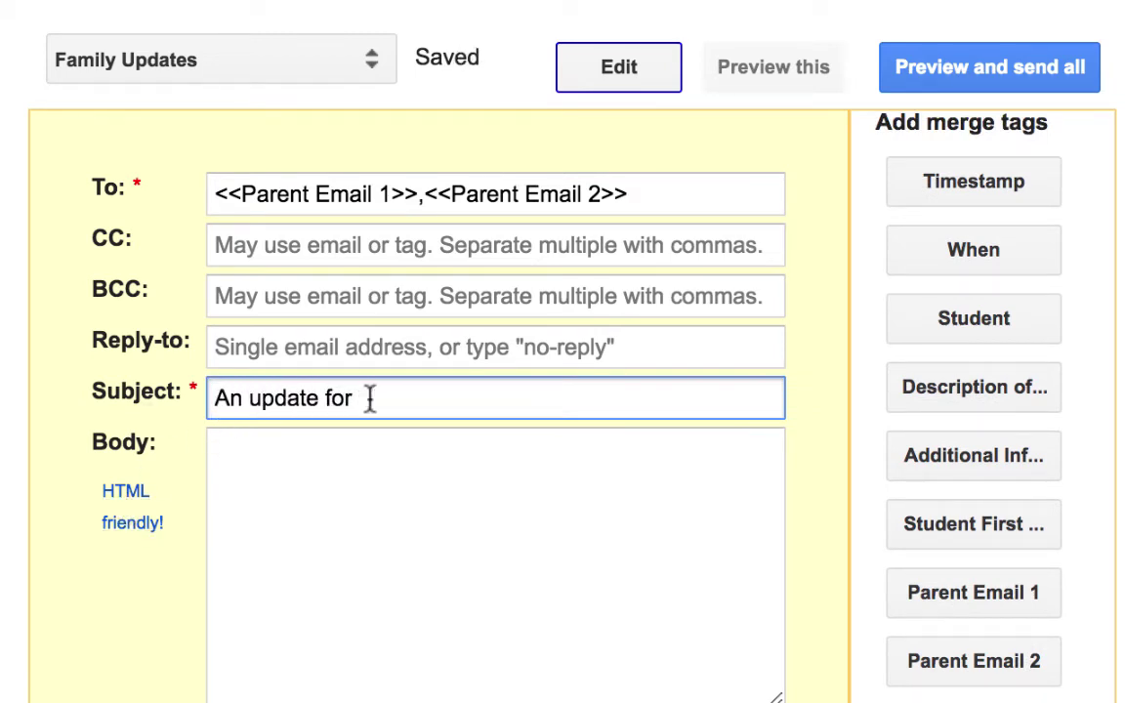
{"action": "scroll", "coordinate": [957, 275], "scroll_direction": "down", "scroll_amount": 1}
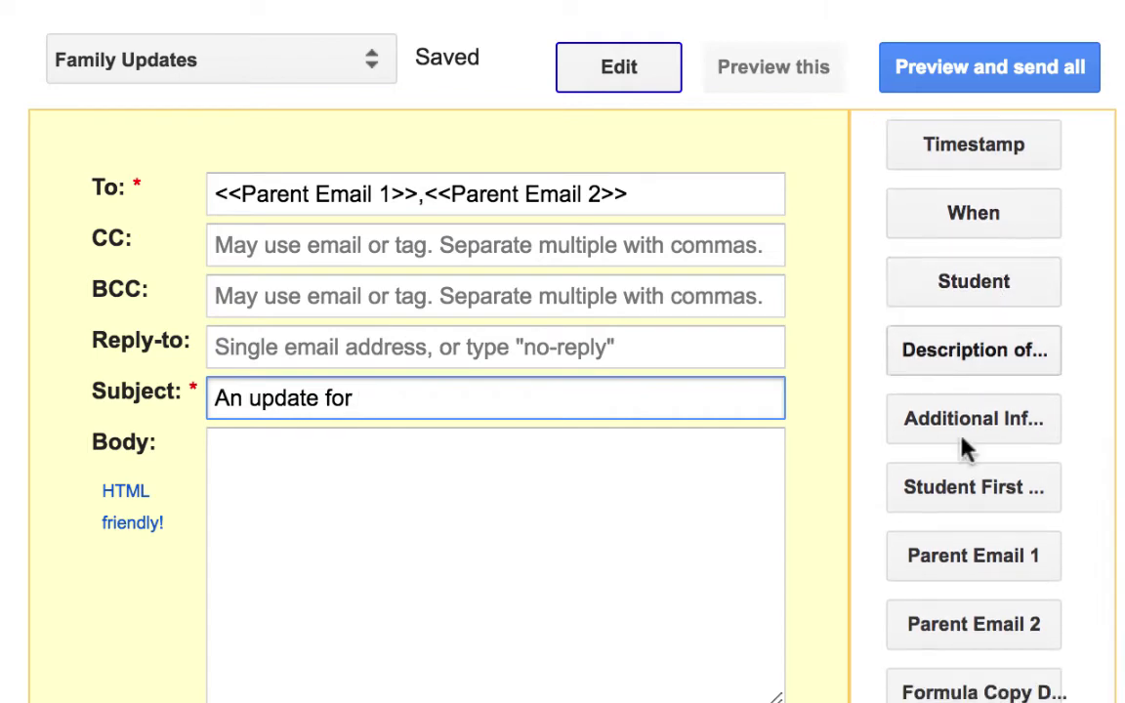
{"action": "left_click", "coordinate": [1016, 496]}
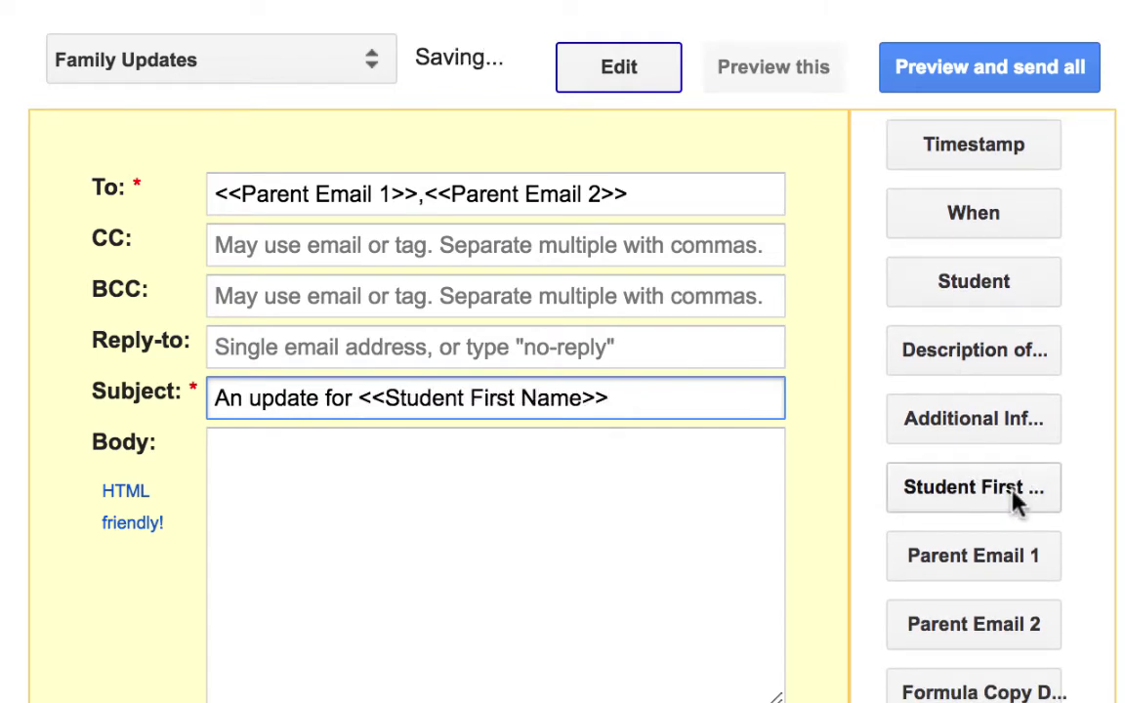
Write the body's greeting line ending with the Student First Name tag and a comma
{"action": "left_click", "coordinate": [508, 469]}
{"action": "type", "text": "To the famil"}
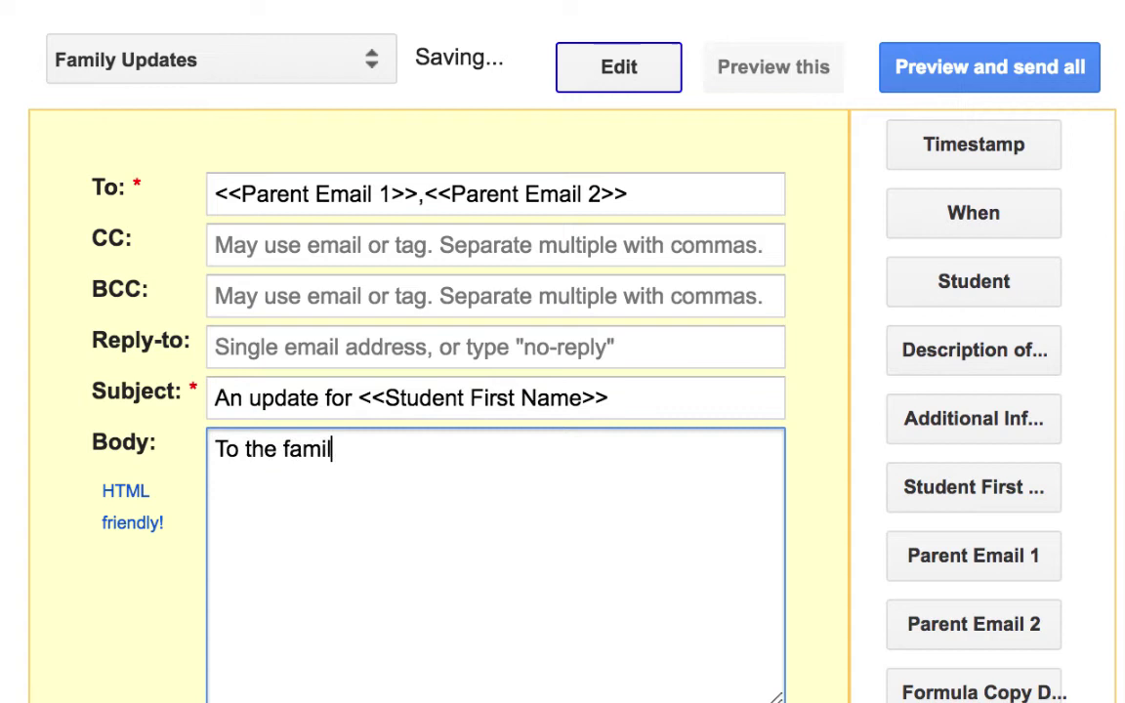
{"action": "type", "text": "y of"}
{"action": "left_click", "coordinate": [922, 486]}
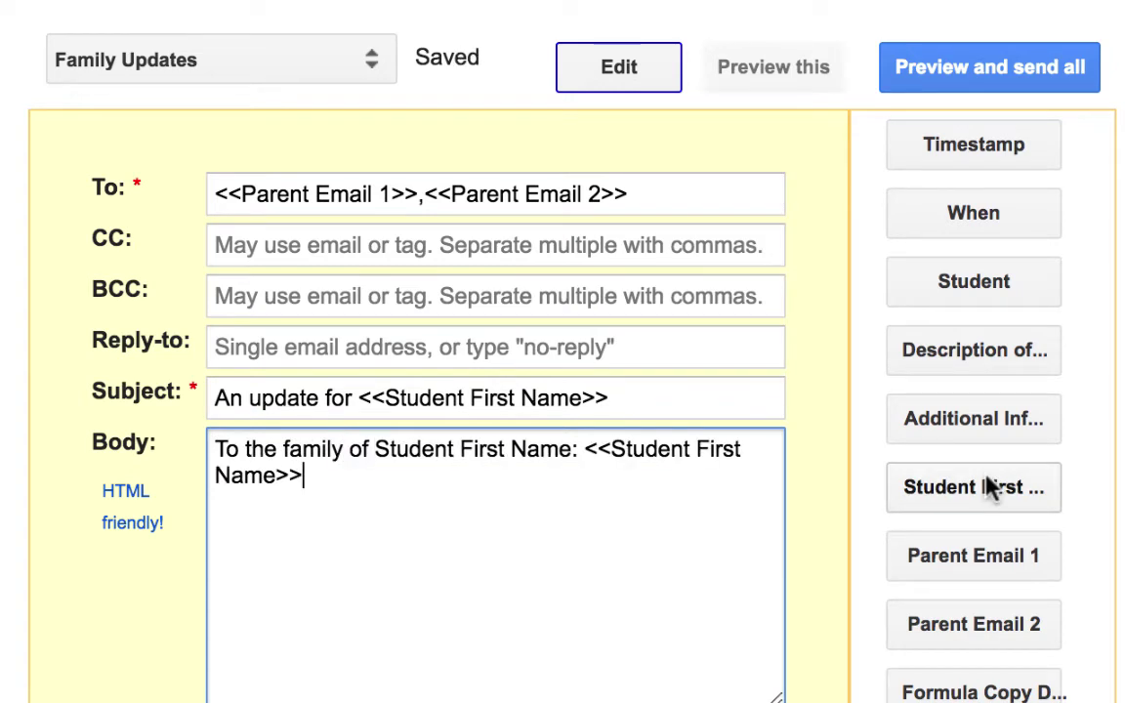
{"action": "left_click", "coordinate": [376, 454]}
{"action": "left_click_drag", "start_coordinate": [376, 454], "coordinate": [579, 451]}
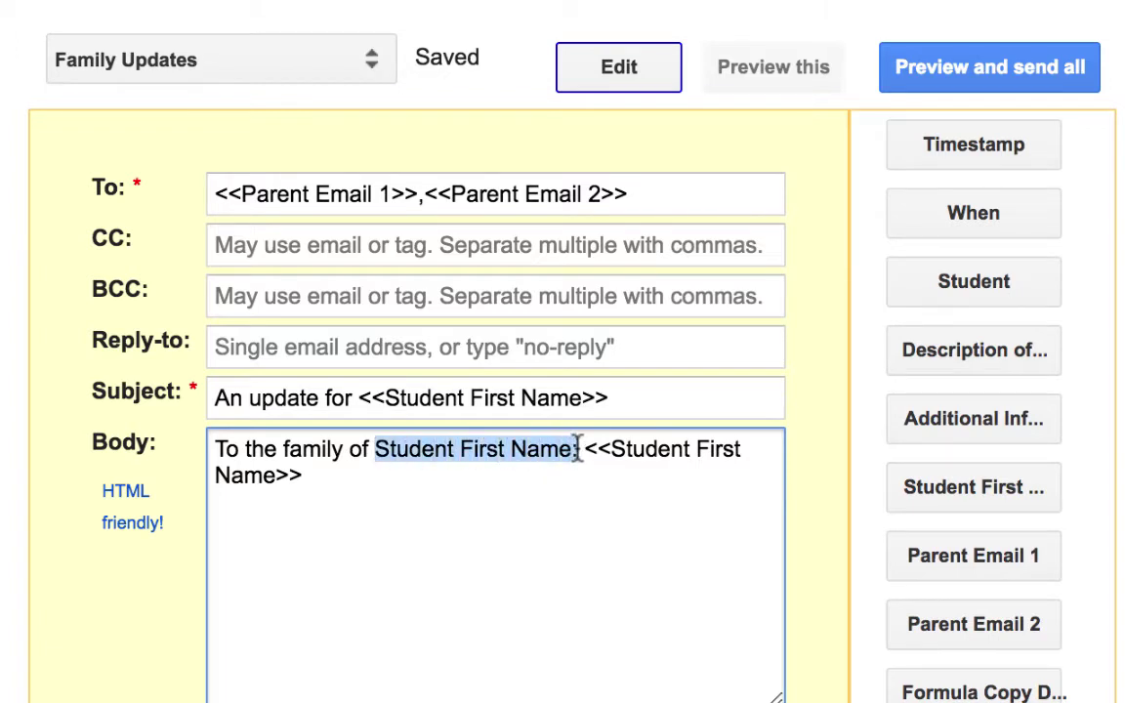
{"action": "key", "text": "BackSpace"}
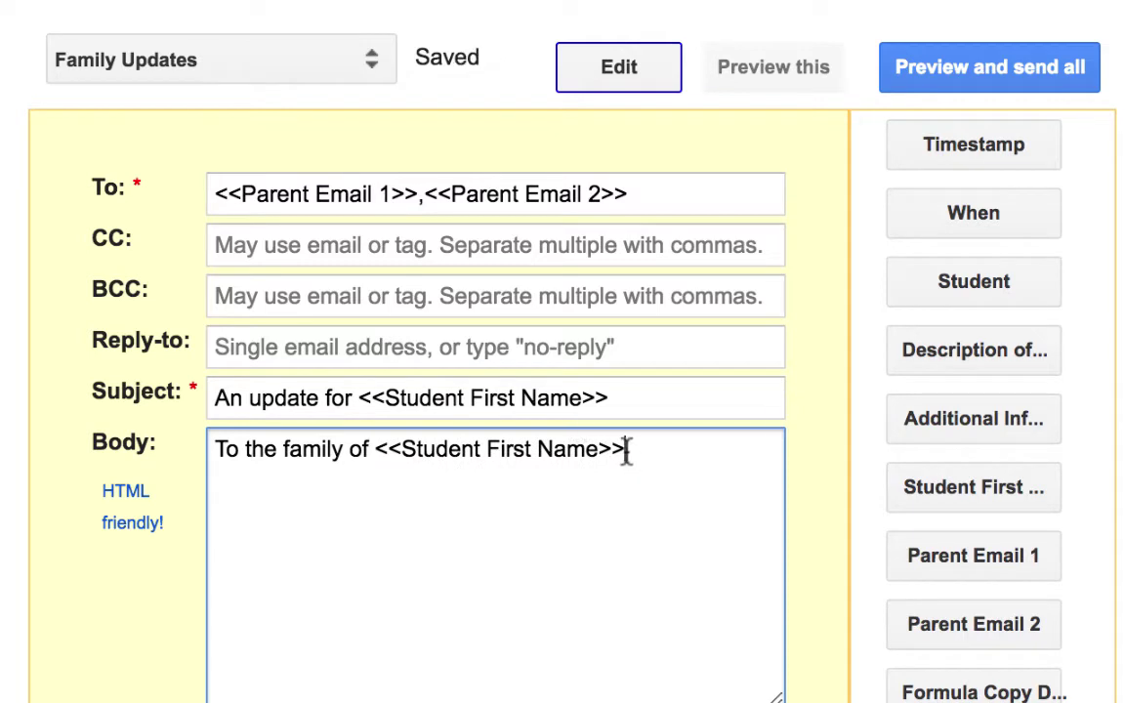
{"action": "type", "text": ","}
{"action": "key", "text": "Return"}
{"action": "key", "text": "Return"}
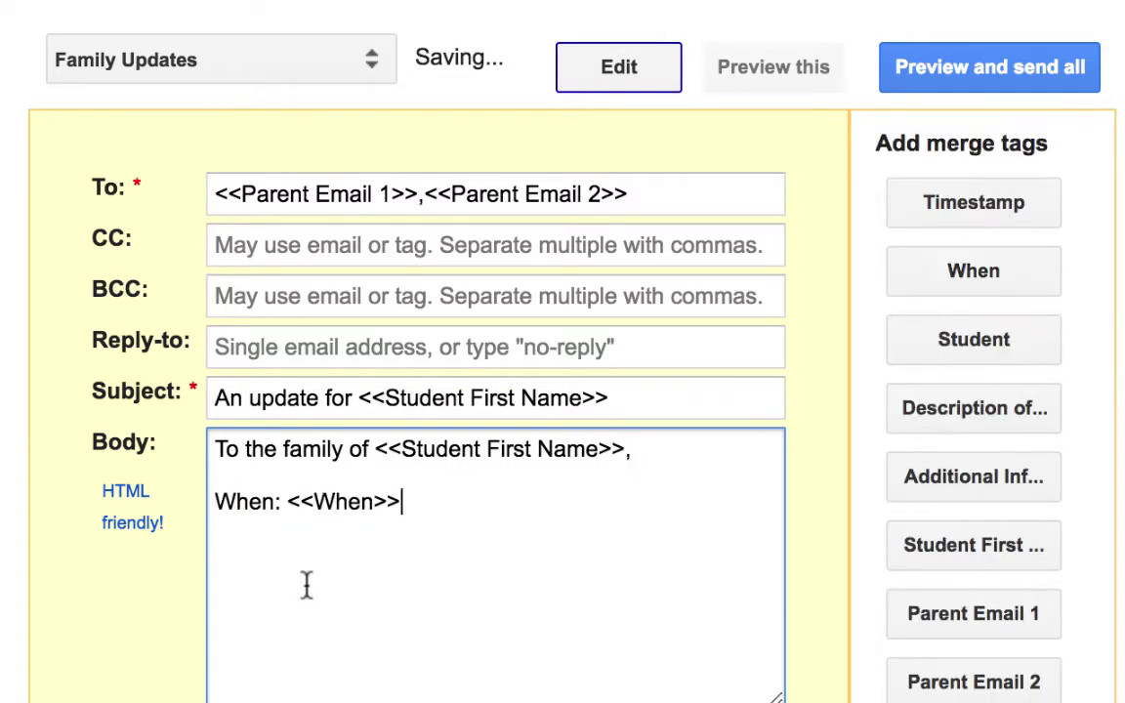
Add When, Student First Name and Description of Event/Incident tags to the body without their labels
{"action": "left_click_drag", "start_coordinate": [285, 501], "coordinate": [120, 510]}
{"action": "key", "text": "BackSpace"}
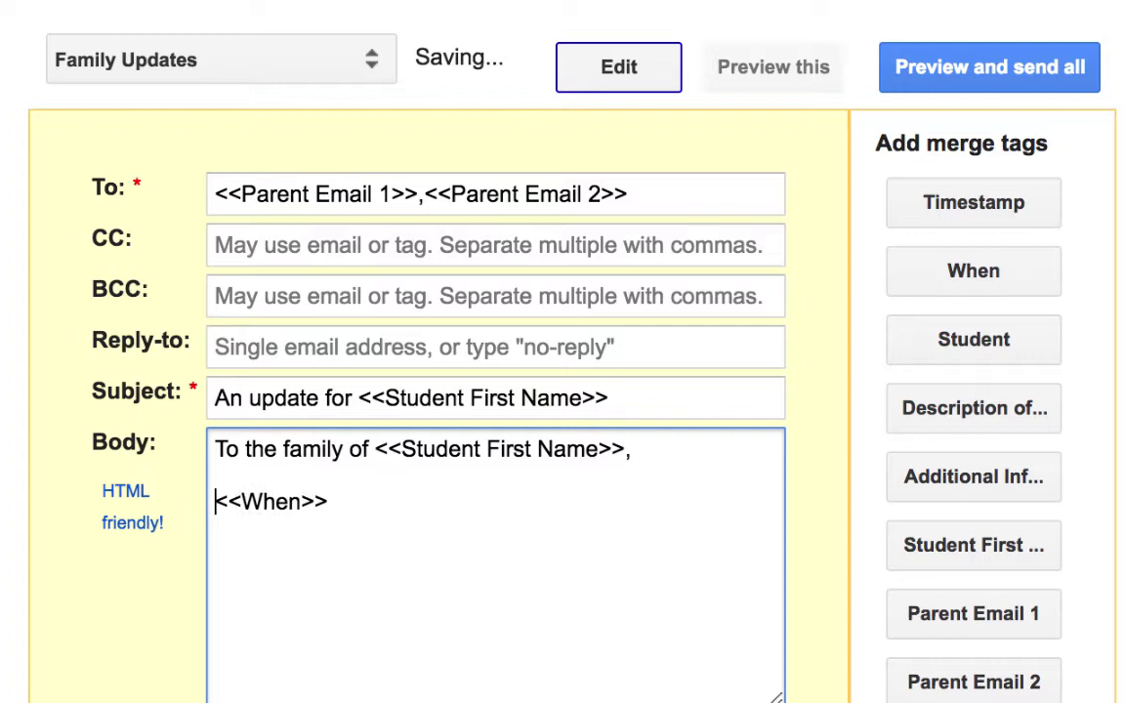
{"action": "key", "text": "End"}
{"action": "left_click", "coordinate": [892, 554]}
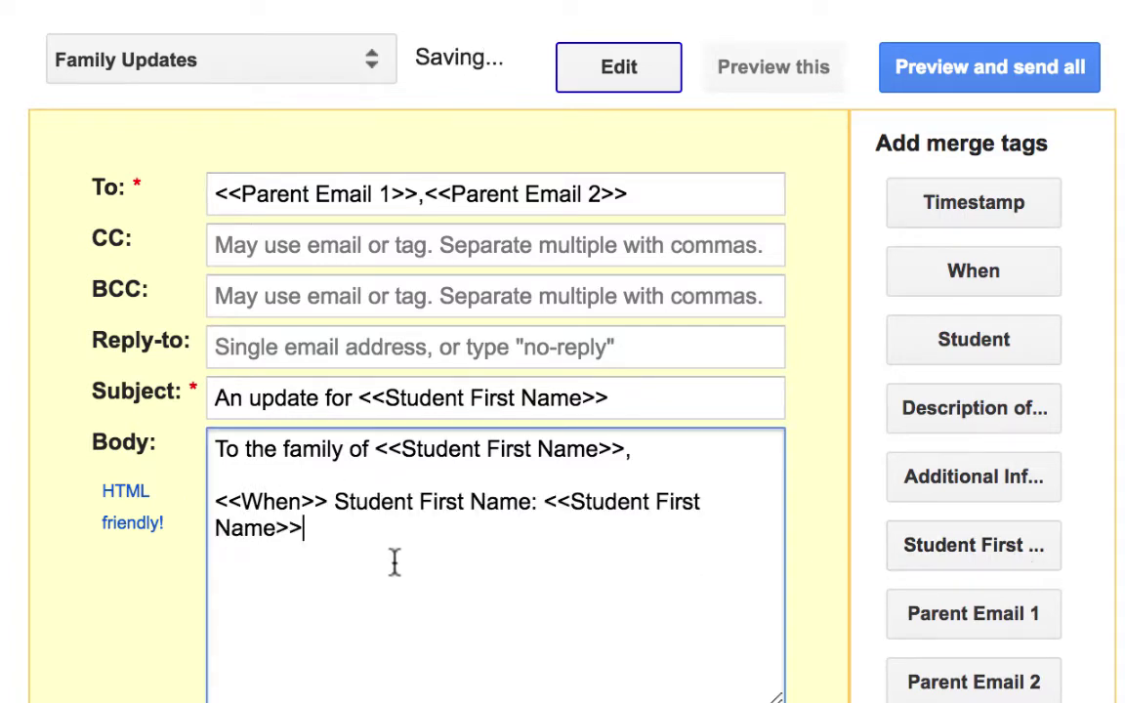
{"action": "left_click_drag", "start_coordinate": [543, 502], "coordinate": [334, 502]}
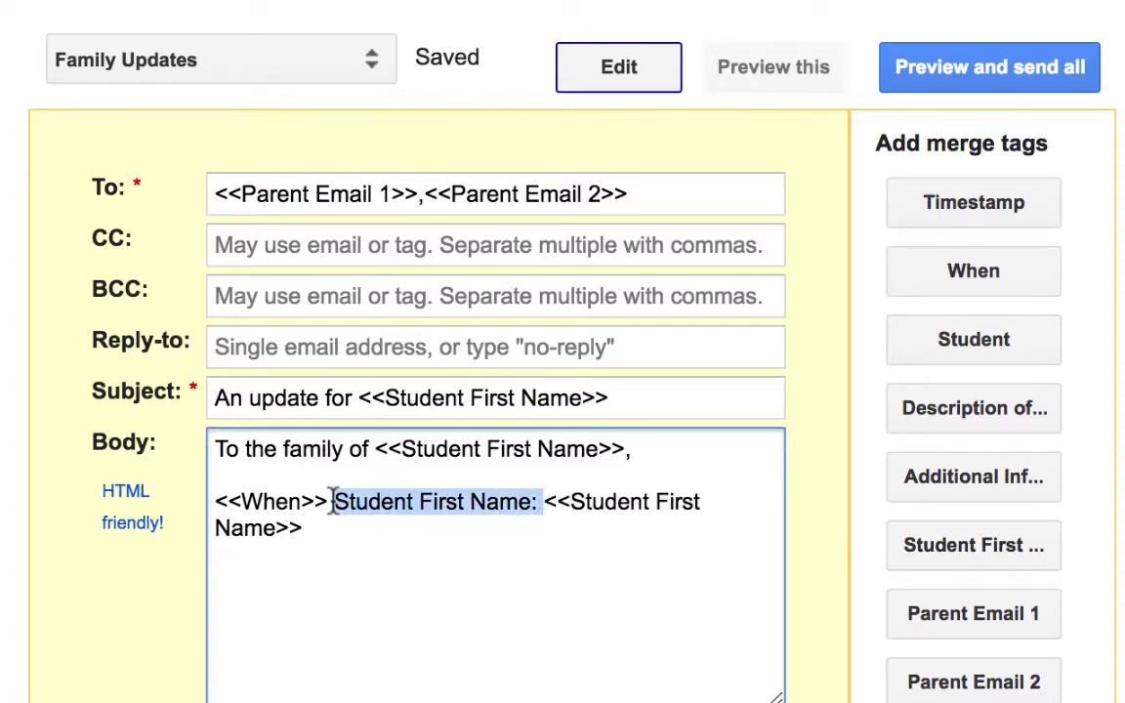
{"action": "key", "text": "BackSpace"}
{"action": "left_click", "coordinate": [1028, 426]}
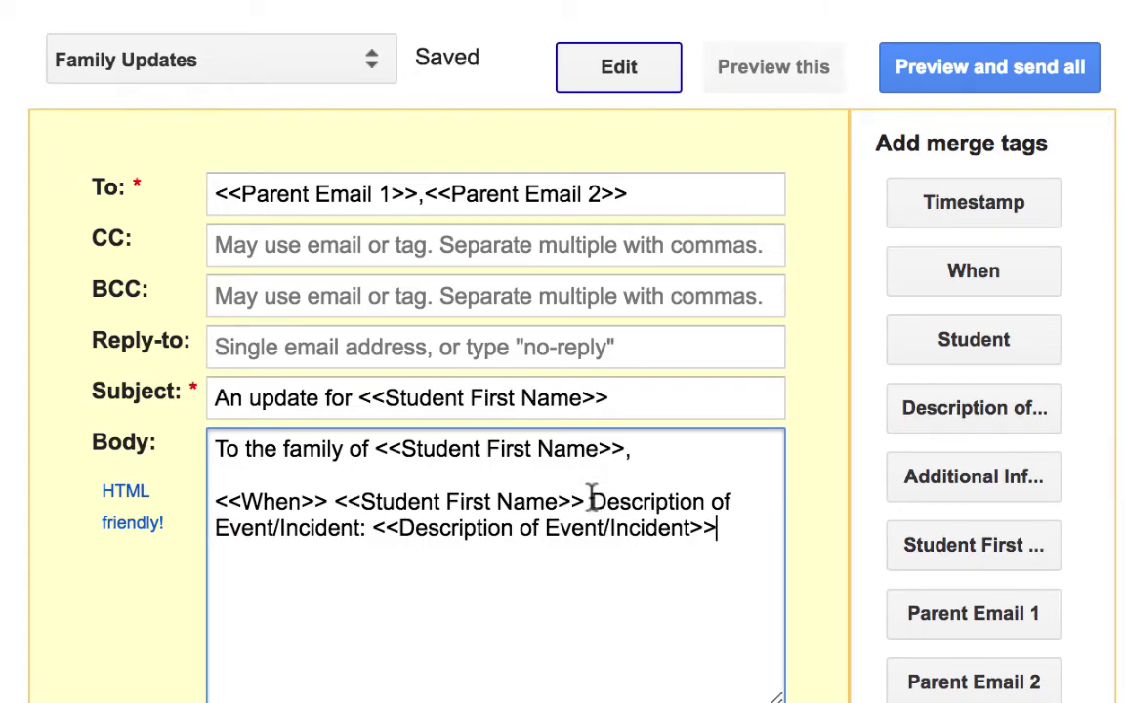
{"action": "left_click_drag", "start_coordinate": [591, 501], "coordinate": [381, 527]}
{"action": "key", "text": "BackSpace"}
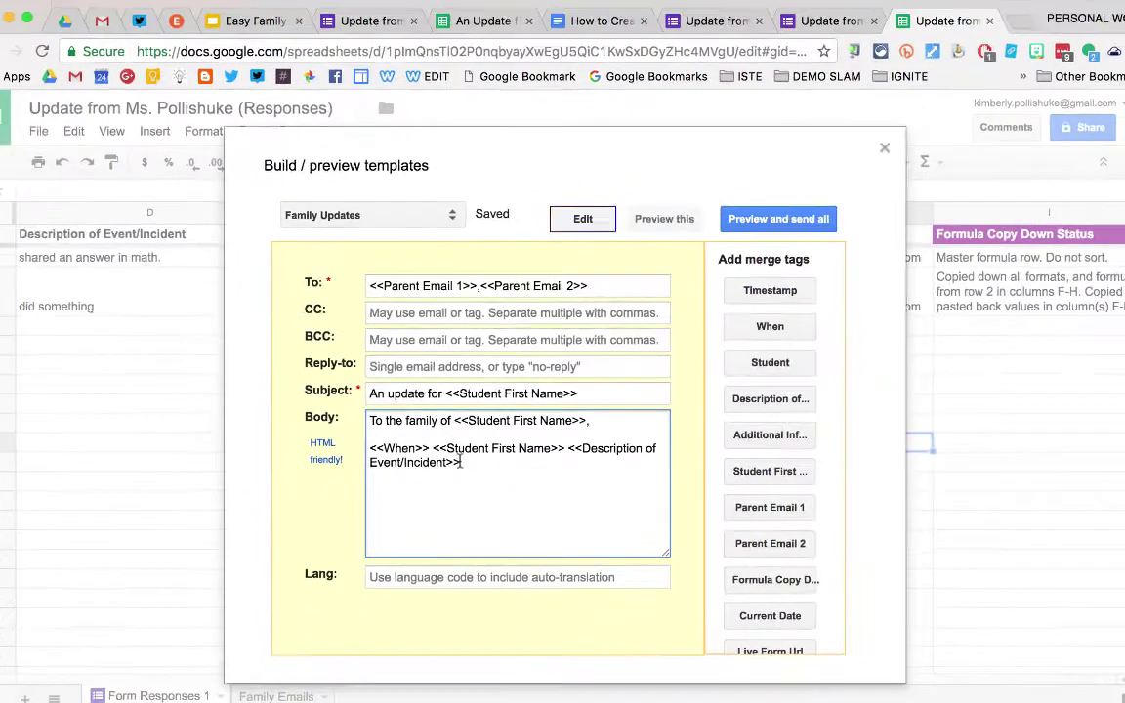
{"action": "left_click", "coordinate": [811, 40]}
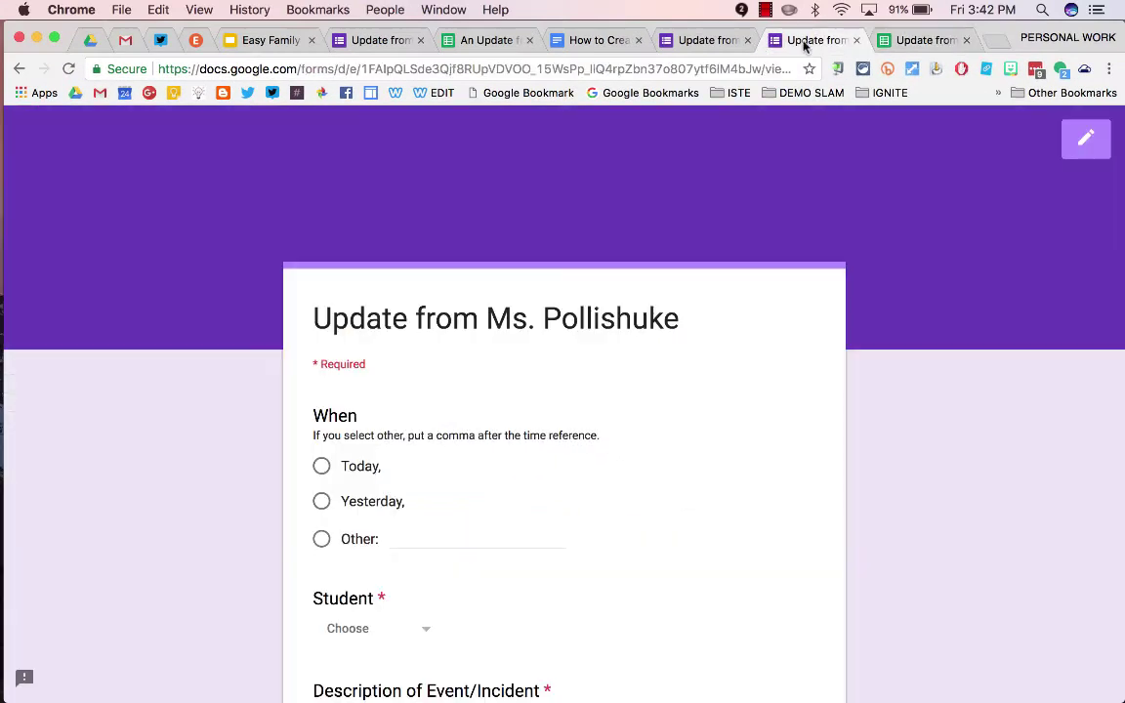
{"action": "scroll", "coordinate": [532, 420], "scroll_direction": "down", "scroll_amount": 5}
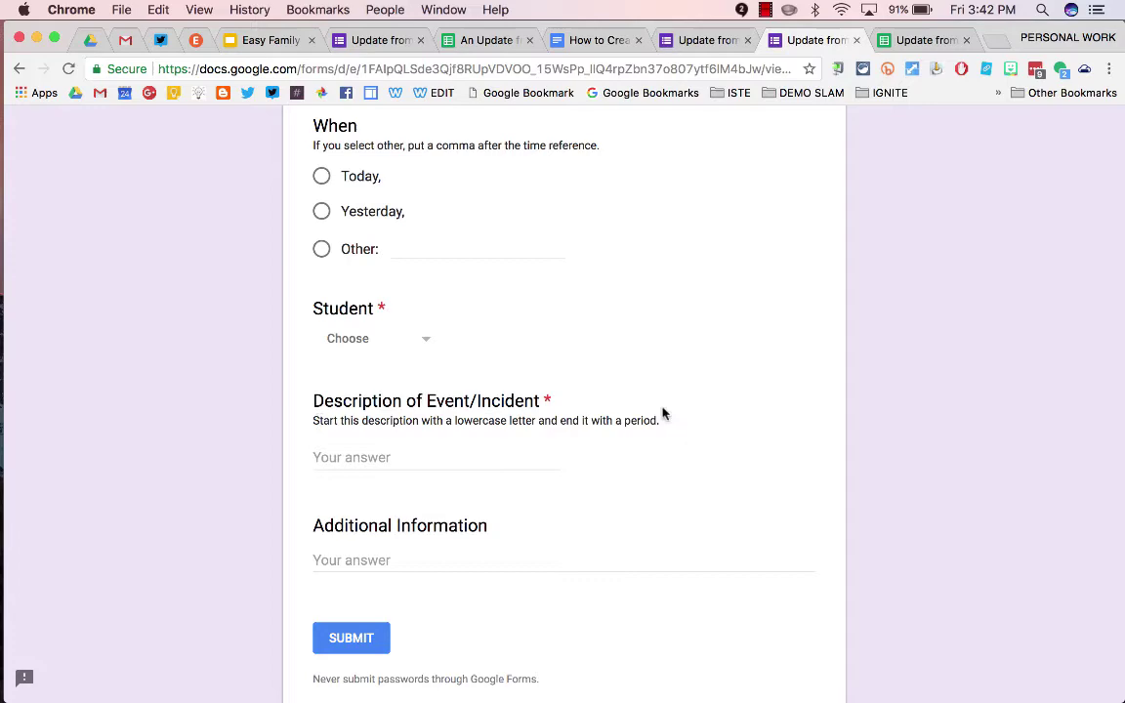
{"action": "left_click", "coordinate": [892, 40]}
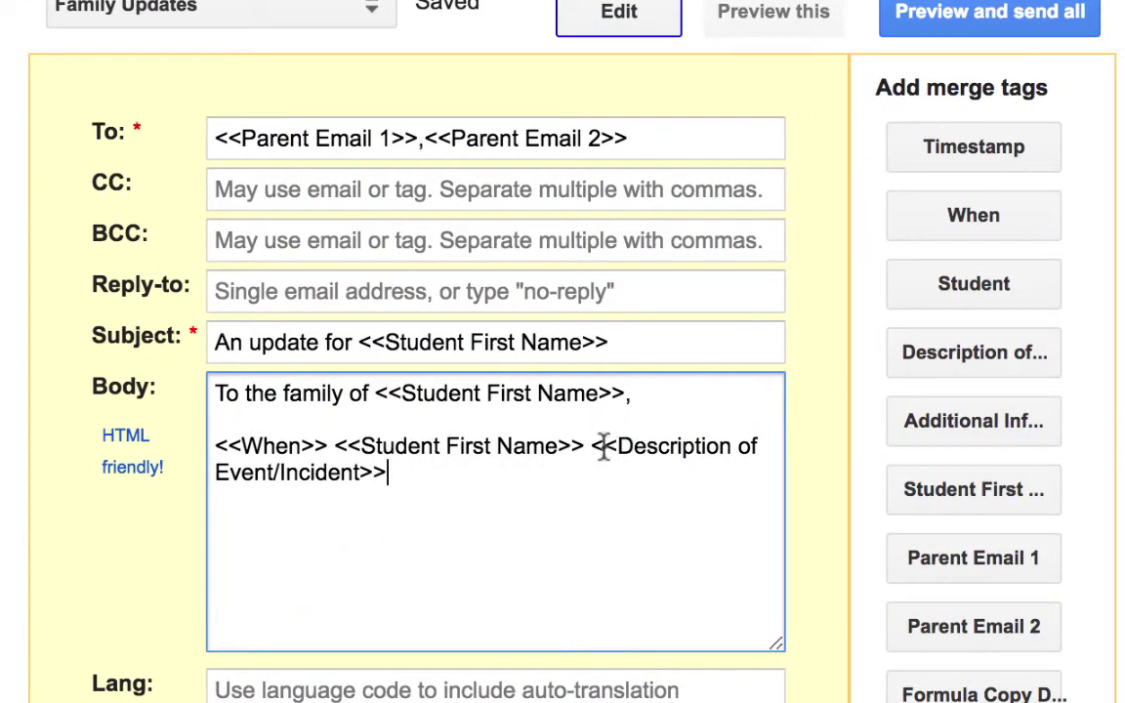
Add the Additional Information tag, without its label, followed by the closing sentence on its own paragraph
{"action": "left_click", "coordinate": [395, 475]}
{"action": "key", "text": "Return"}
{"action": "key", "text": "Return"}
{"action": "type", "text": "Additional Information: <<Additional Information>>"}
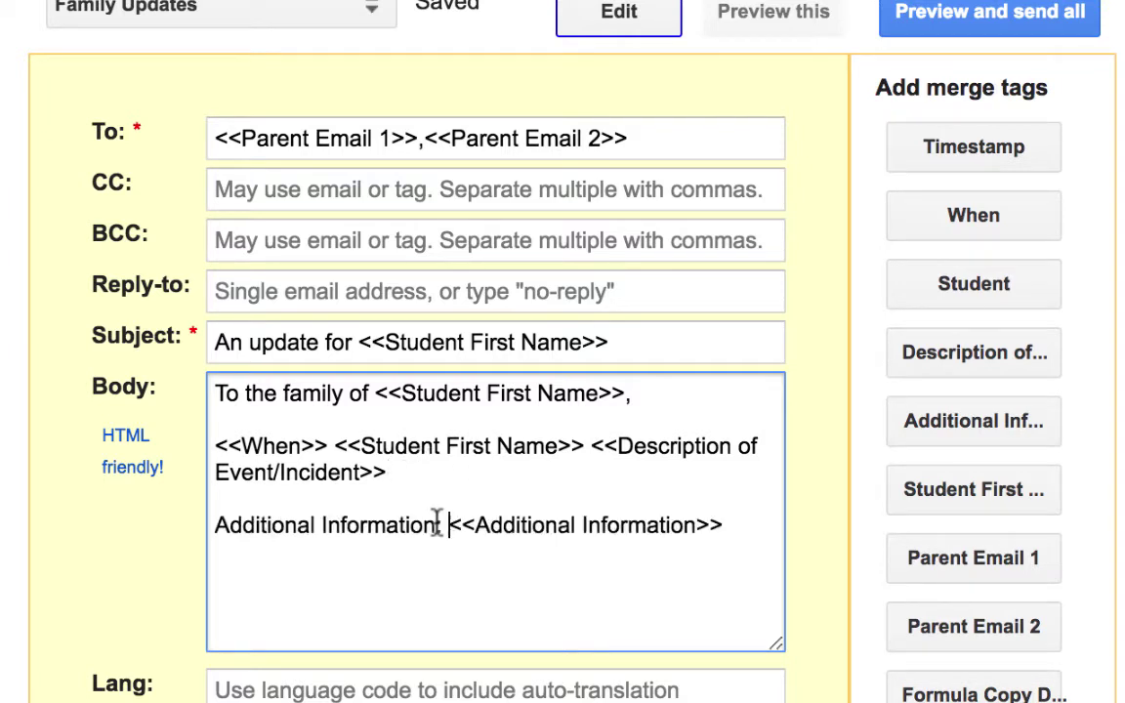
{"action": "left_click_drag", "start_coordinate": [435, 525], "coordinate": [144, 524]}
{"action": "key", "text": "BackSpace"}
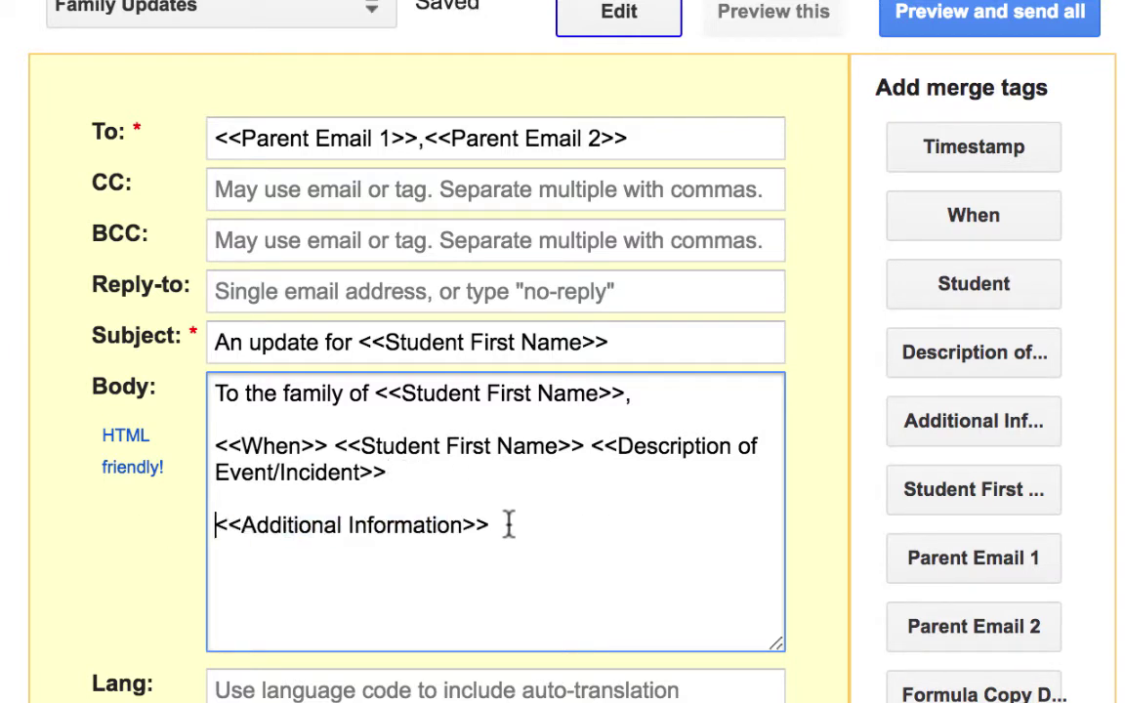
{"action": "left_click", "coordinate": [497, 525]}
{"action": "key", "text": "Return"}
{"action": "key", "text": "Return"}
{"action": "type", "text": "Please feel free to contact me with anyadditional questions."}
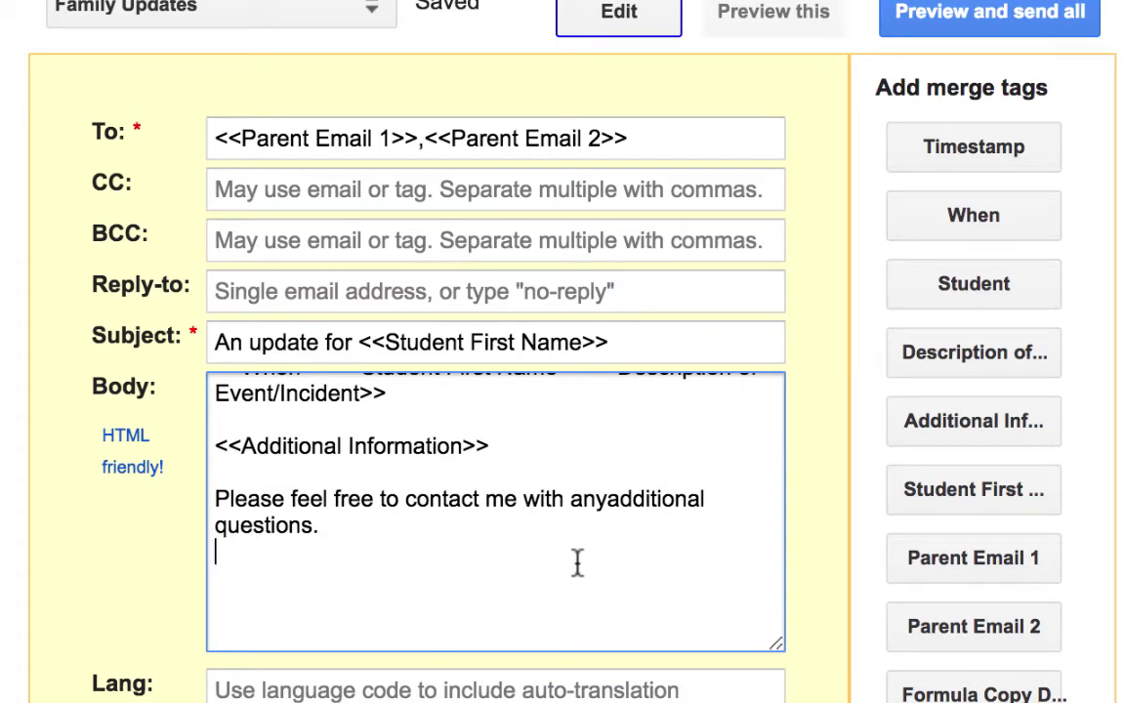
{"action": "key", "text": "BackSpace"}
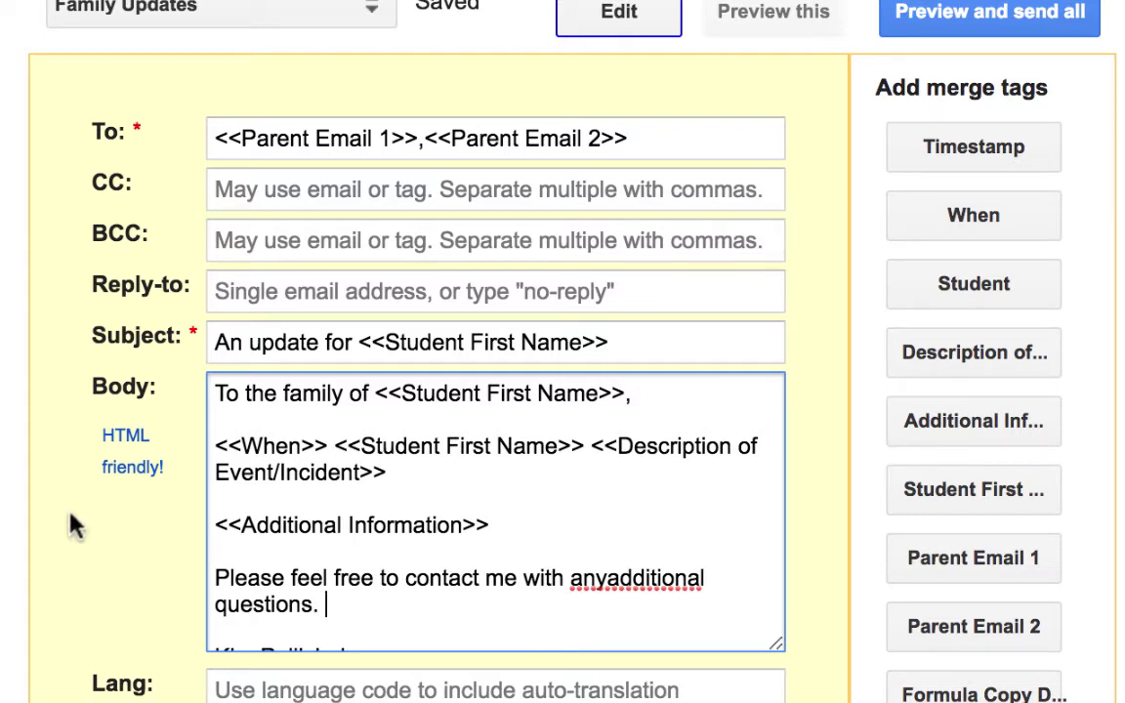
Wrap the closing sentence in <i>…</i> tags and finish the signature line below it
{"action": "left_click", "coordinate": [213, 577]}
{"action": "type", "text": "<i>"}
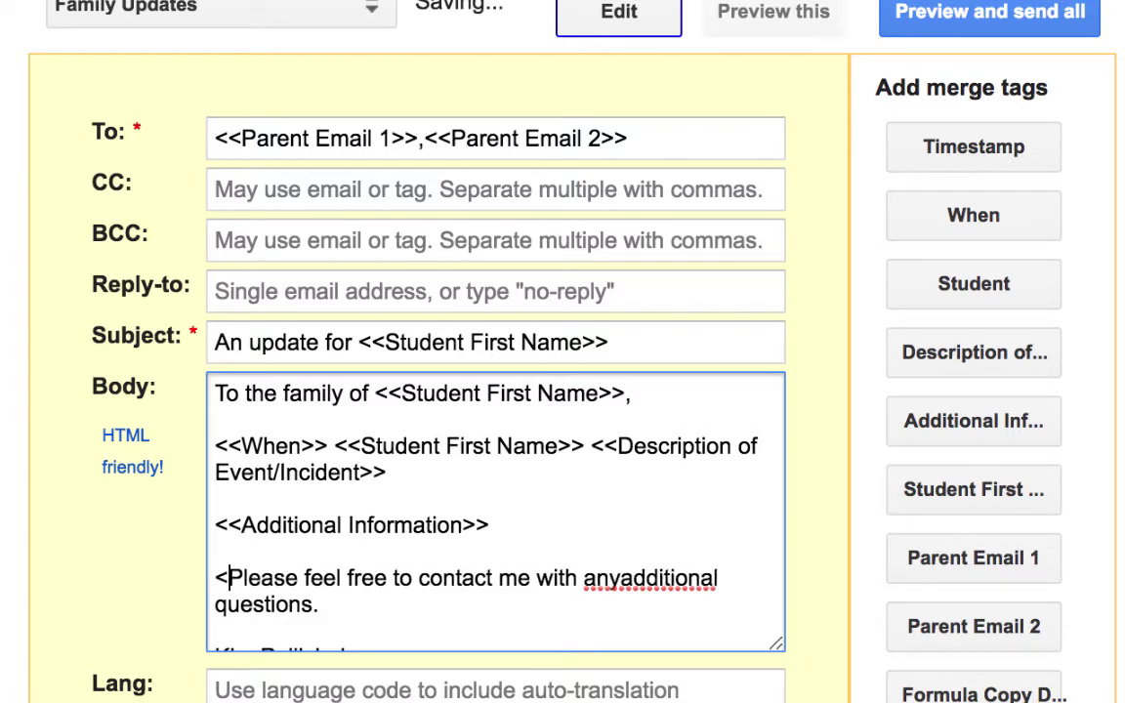
{"action": "left_click", "coordinate": [344, 607]}
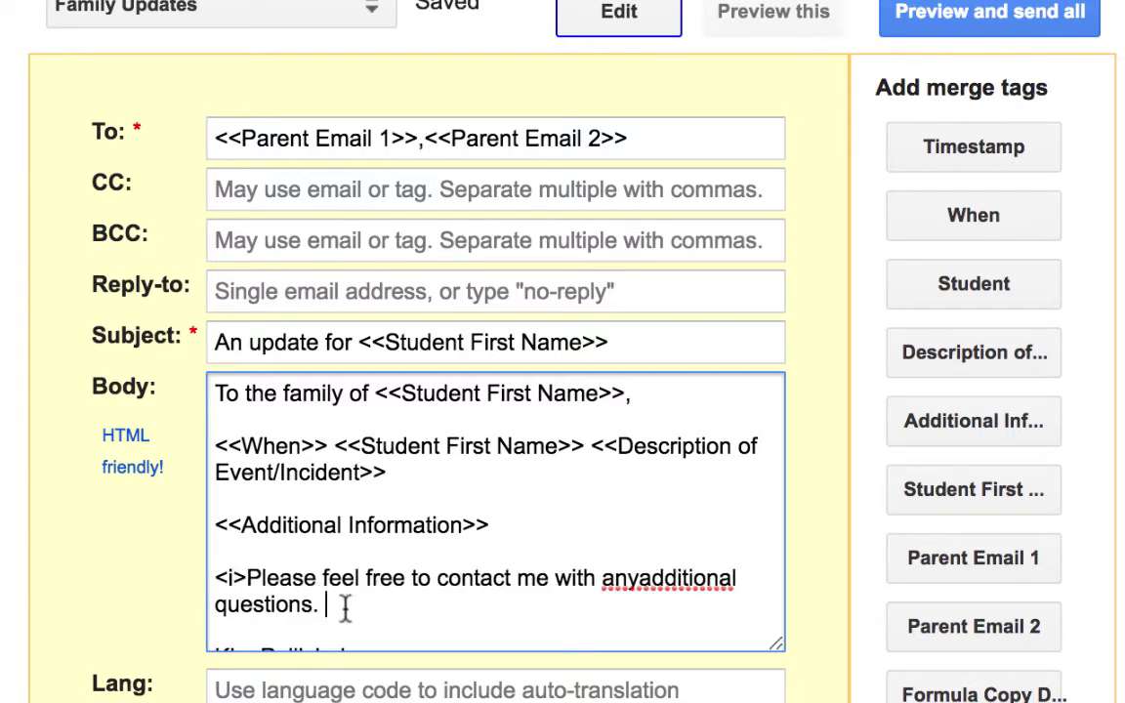
{"action": "type", "text": "</i>"}
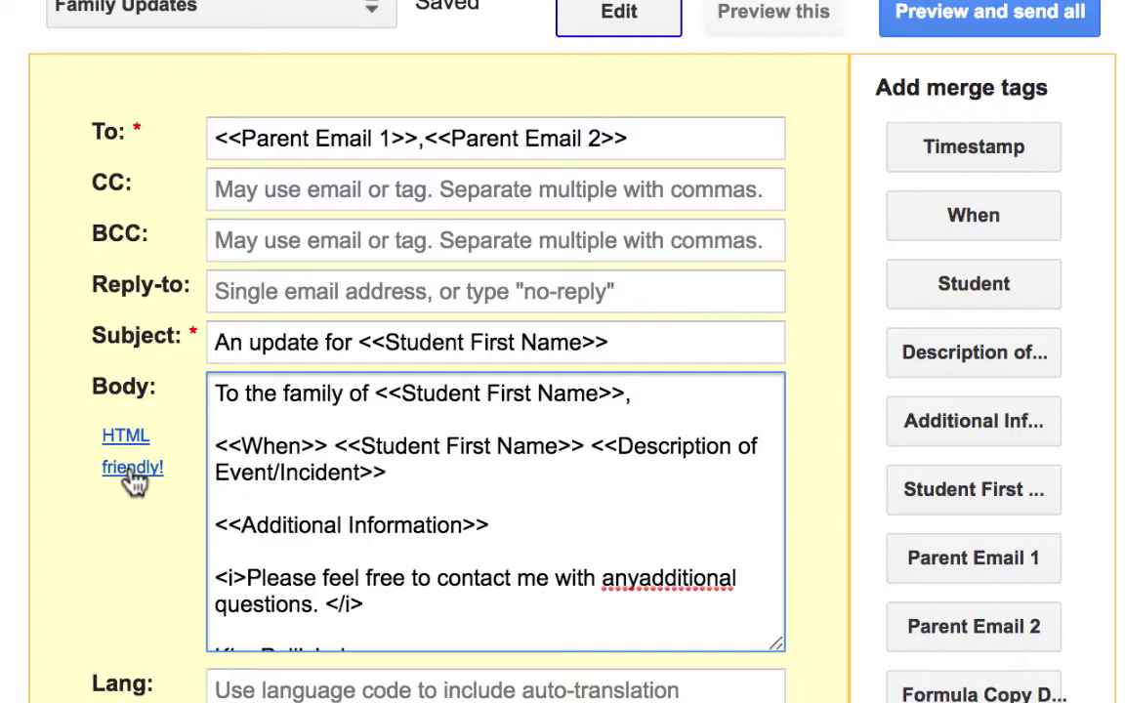
{"action": "scroll", "coordinate": [454, 435], "scroll_direction": "down", "scroll_amount": 1}
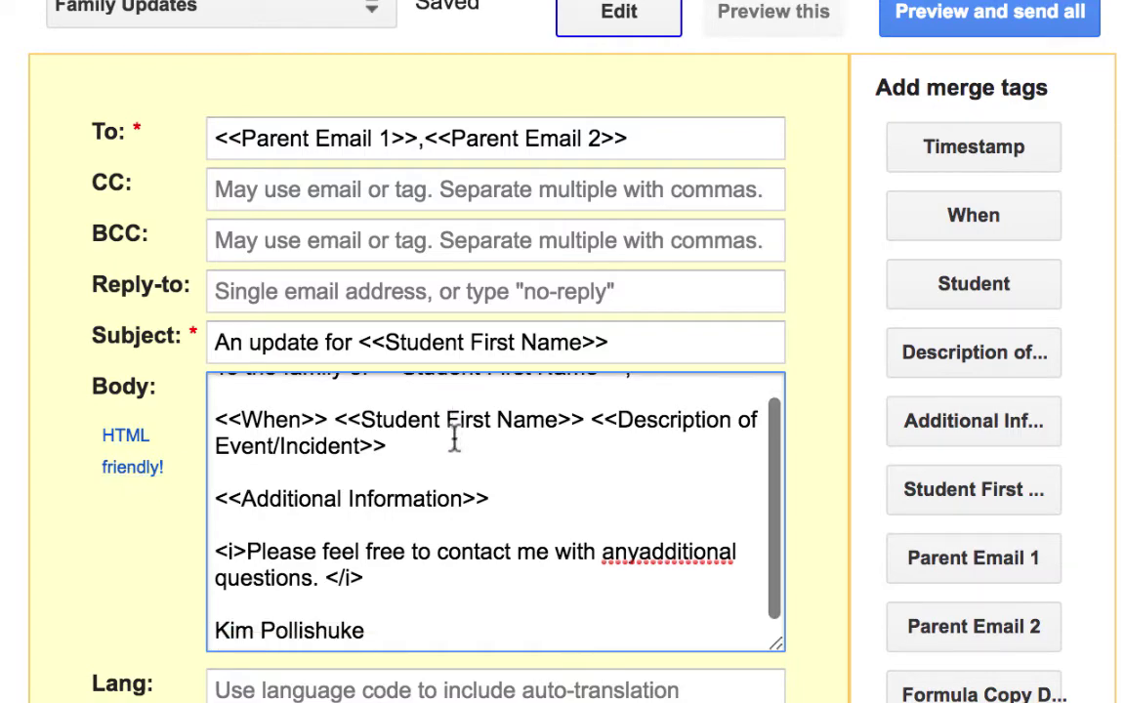
{"action": "left_click_drag", "start_coordinate": [369, 630], "coordinate": [111, 637]}
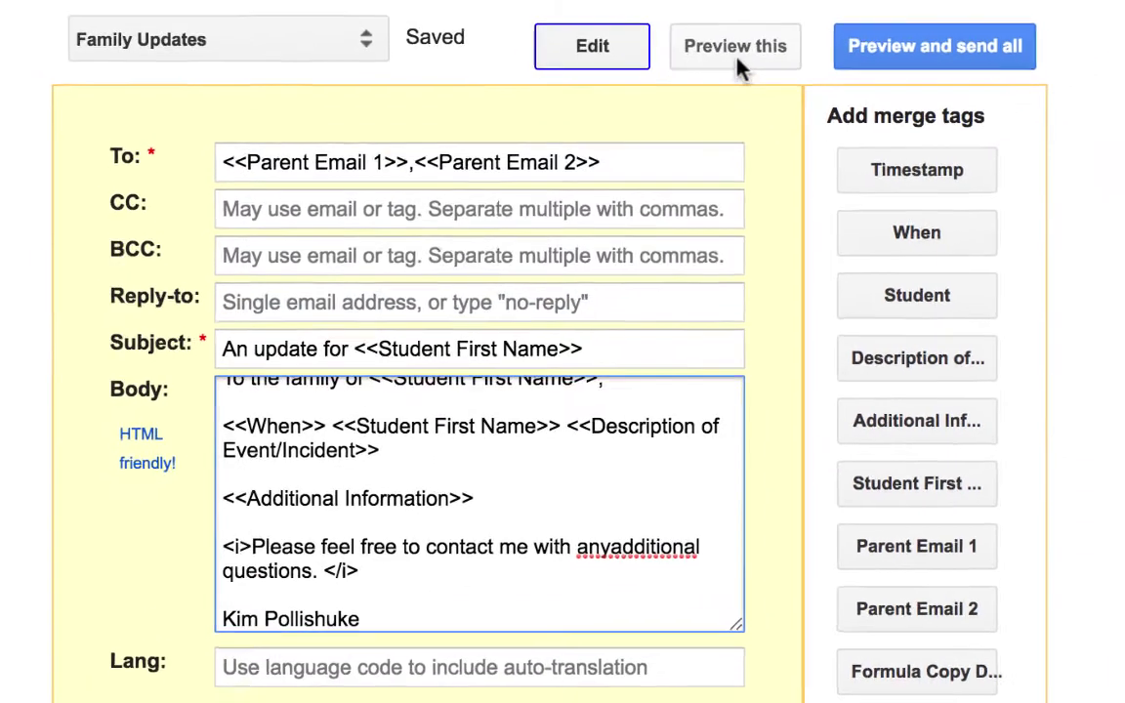
Insert the missing space in 'any additional', re-preview the merged email, then open Preview and send all
{"action": "left_click", "coordinate": [777, 19]}
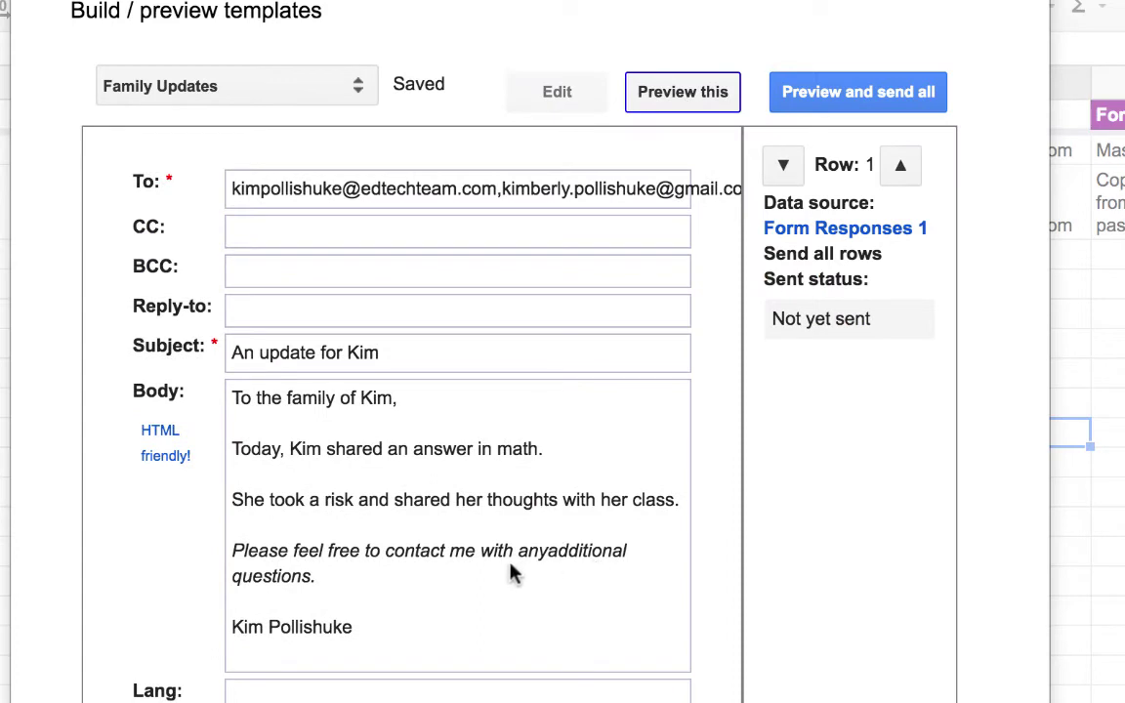
{"action": "left_click", "coordinate": [583, 92]}
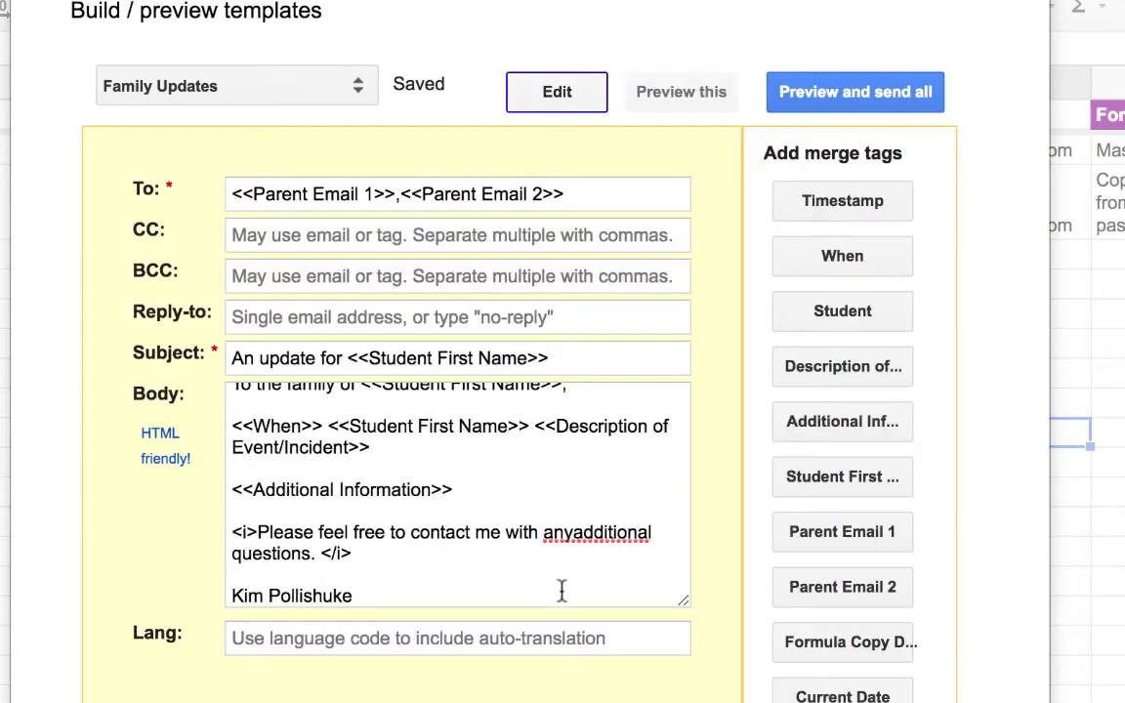
{"action": "left_click", "coordinate": [572, 532]}
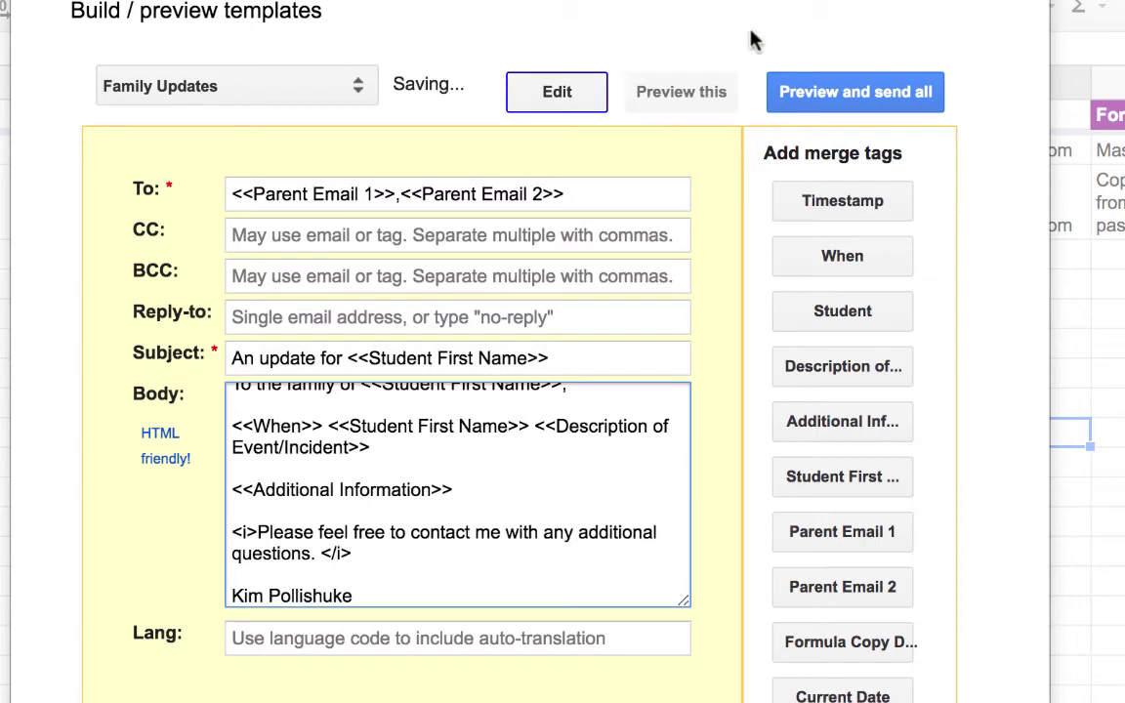
{"action": "left_click", "coordinate": [718, 92]}
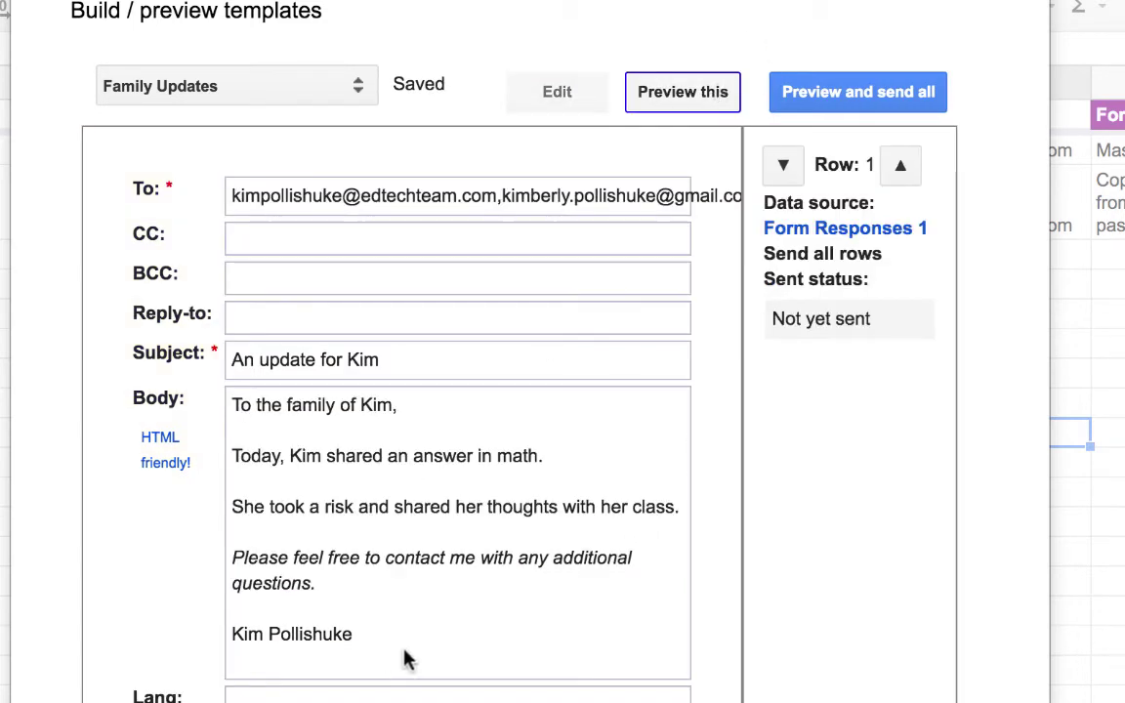
{"action": "left_click", "coordinate": [869, 100]}
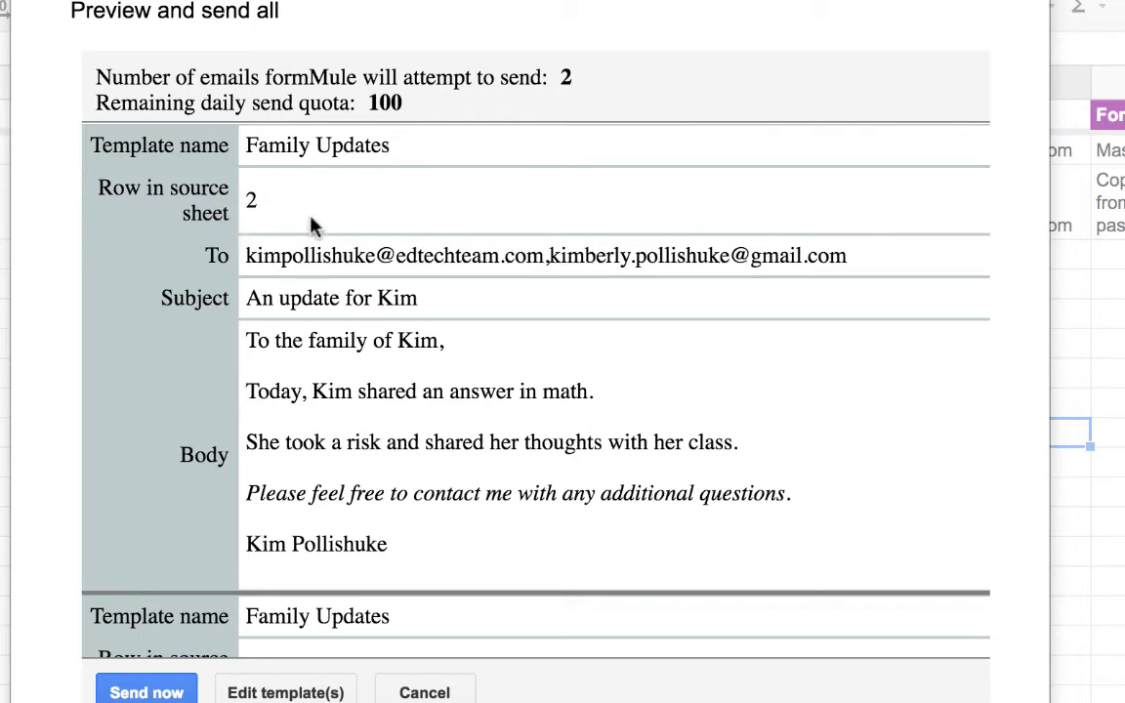
Scroll through the merged emails for rows 2 and 3, then cancel without sending
{"action": "scroll", "coordinate": [312, 222], "scroll_direction": "down", "scroll_amount": 2}
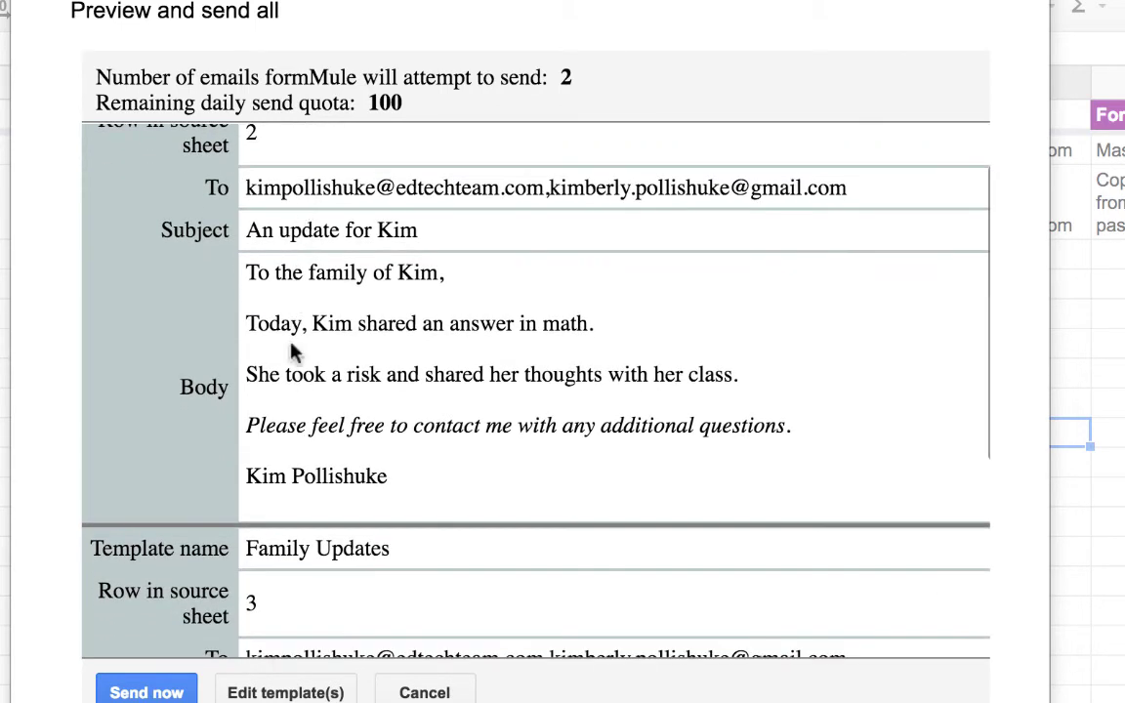
{"action": "scroll", "coordinate": [410, 476], "scroll_direction": "down", "scroll_amount": 5}
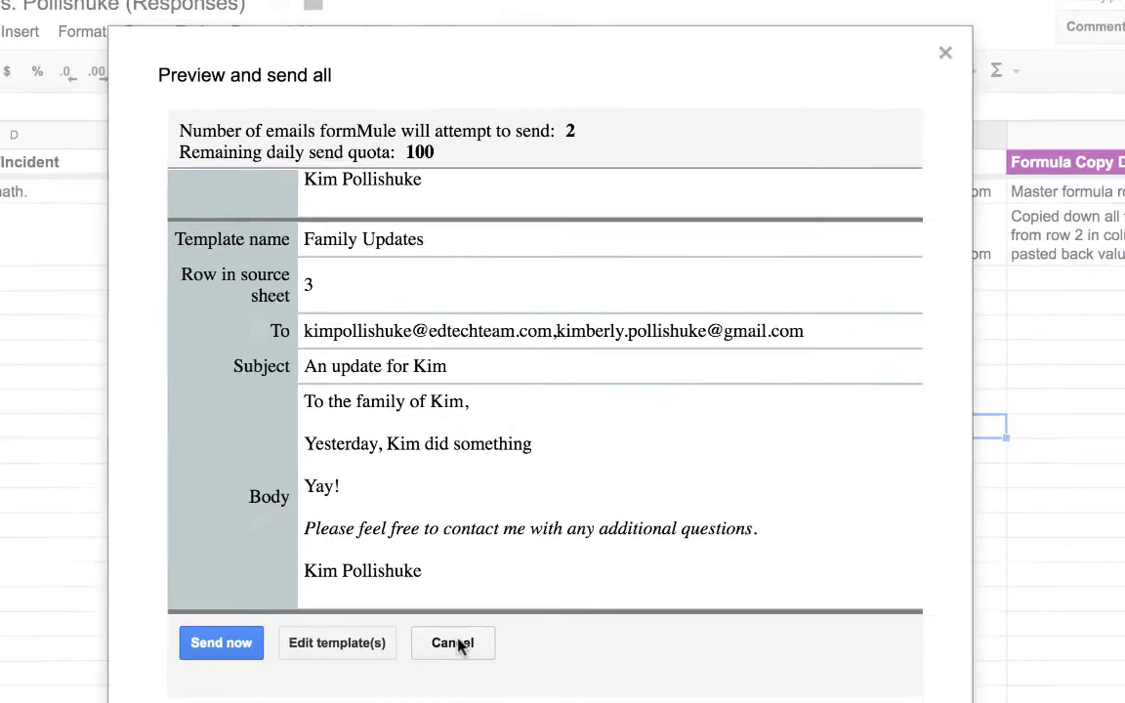
{"action": "left_click", "coordinate": [424, 692]}
Add a period to D3 so the description reads 'did something.'
{"action": "left_click", "coordinate": [431, 424]}
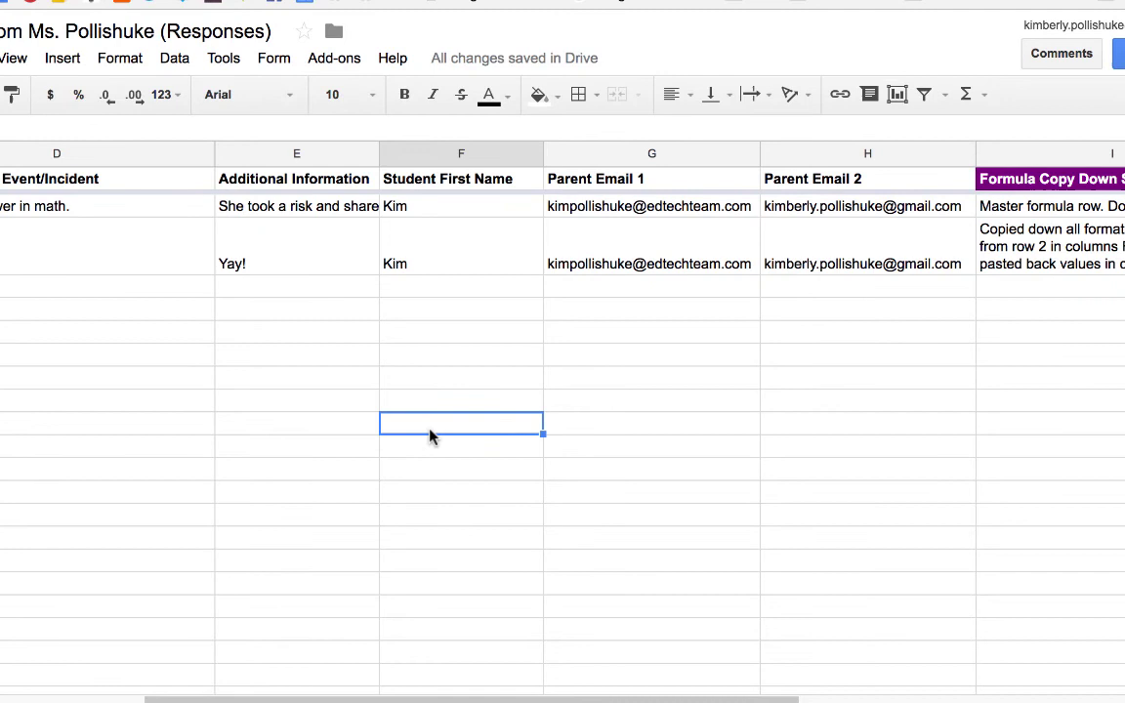
{"action": "left_click", "coordinate": [134, 274]}
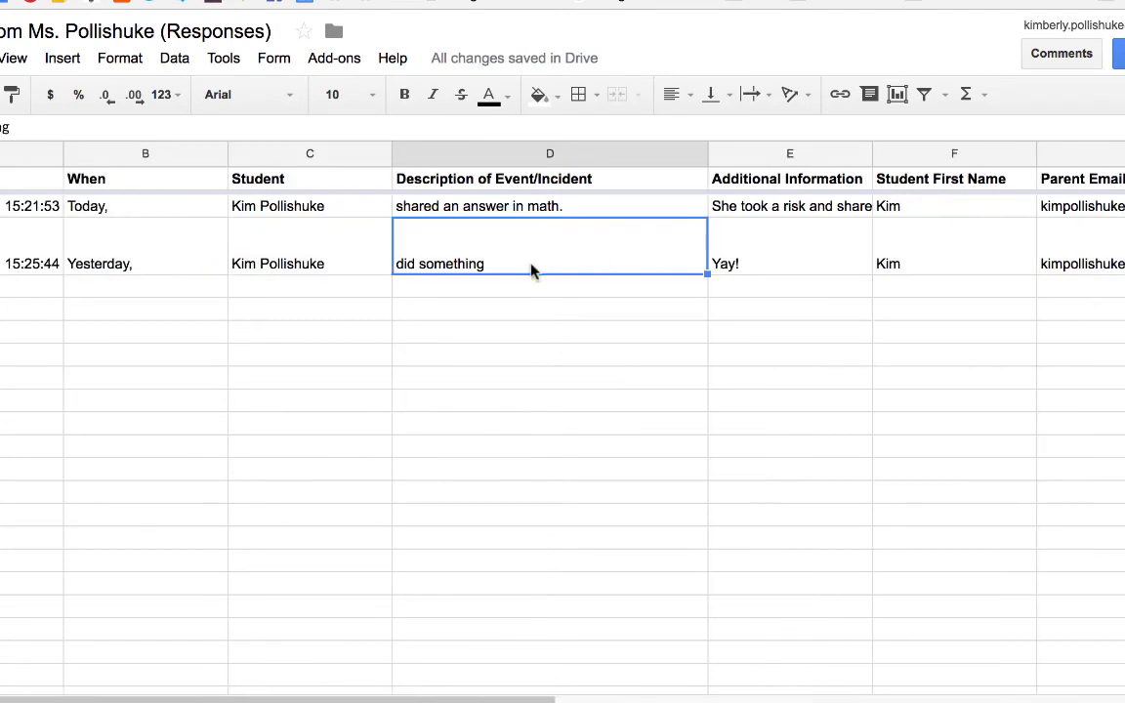
{"action": "double_click", "coordinate": [532, 271]}
{"action": "type", "text": "."}
{"action": "left_click", "coordinate": [524, 359]}
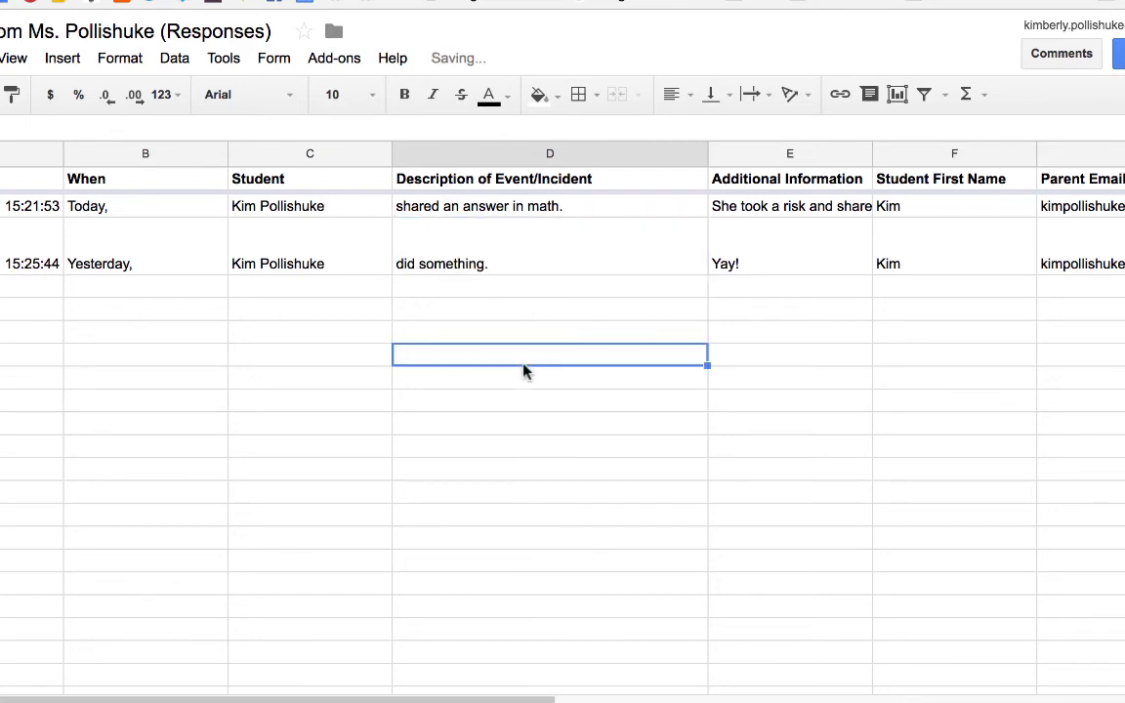
Reopen formMule's Preview and send all and scroll through both merged emails again
{"action": "left_click", "coordinate": [333, 61]}
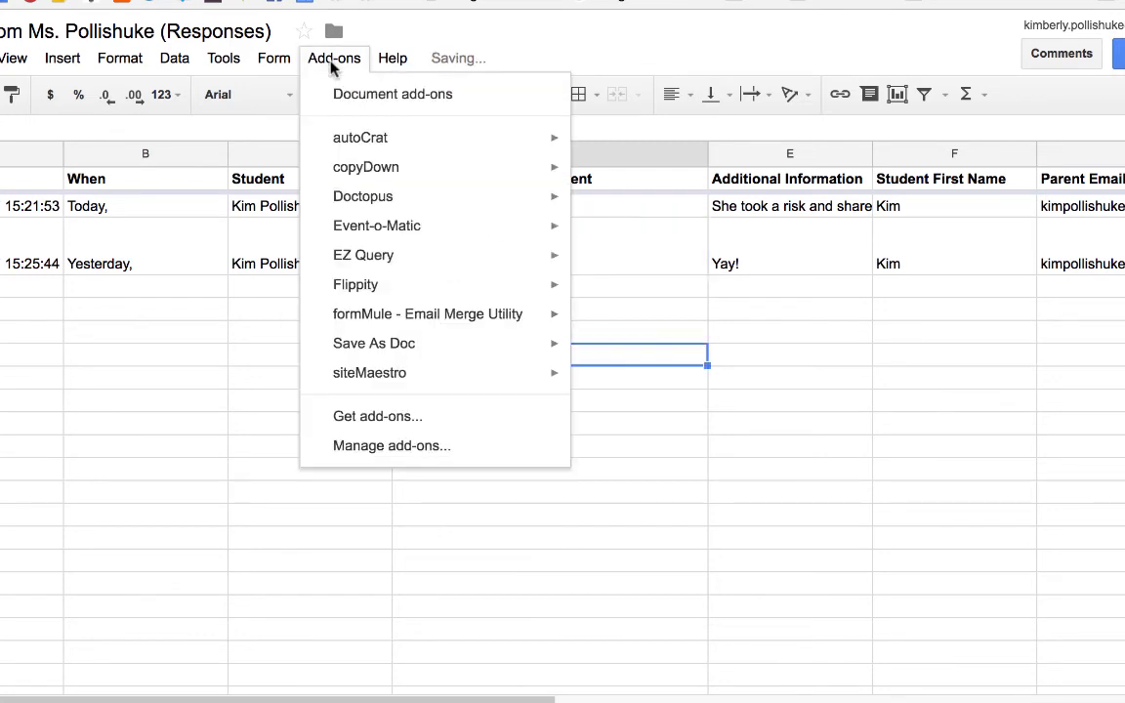
{"action": "mouse_move", "coordinate": [409, 315]}
{"action": "mouse_move", "coordinate": [679, 325]}
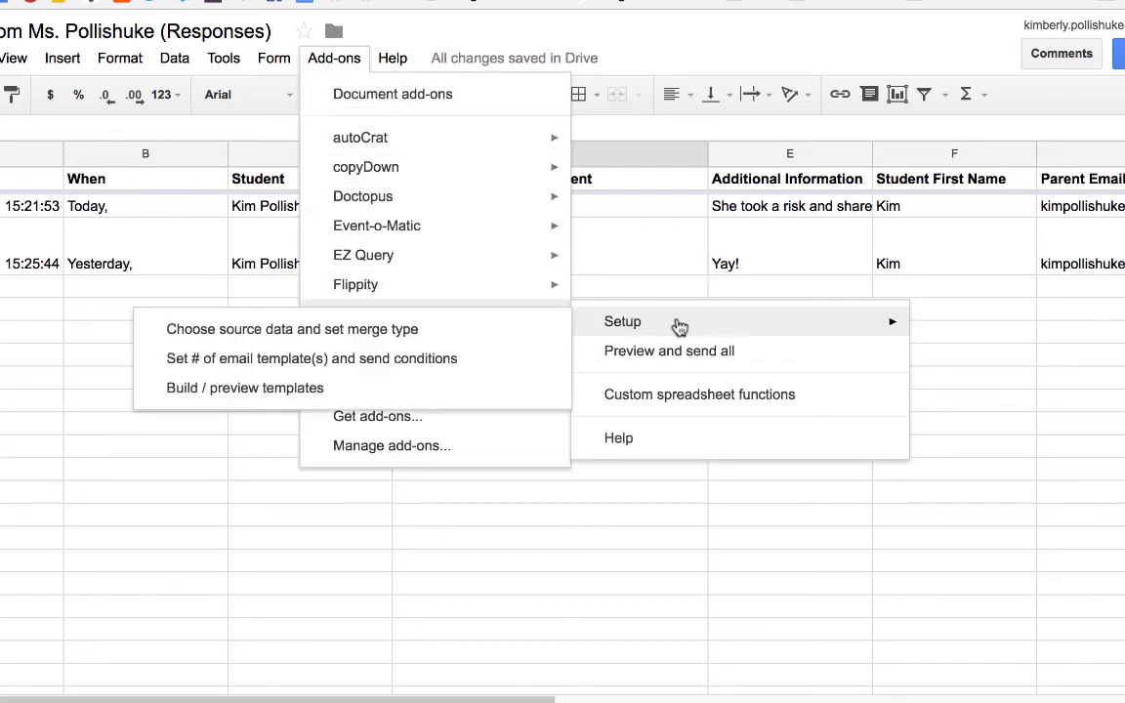
{"action": "left_click", "coordinate": [754, 357]}
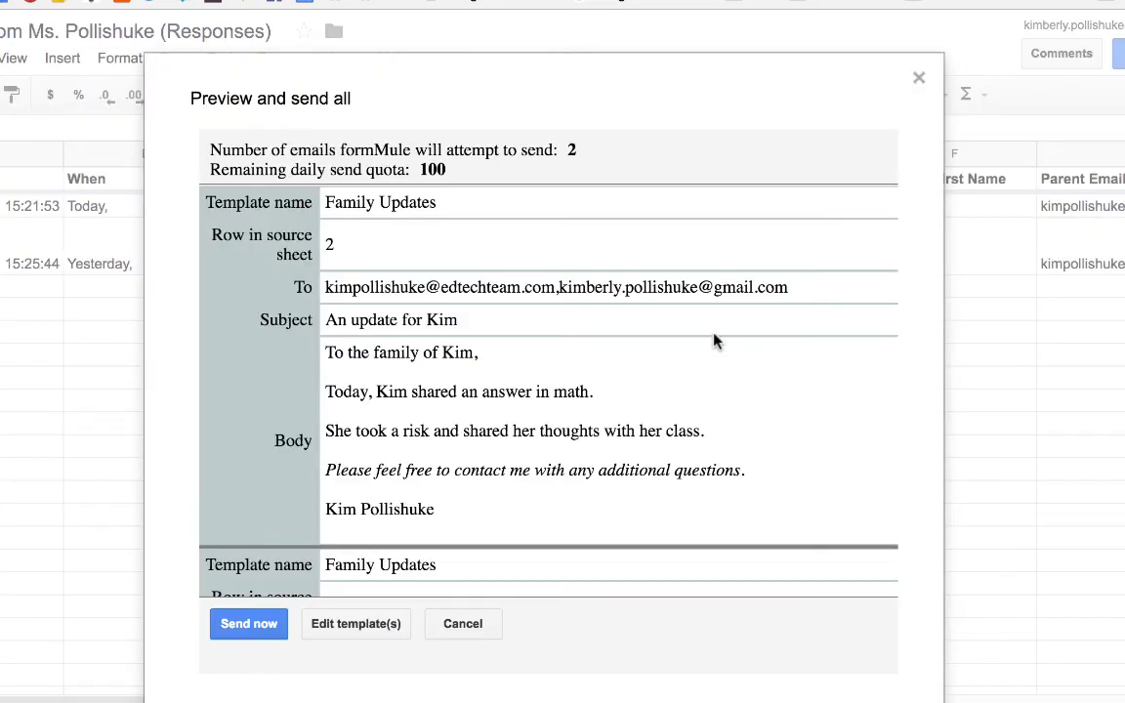
{"action": "scroll", "coordinate": [439, 515], "scroll_direction": "down", "scroll_amount": 3}
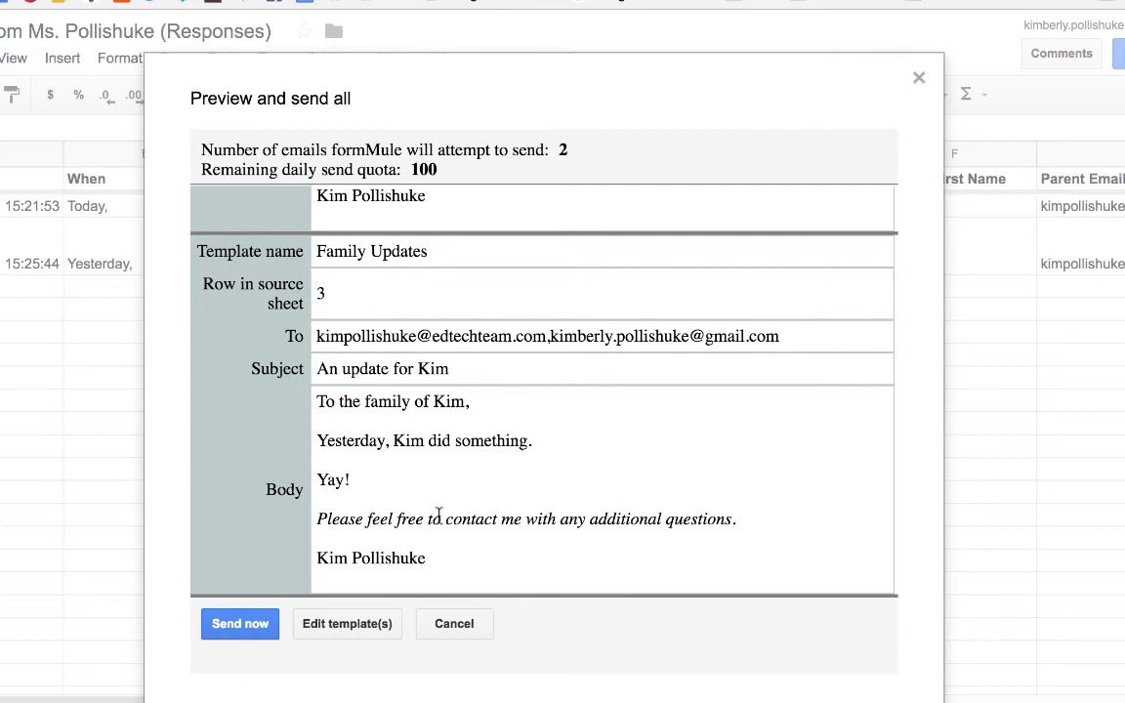
{"action": "scroll", "coordinate": [438, 515], "scroll_direction": "up", "scroll_amount": 3}
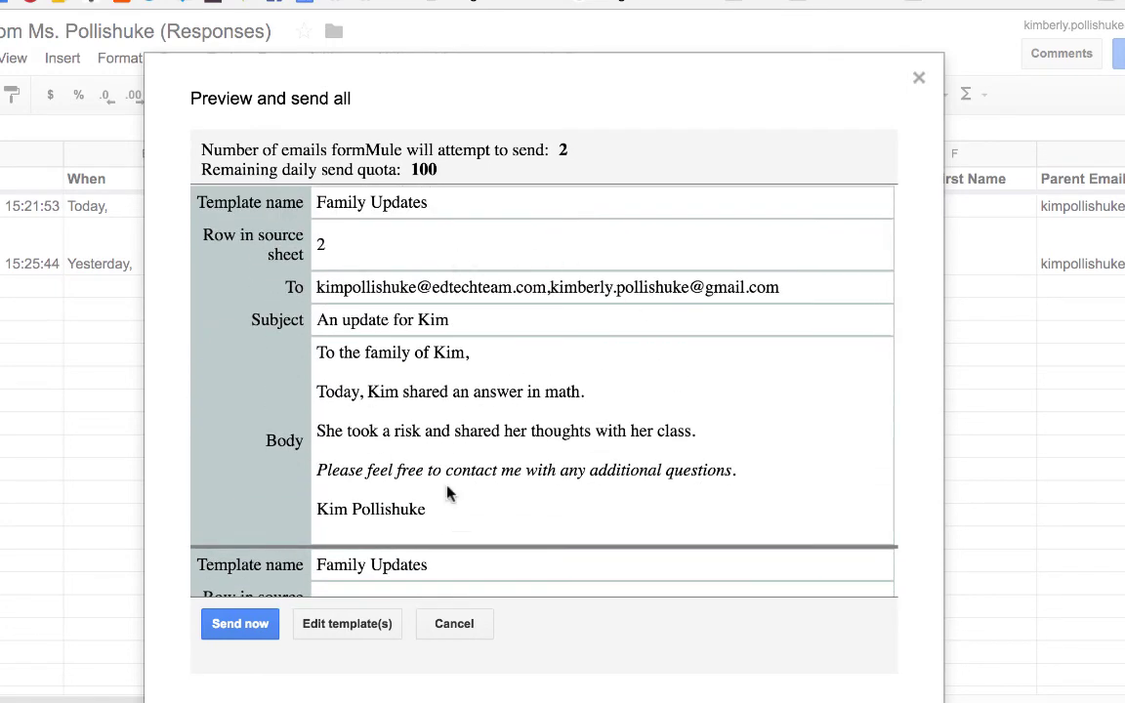
{"action": "scroll", "coordinate": [467, 500], "scroll_direction": "down", "scroll_amount": 3}
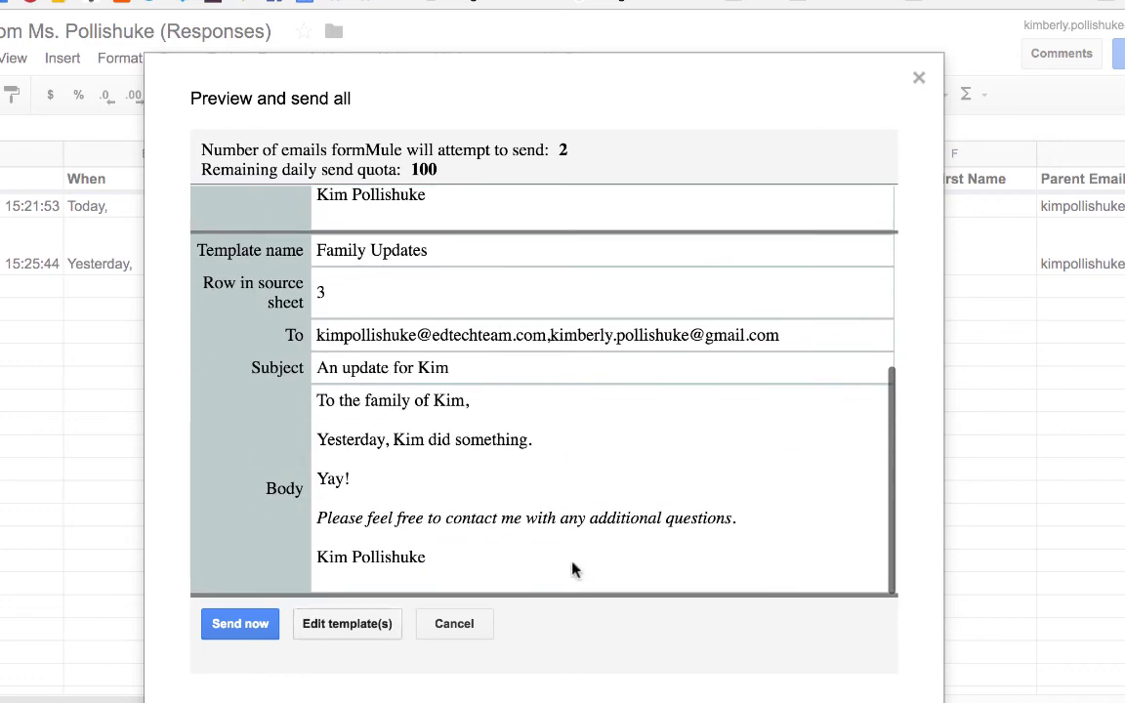
Dismiss the send preview and enter n/a as row 3's Family Updates send status in column J
{"action": "left_click", "coordinate": [458, 628]}
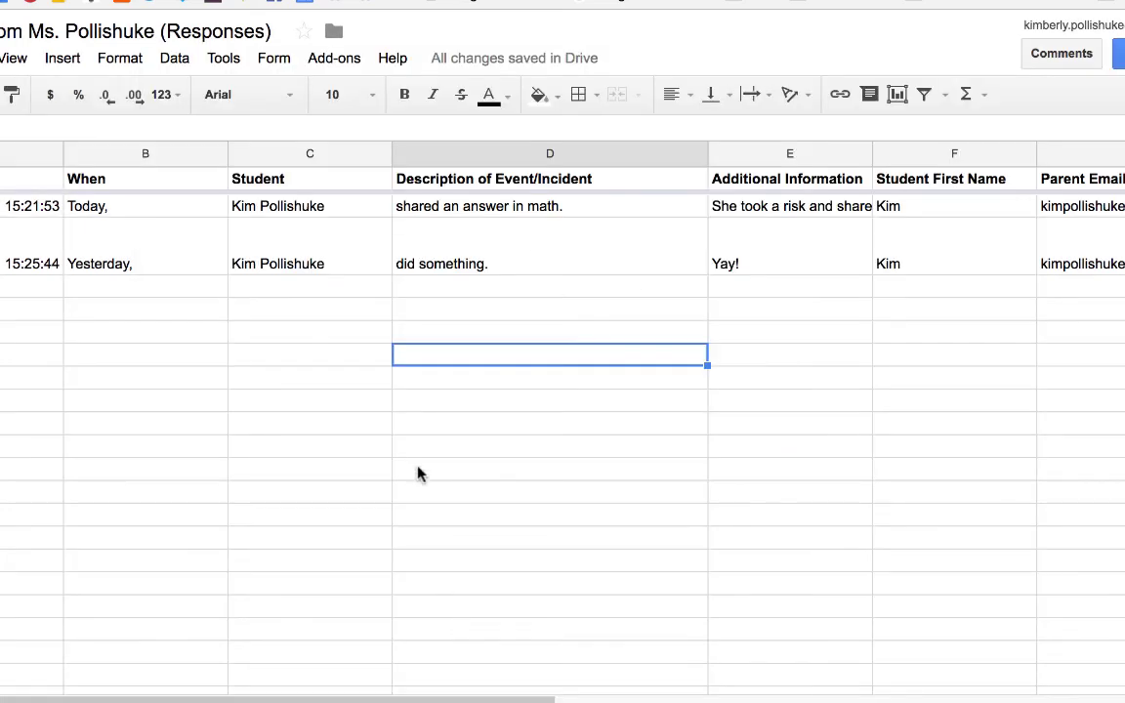
{"action": "scroll", "coordinate": [417, 474], "scroll_direction": "right", "scroll_amount": 10}
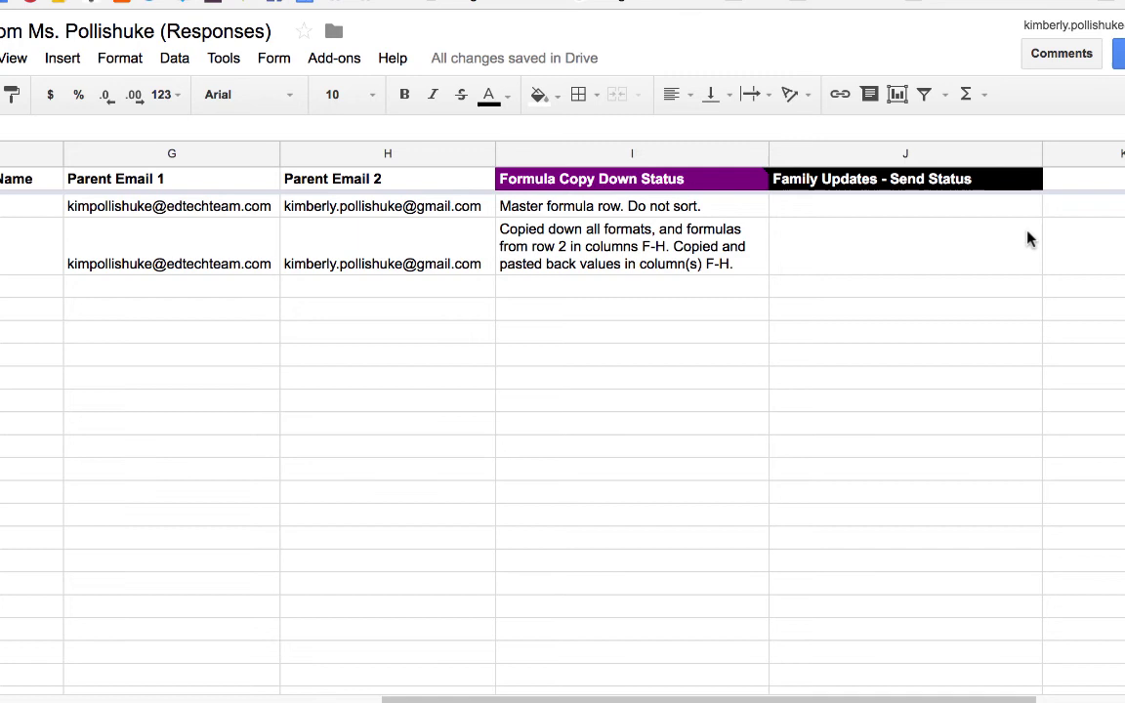
{"action": "left_click", "coordinate": [870, 207]}
{"action": "left_click", "coordinate": [849, 252]}
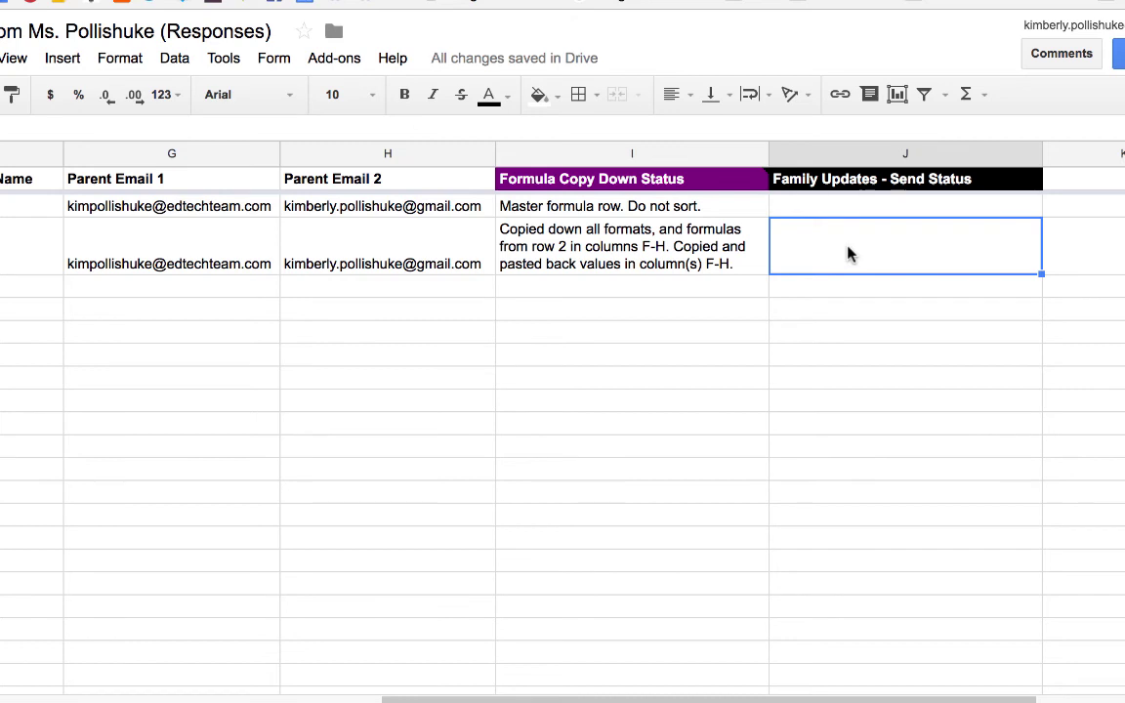
{"action": "key", "text": "Return"}
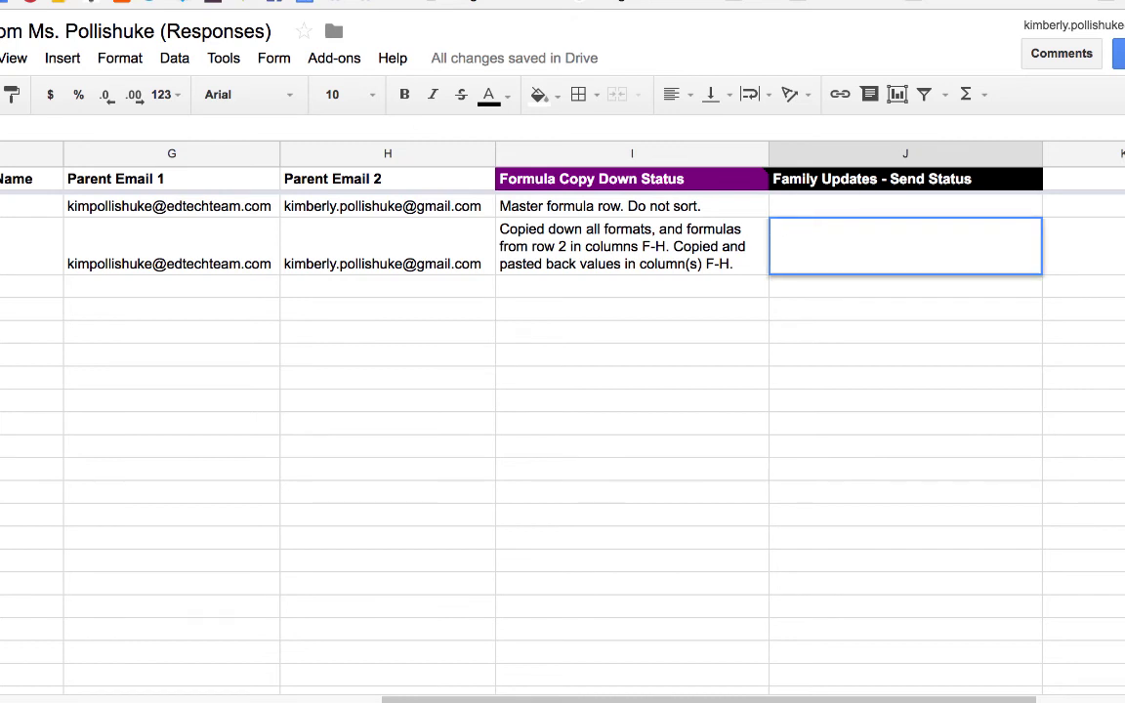
{"action": "type", "text": "n/a"}
{"action": "left_click", "coordinate": [878, 411]}
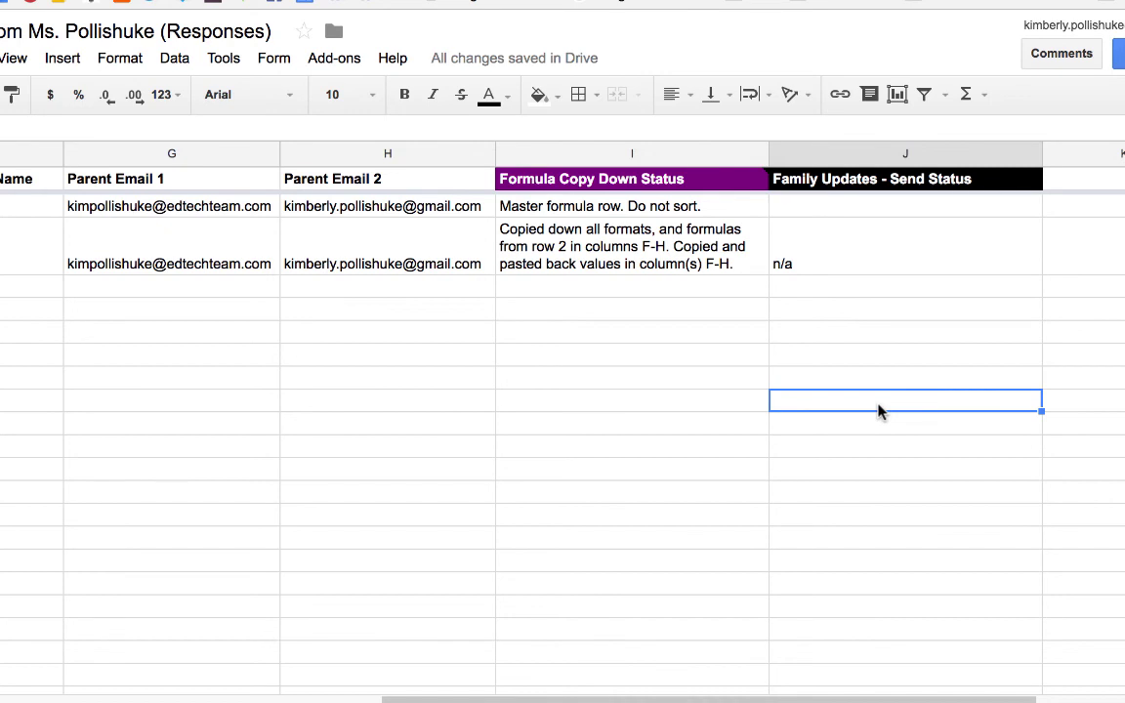
Send the single merged family update email for row 2 through formMule's Preview and send all
{"action": "left_click", "coordinate": [344, 60]}
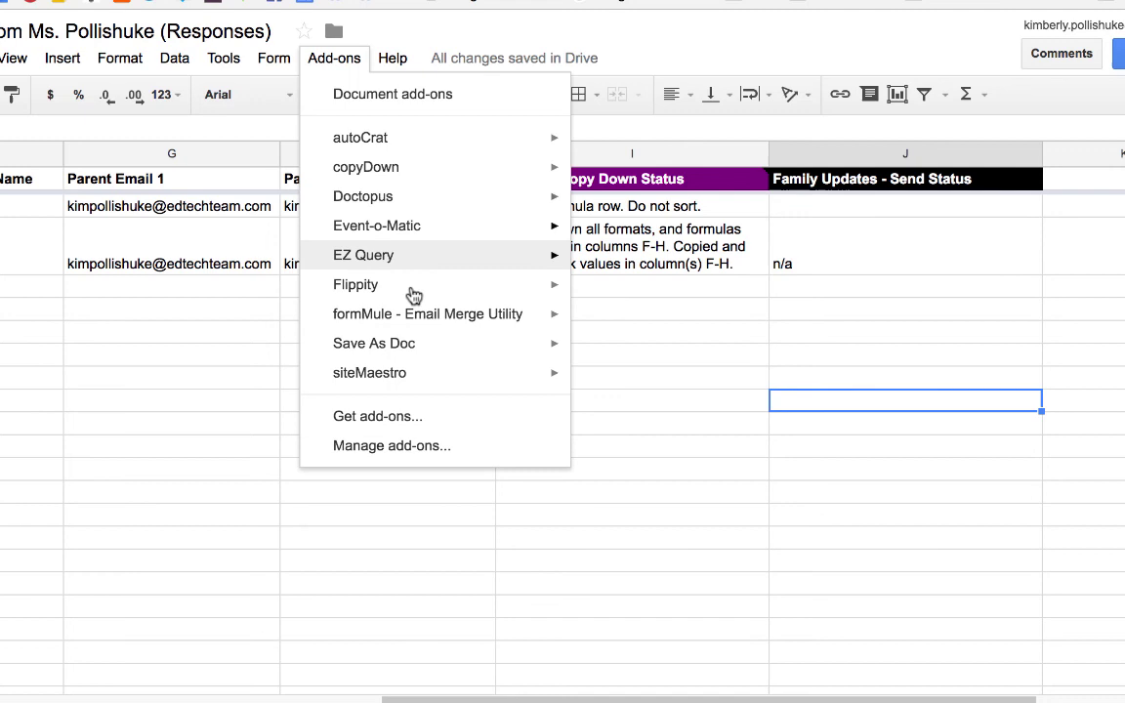
{"action": "mouse_move", "coordinate": [434, 326]}
{"action": "left_click", "coordinate": [701, 354]}
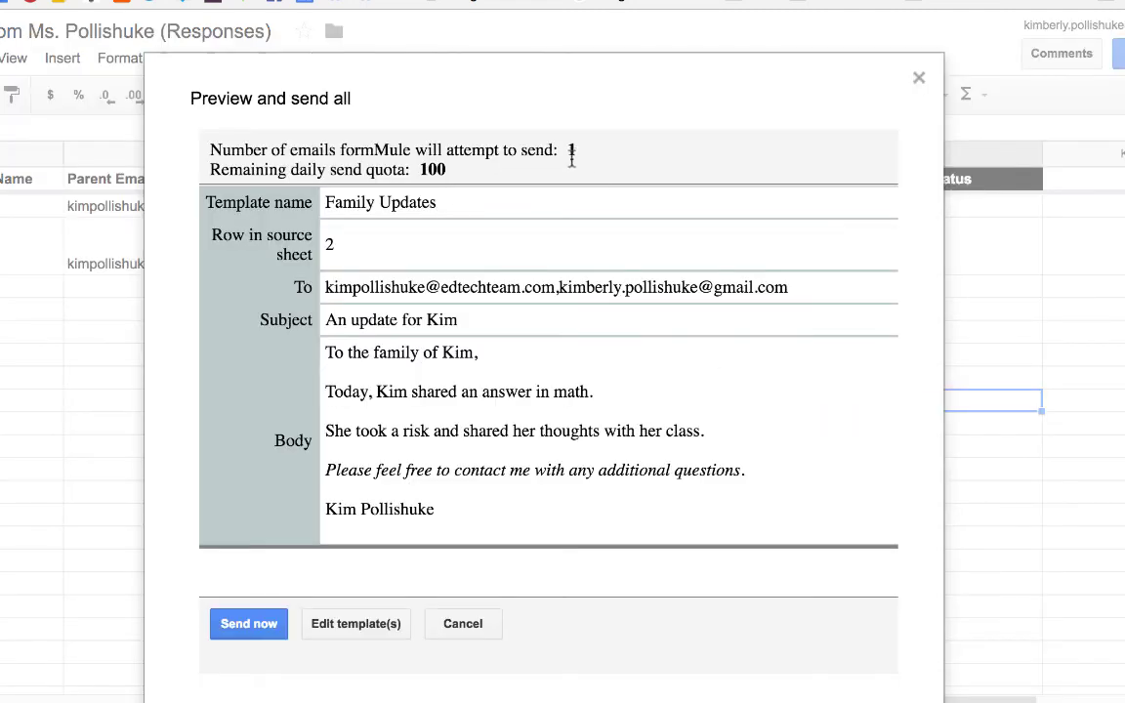
{"action": "left_click", "coordinate": [276, 635]}
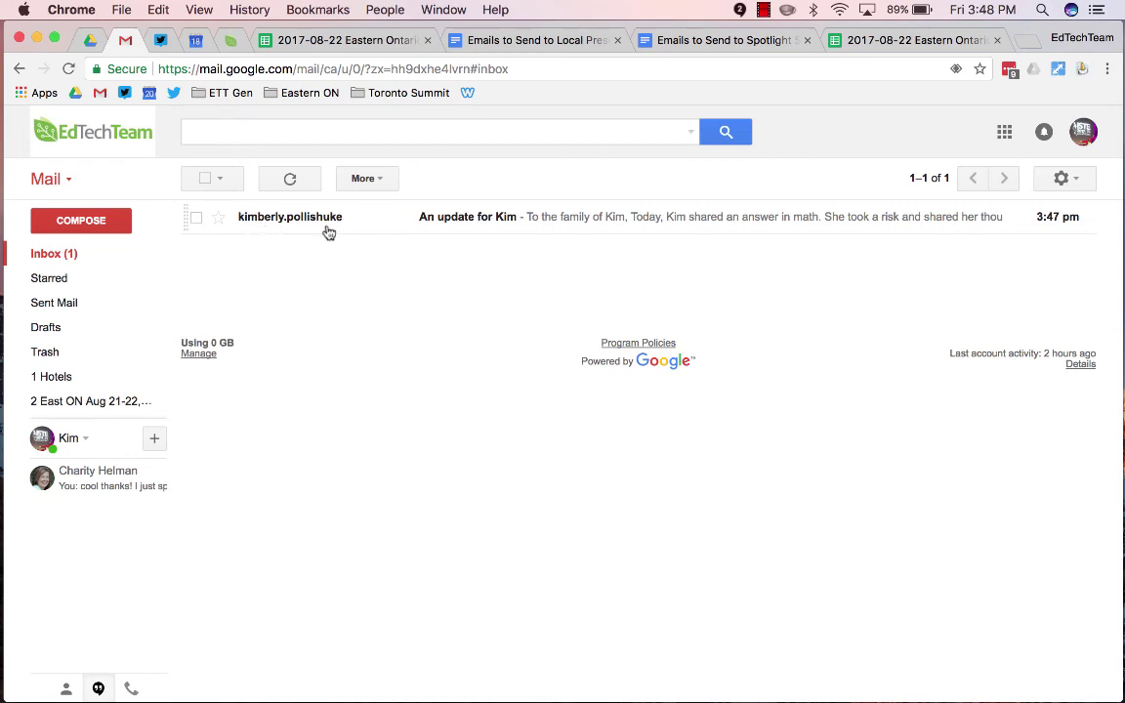
Open the received 'An update for…' family update message in the Gmail inbox
{"action": "left_click", "coordinate": [291, 218]}
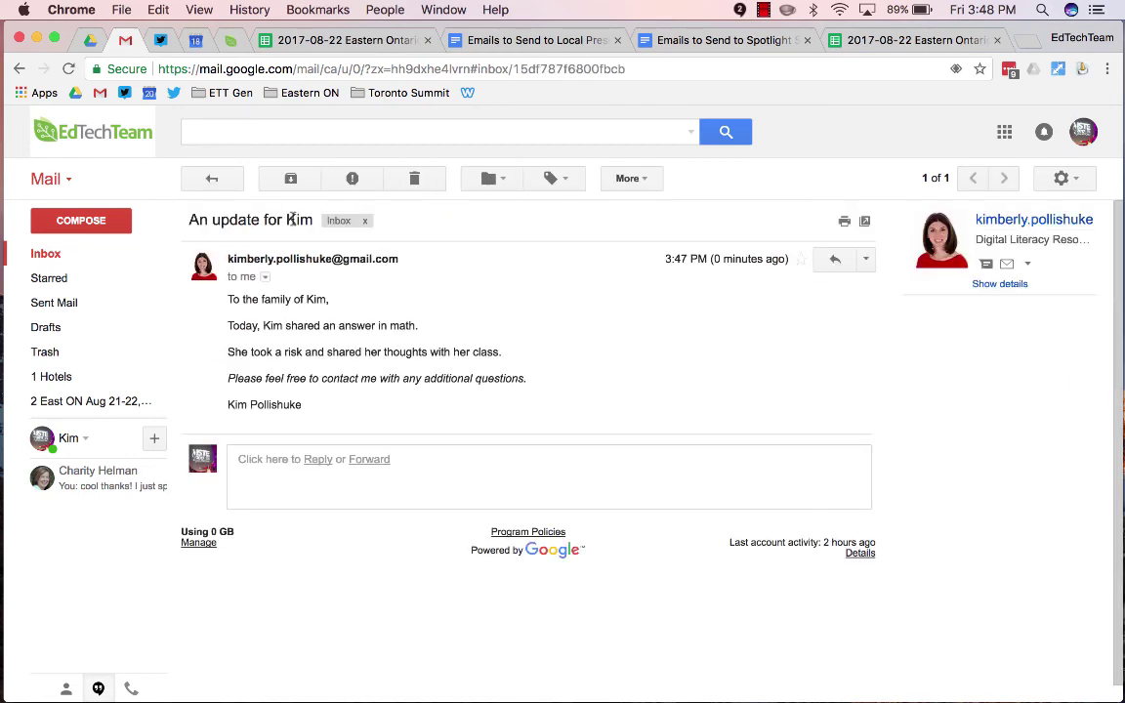